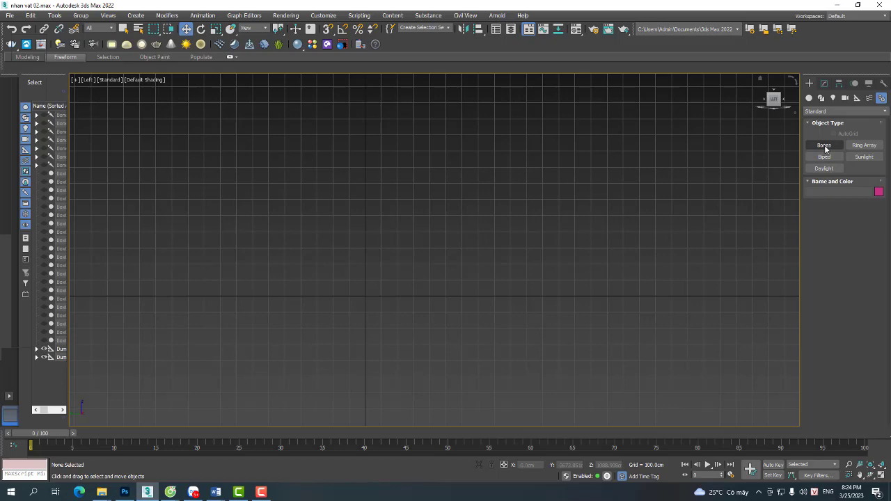
Activate the Bones tool for drawing in the Left viewport.
left_click(825, 146)
middle_click_drag(395, 225, 422, 203)
scroll(421, 204, "up", 2)
scroll(419, 202, "down", 2)
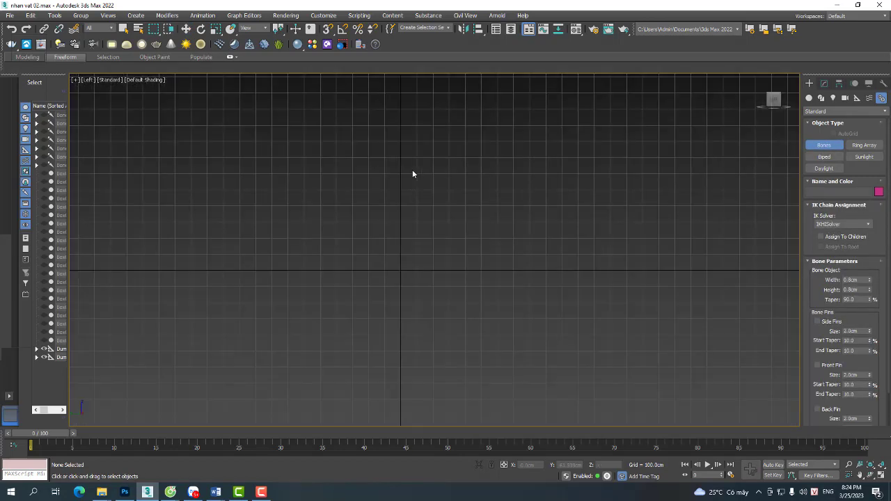
left_click(401, 145)
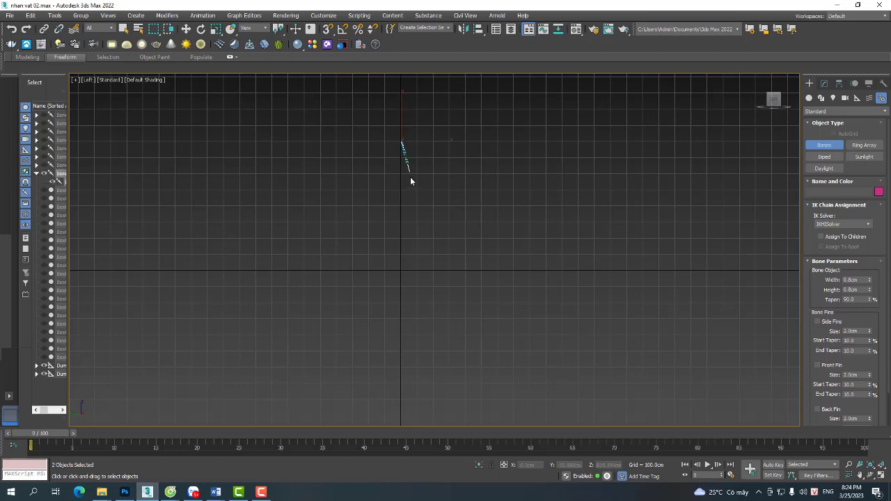
scroll(407, 174, "up", 2)
right_click(408, 183)
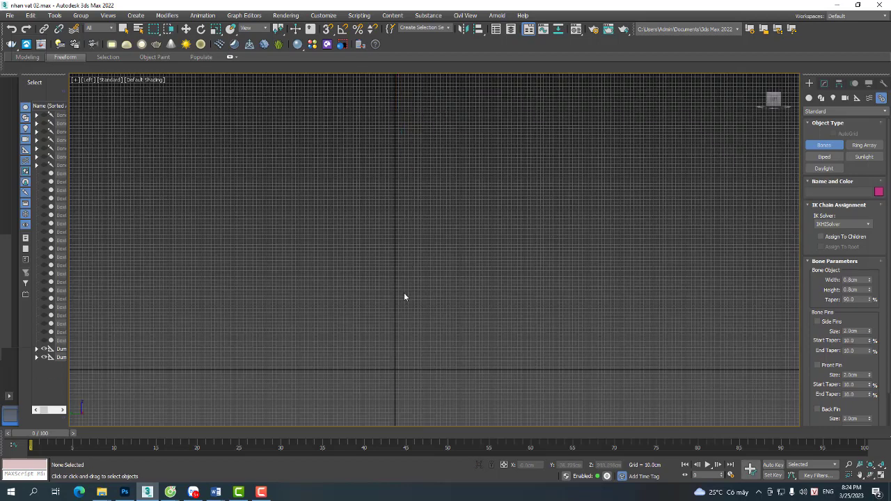
Draw a leg bone chain in the Left viewport, from a hip about 30 cm up through a slightly bent knee to the ground-level ankle and a short foot.
scroll(401, 332, "up", 5)
middle_click_drag(402, 333, 416, 139)
scroll(400, 273, "up", 9)
middle_click_drag(363, 266, 404, 201)
scroll(404, 200, "down", 4)
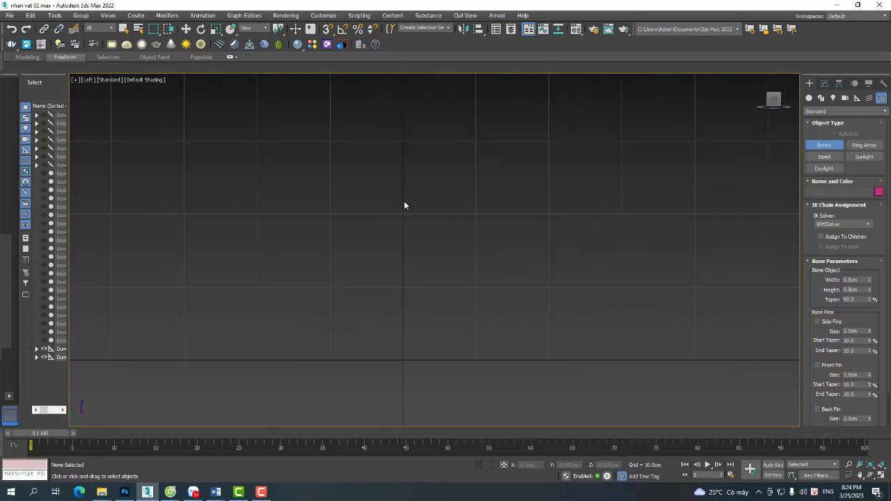
left_click(404, 162)
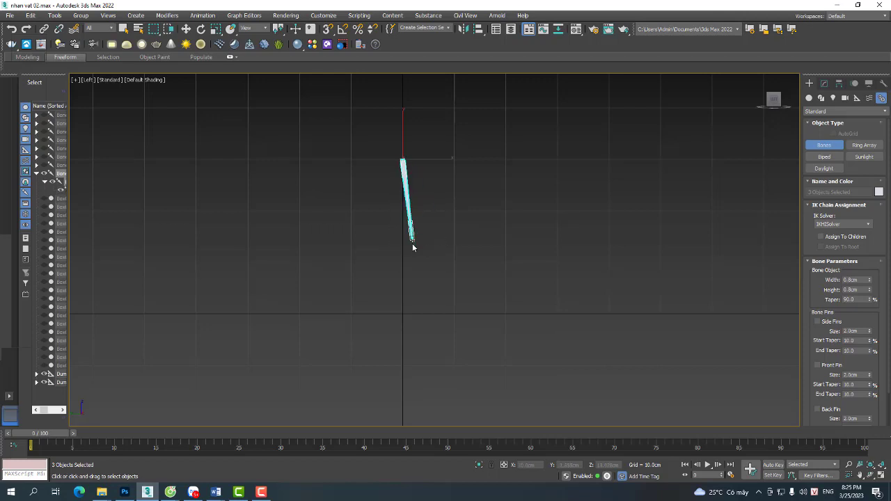
left_click(411, 241)
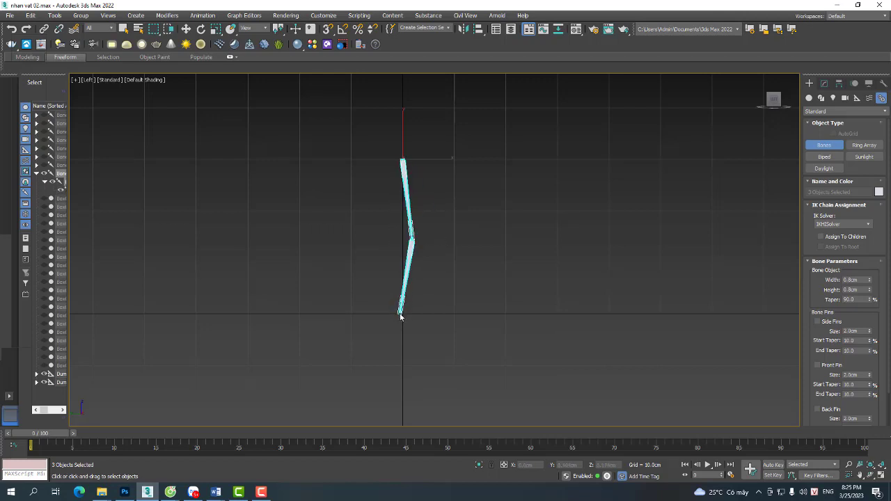
left_click(400, 314)
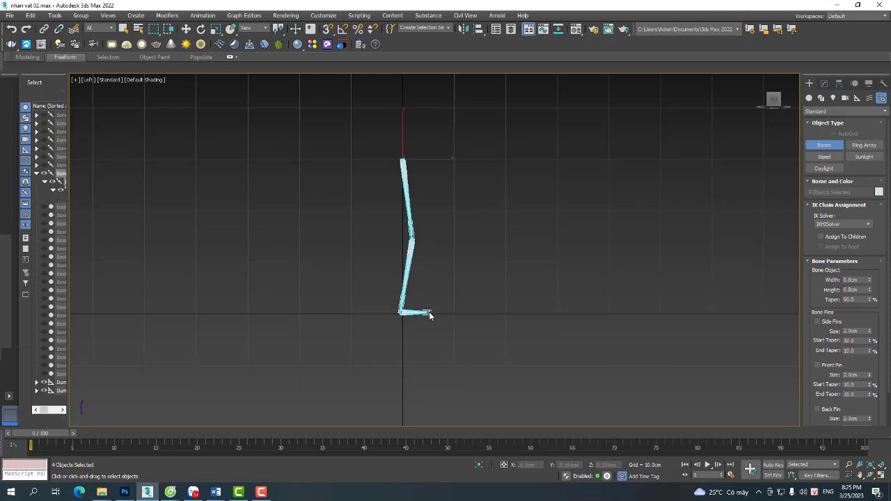
left_click(429, 314)
right_click(460, 312)
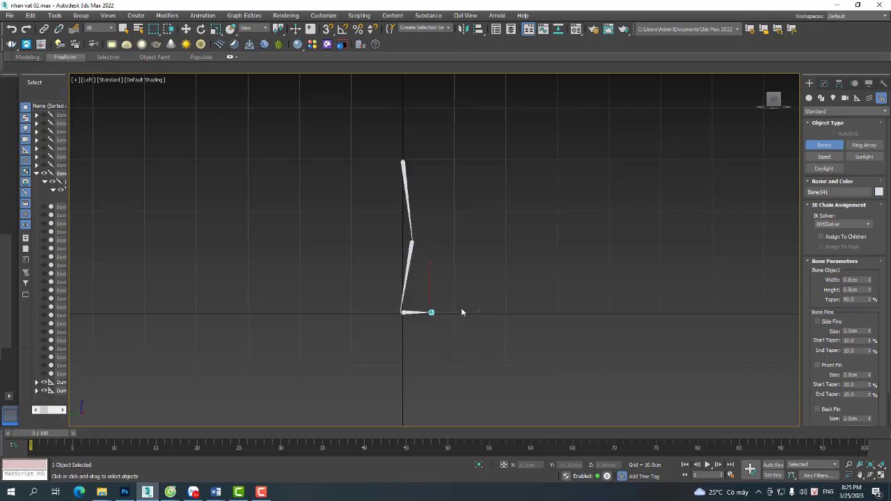
key("w")
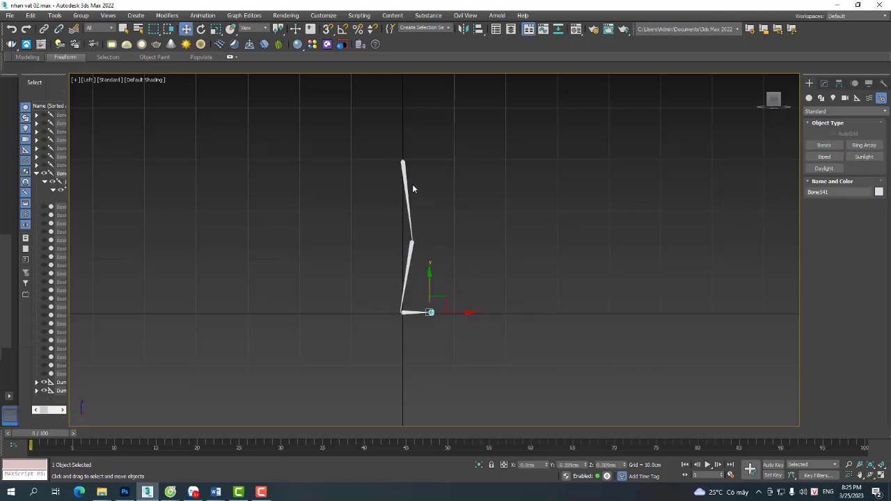
Draw four short spine bones stacked straight up, starting just above the hip of the leg chain.
middle_click_drag(413, 186, 419, 251)
left_click(826, 146)
scroll(405, 224, "up", 3)
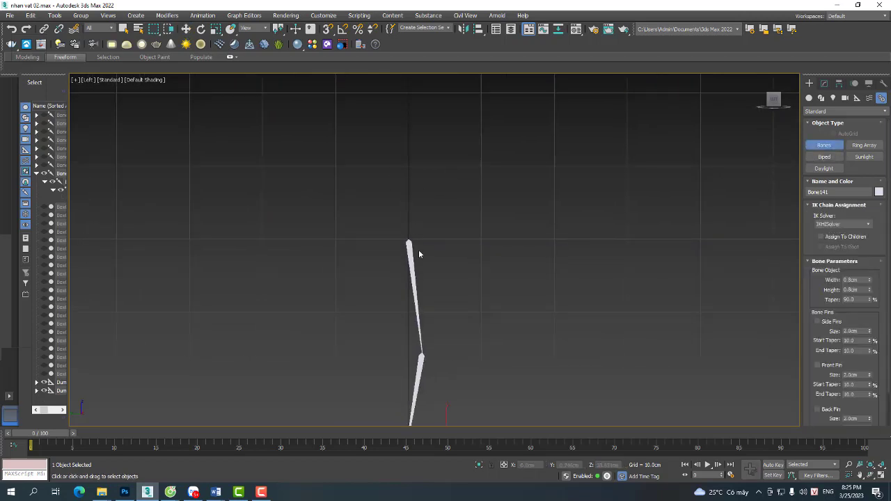
left_click(409, 226)
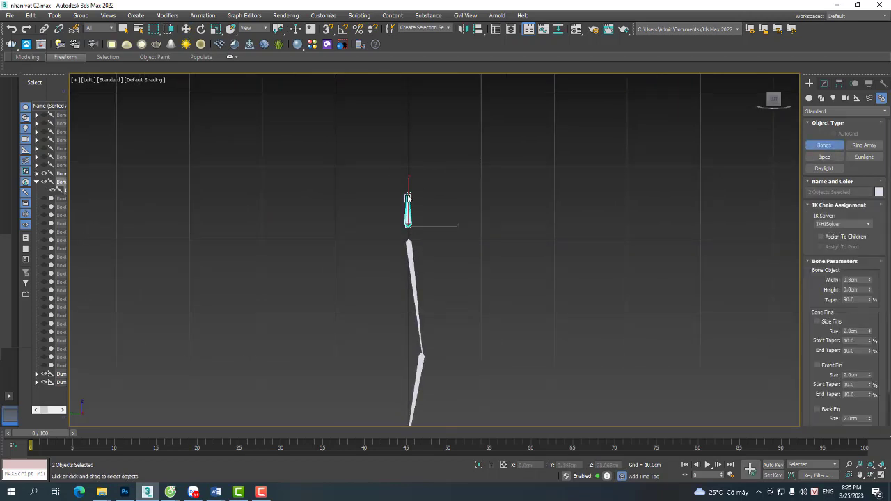
left_click(408, 198)
middle_click_drag(408, 198, 408, 305)
scroll(411, 279, "up", 2)
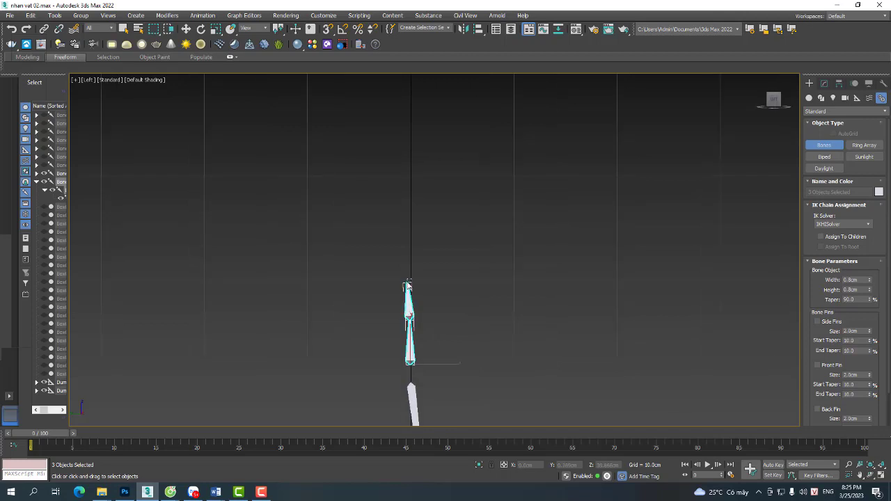
left_click(409, 287)
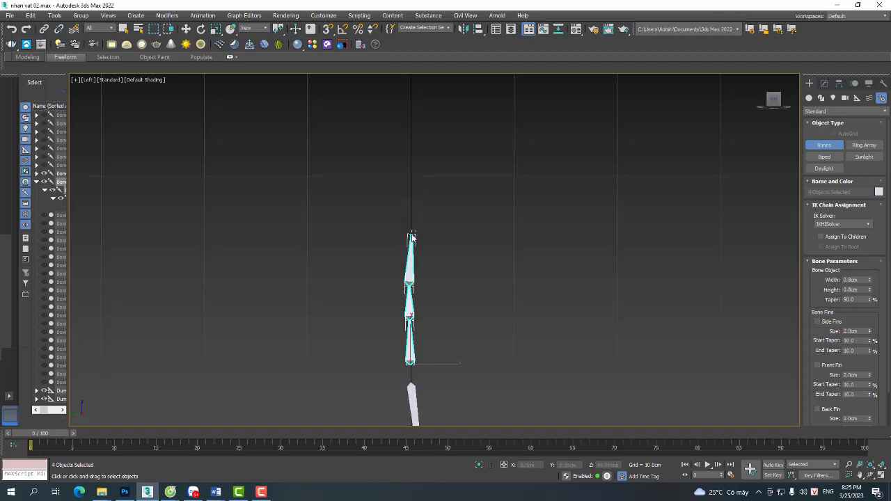
left_click(410, 245)
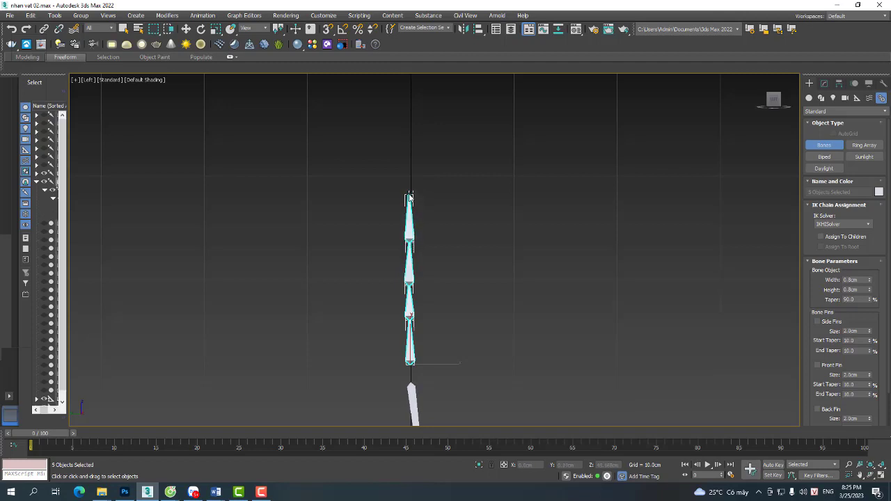
left_click(410, 193)
Extend the spine chain with one long vertical bone up to about 74 cm and end the chain.
scroll(391, 311, "down", 5)
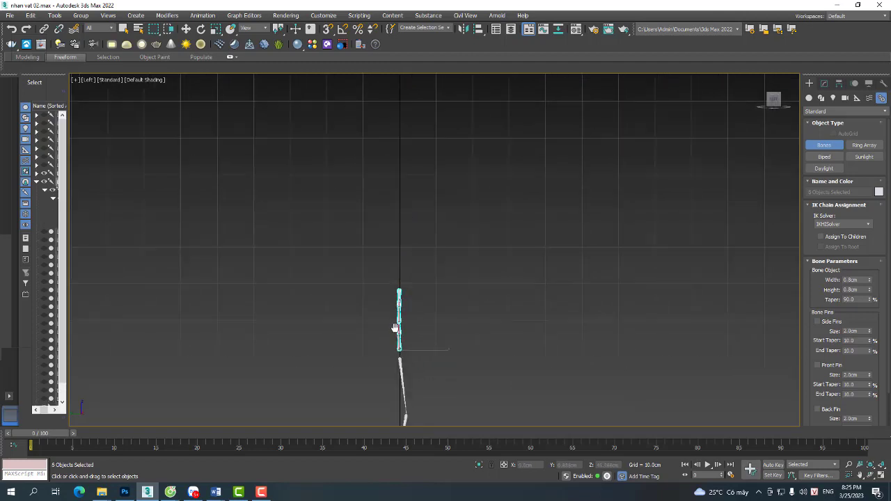
left_click(396, 252)
right_click(397, 252)
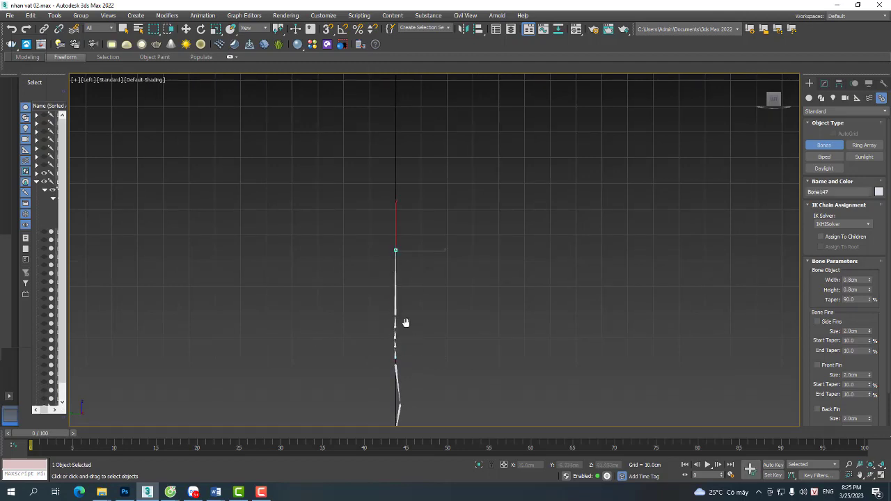
scroll(407, 281, "up", 3)
key("w")
middle_click_drag(406, 323, 419, 237)
scroll(409, 281, "down", 3)
scroll(405, 266, "up", 1)
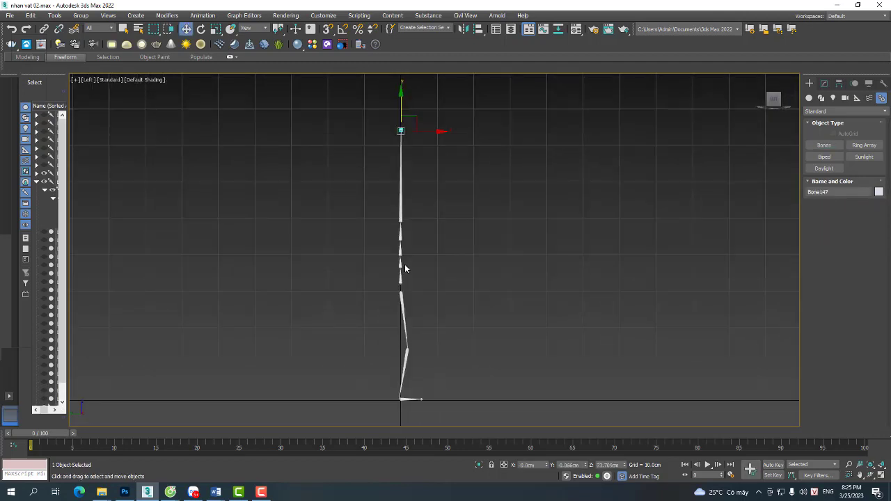
left_click(403, 300)
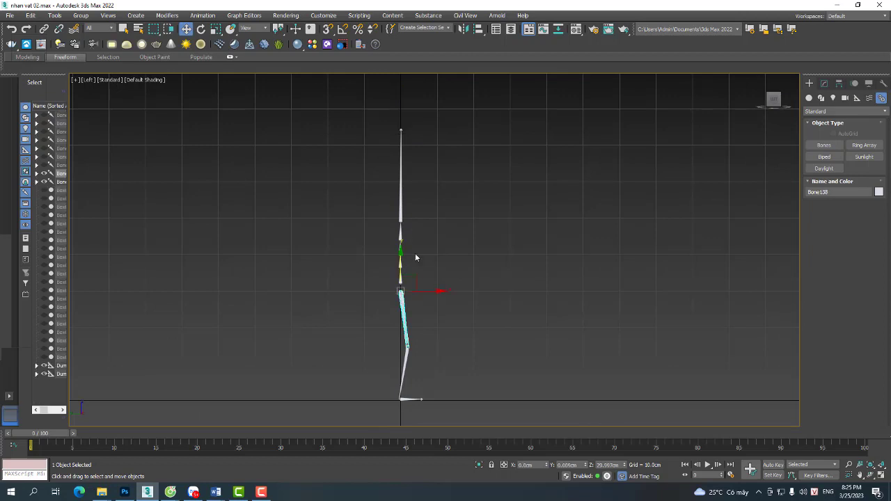
middle_click_drag(404, 201, 406, 167)
left_click_drag(322, 133, 490, 367)
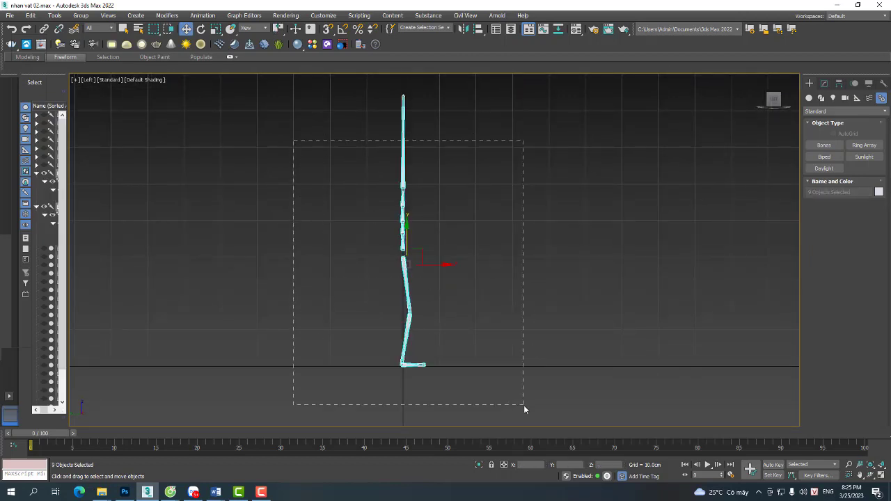
left_click(456, 276)
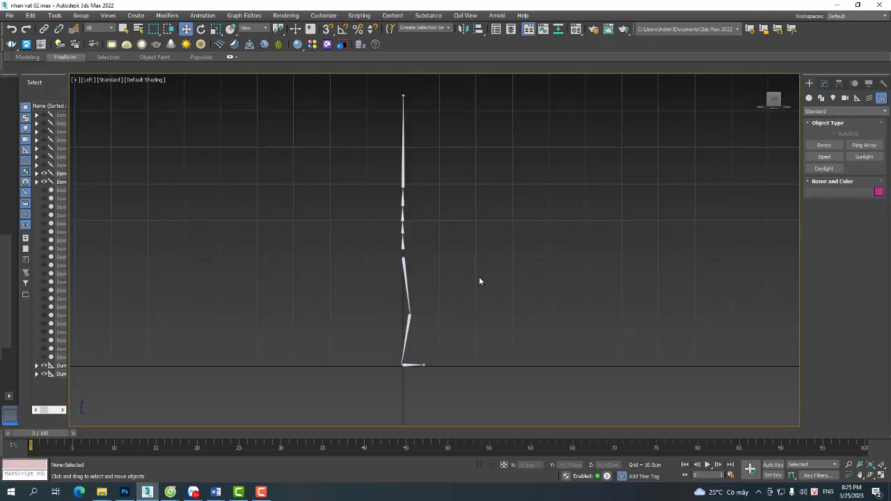
Select the whole leg chain and move it about 2 cm along negative X, off the spine's centre line, in the Top viewport.
key("f")
middle_click_drag(729, 269, 431, 267)
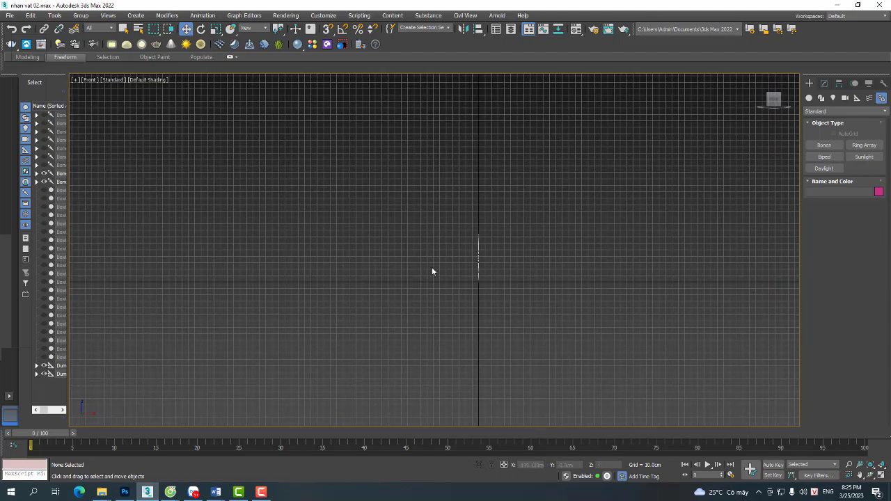
scroll(476, 265, "up", 10)
left_click(440, 262)
scroll(443, 262, "down", 5)
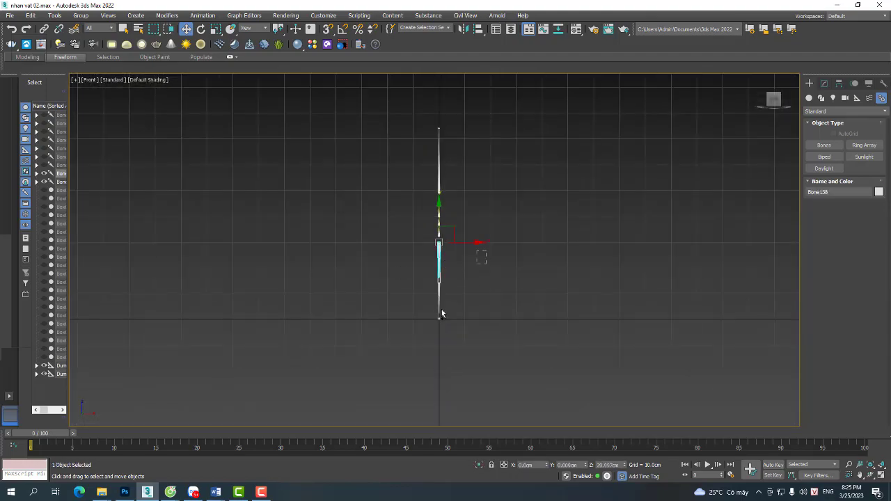
double_click(440, 269)
scroll(445, 268, "up", 4)
middle_click_drag(446, 268, 470, 321, "alt")
key("t")
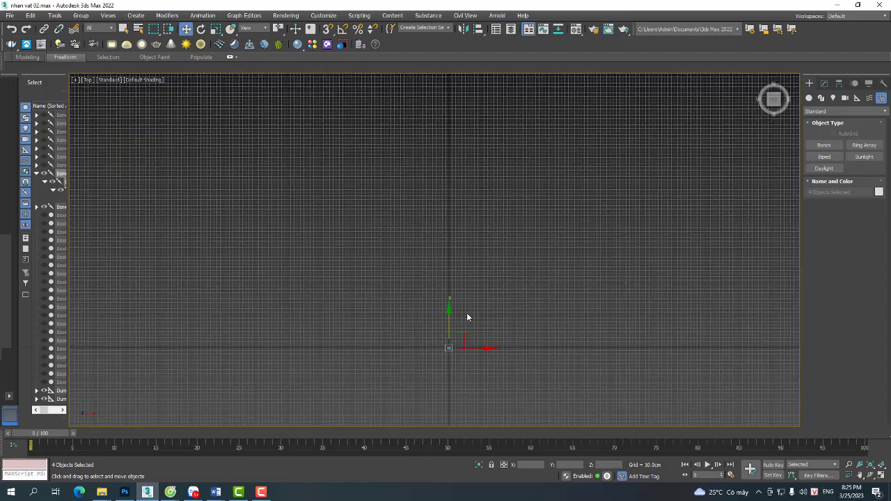
scroll(436, 328, "up", 8)
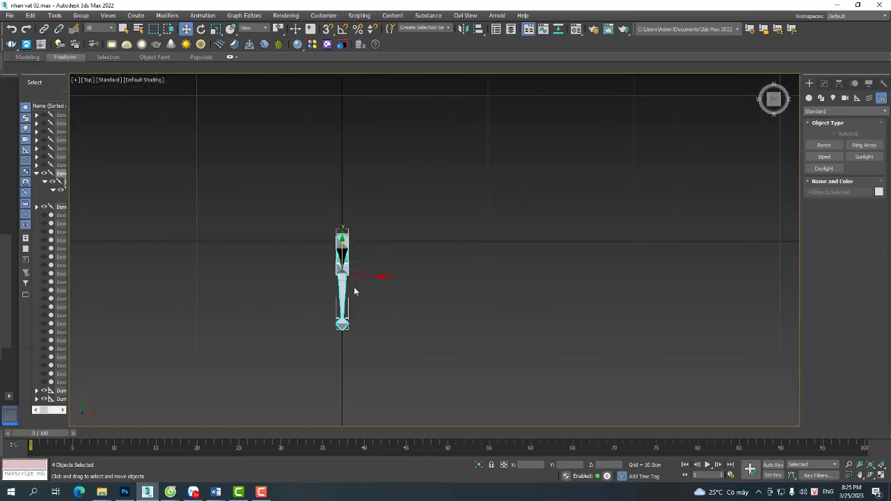
left_click_drag(372, 277, 343, 281)
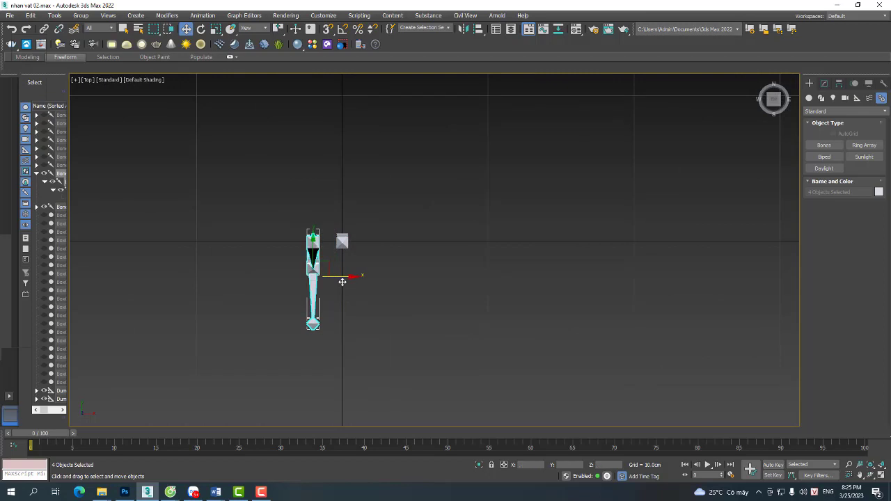
Clone the leg chain about 3.9 cm along X to the opposite side of the spine and shift the copy further outward.
left_click_drag(344, 278, 400, 278, "shift")
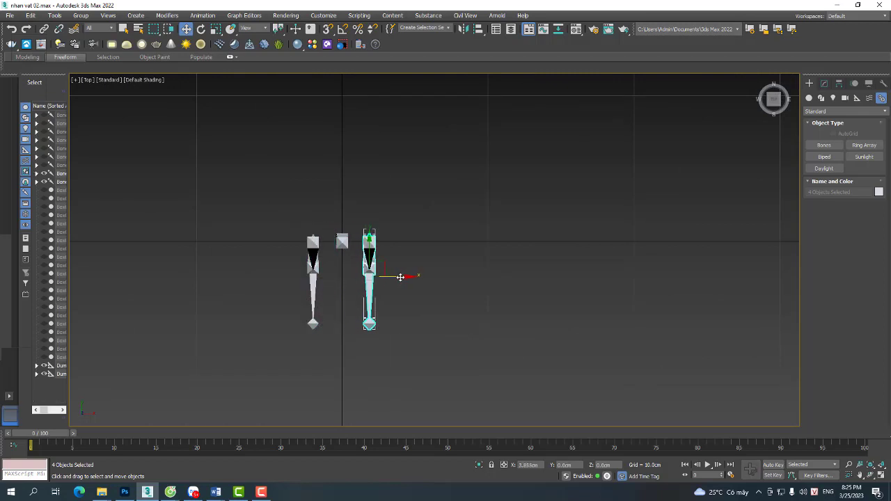
left_click(443, 282)
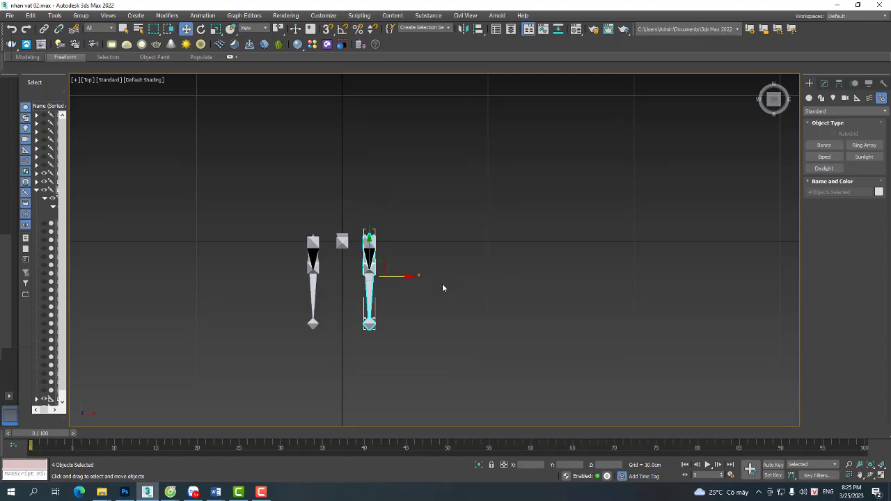
key("f")
middle_click_drag(774, 282, 490, 304)
key("p")
scroll(423, 264, "up", 6)
scroll(490, 304, "up", 5)
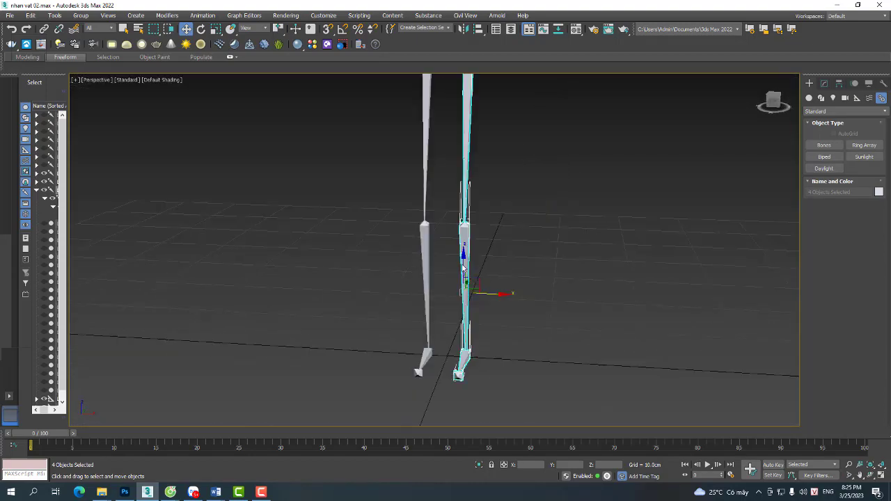
left_click_drag(487, 296, 519, 301)
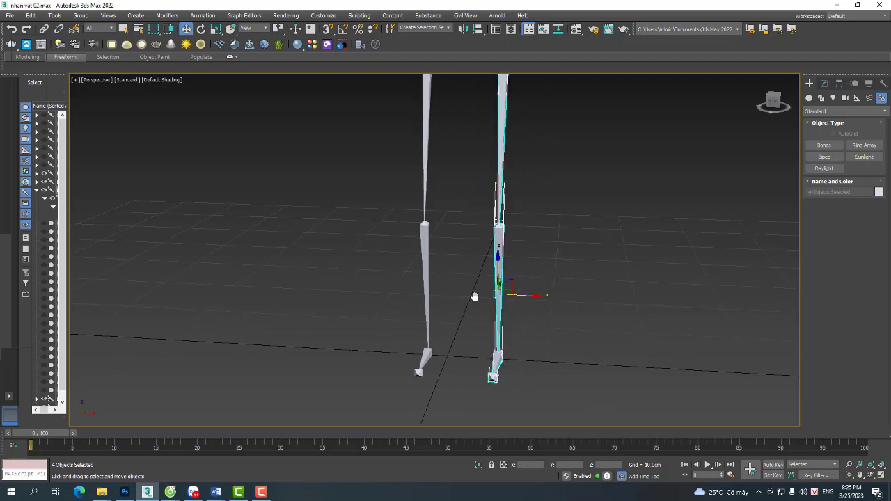
Move the original leg chain outward along negative X, about 5 cm from the centre line, so both legs are evenly spaced around the spine.
middle_click_drag(475, 298, 481, 341)
scroll(482, 341, "down", 3)
left_click(451, 236)
left_click_drag(475, 185, 453, 185)
scroll(500, 211, "down", 3)
middle_click_drag(434, 217, 473, 241, "alt")
key("f")
middle_click_drag(753, 253, 425, 268)
scroll(424, 268, "down", 6)
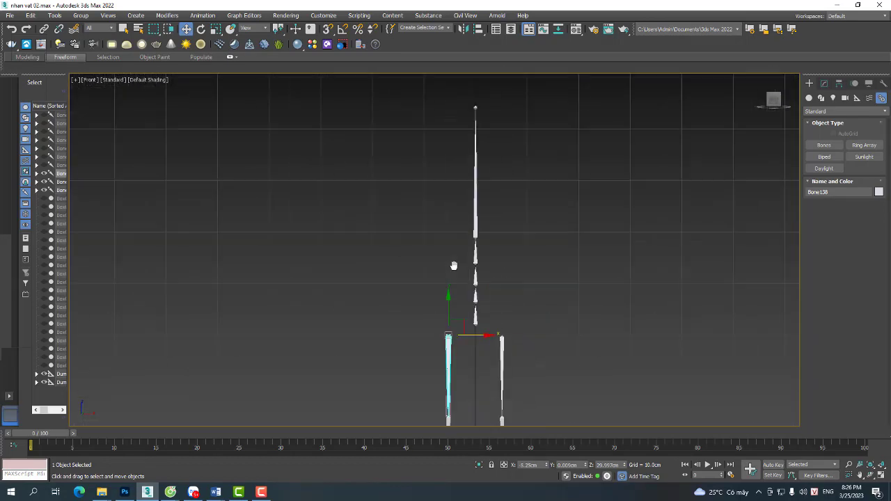
left_click(670, 211)
left_click(833, 150)
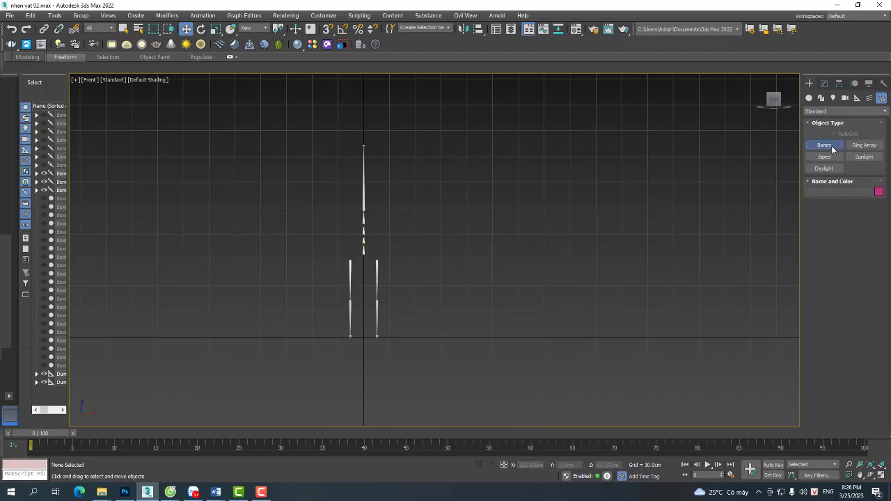
scroll(418, 215, "up", 4)
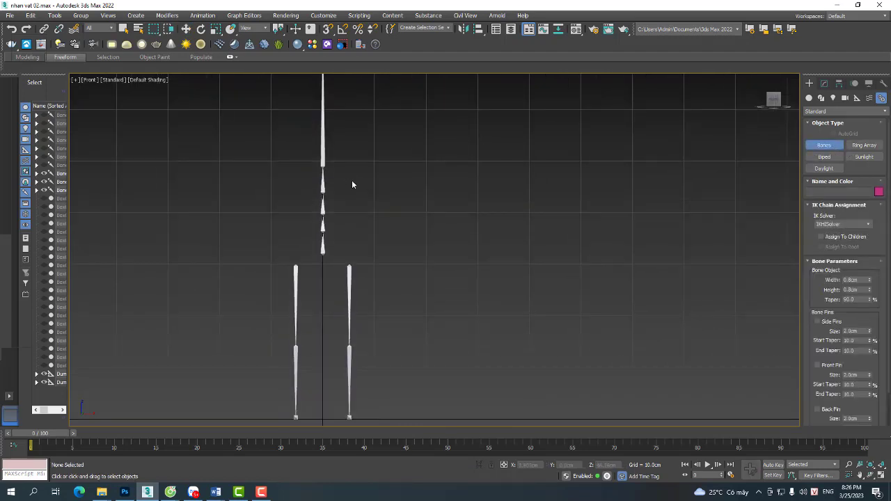
scroll(352, 183, "down", 2)
middle_click_drag(353, 183, 363, 220)
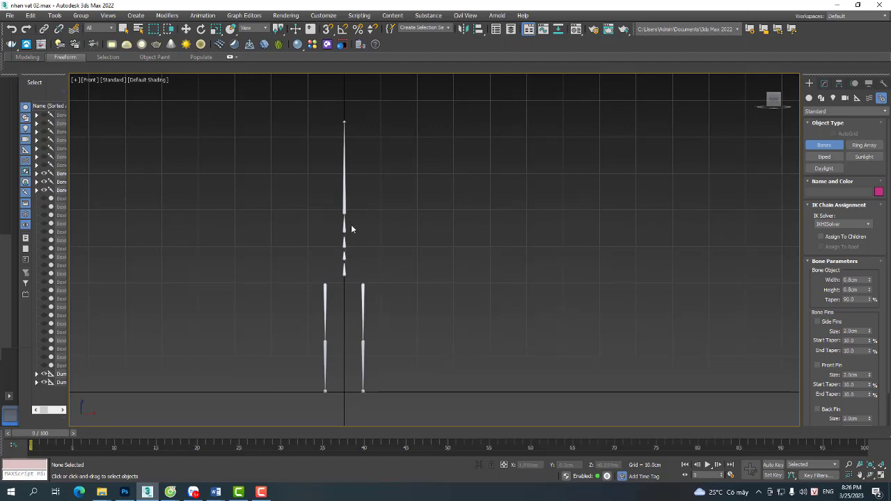
key("w")
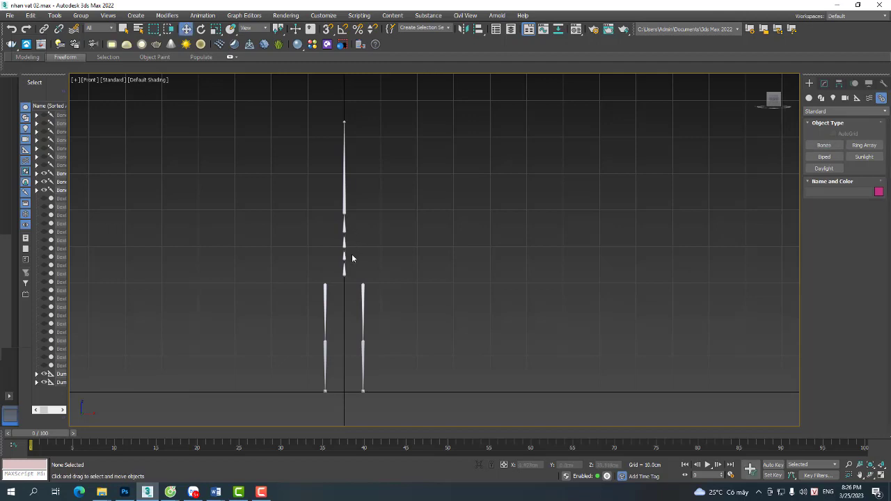
Try to stretch the four short lower spine bones vertically with the Scale tool in the Front viewport.
left_click(343, 270)
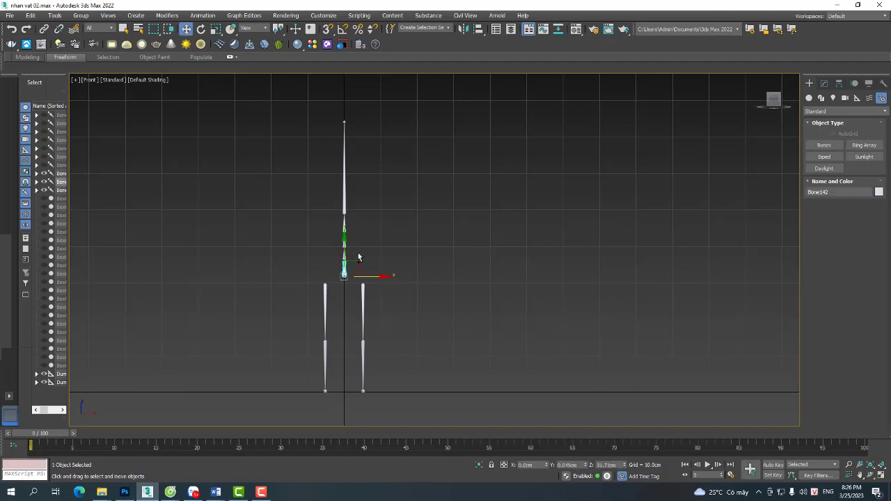
double_click(343, 271)
right_click(344, 271)
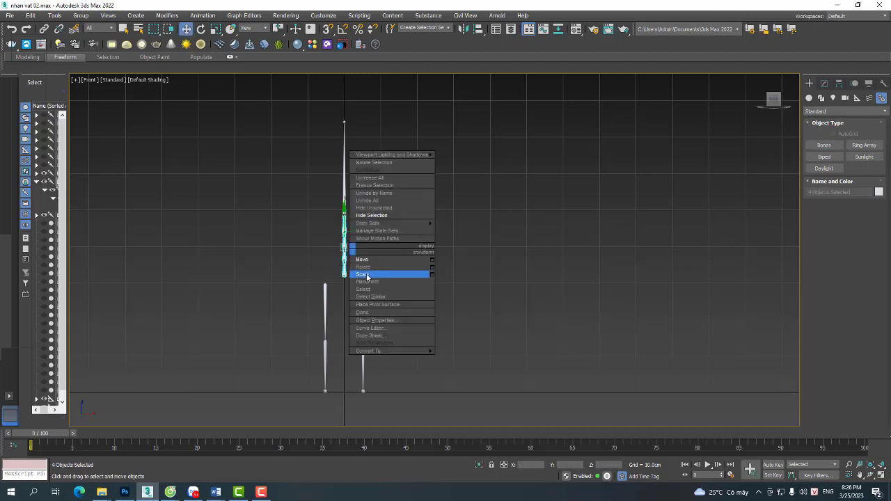
left_click(369, 274)
right_click(352, 245)
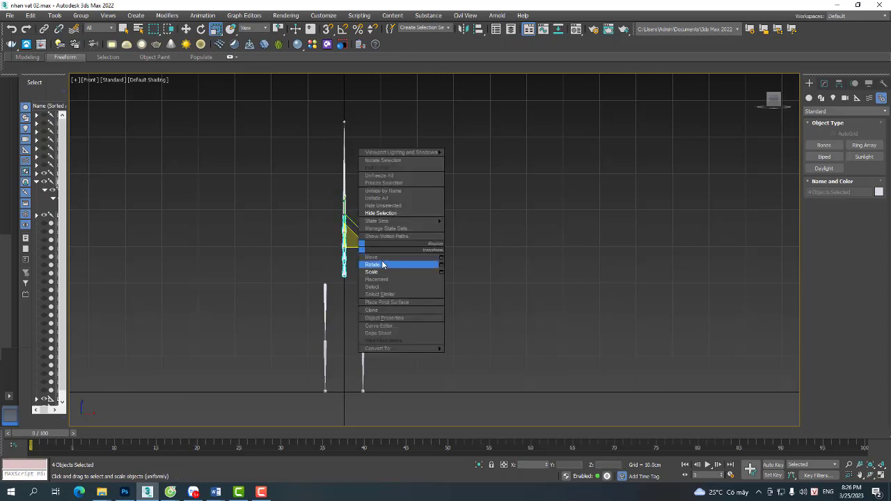
left_click(379, 272)
left_click_drag(344, 208, 345, 181)
right_click(345, 180)
left_click(365, 191)
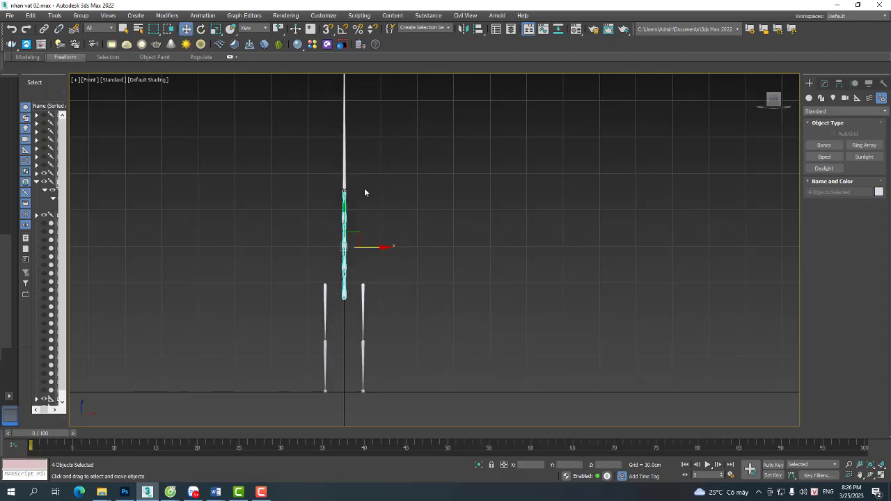
Scale the four lower spine bones vertically so the bottom of the spine chain sits just above the leg tops.
scroll(361, 228, "up", 3)
middle_click_drag(362, 229, 372, 271)
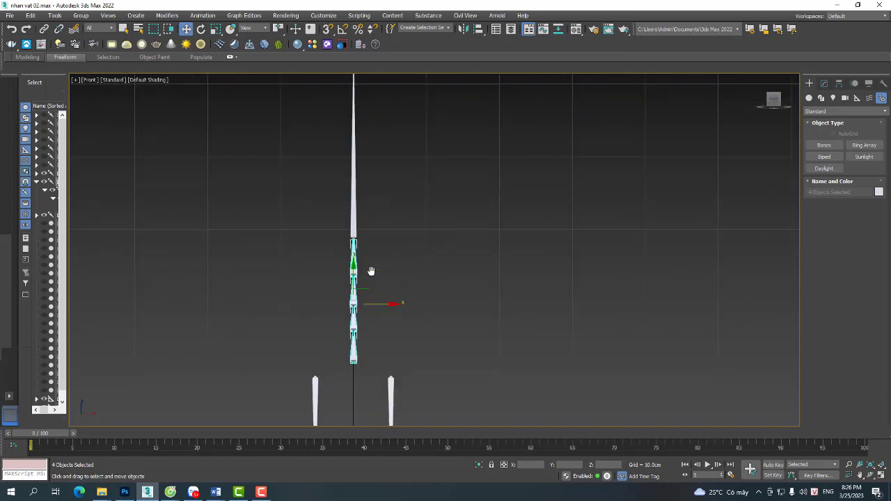
right_click(354, 275)
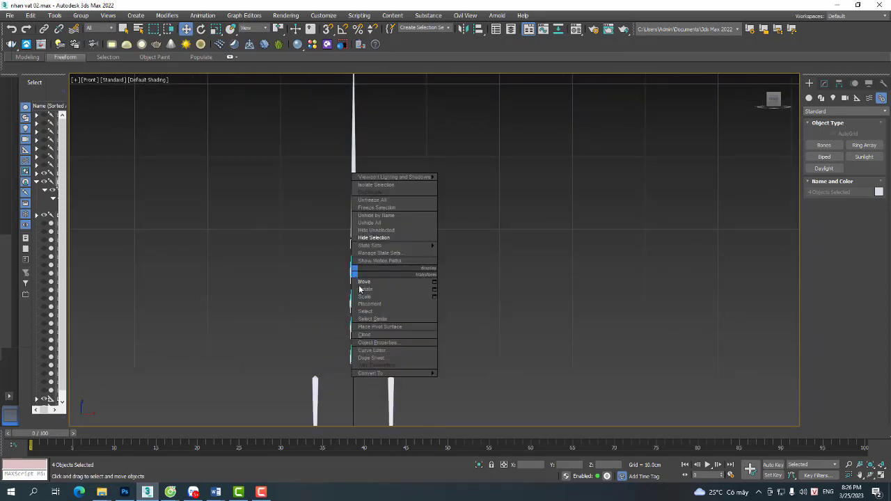
left_click(364, 294)
left_click_drag(354, 263, 361, 246)
right_click(354, 237)
left_click(364, 245)
scroll(361, 258, "down", 3)
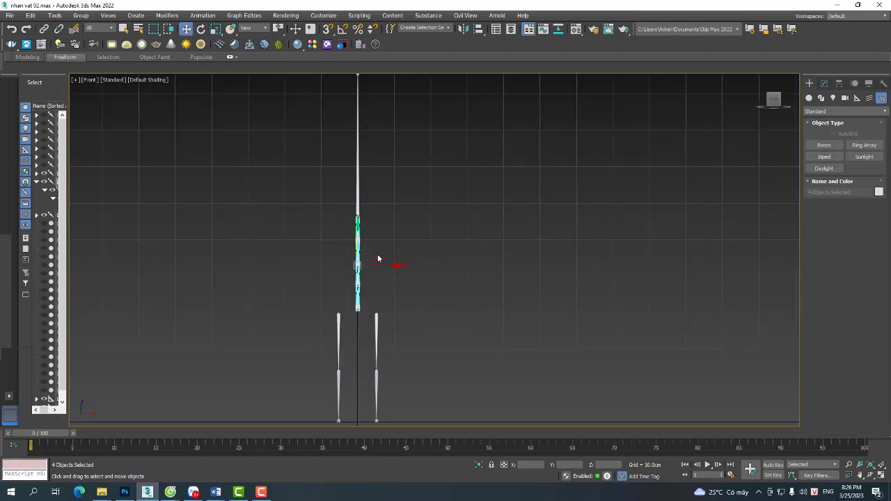
Apply Freeze Transform, Freeze Rotation, Transform To Zero and Rotation To Zero to the four selected spine bones.
right_click(378, 259)
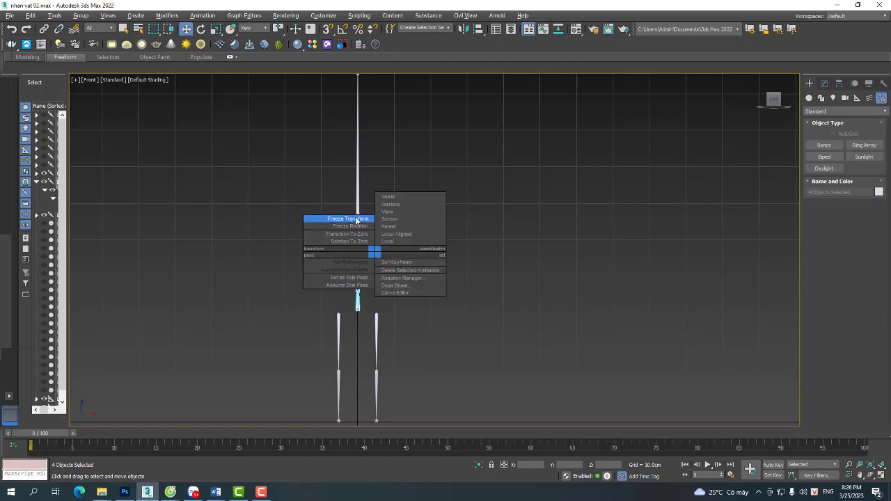
left_click(359, 221)
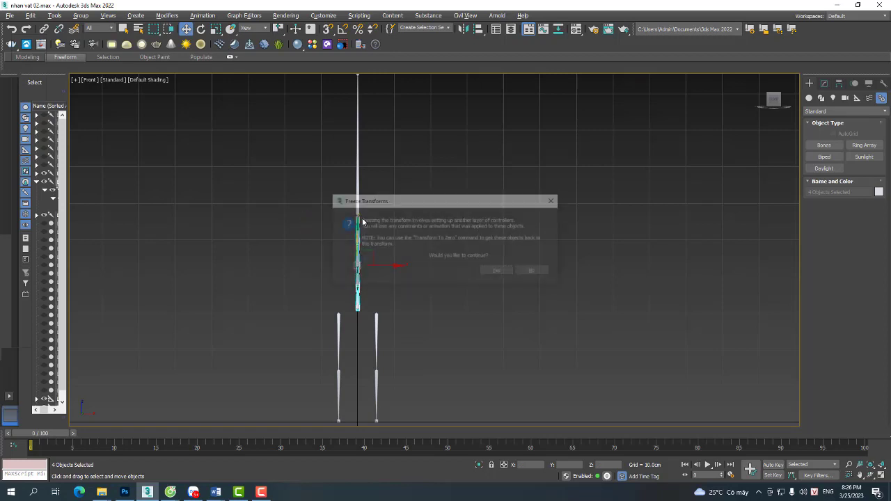
left_click(501, 271)
right_click(429, 248, "alt")
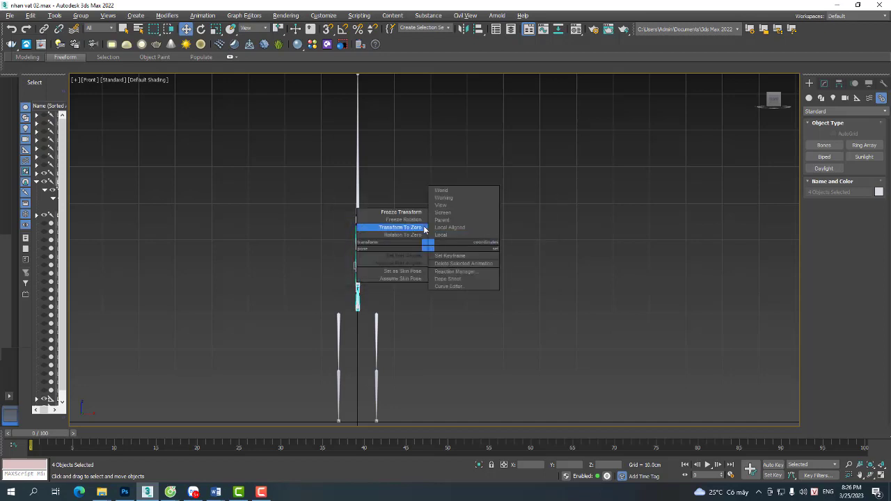
left_click(422, 221)
right_click(443, 249, "alt")
left_click(427, 233)
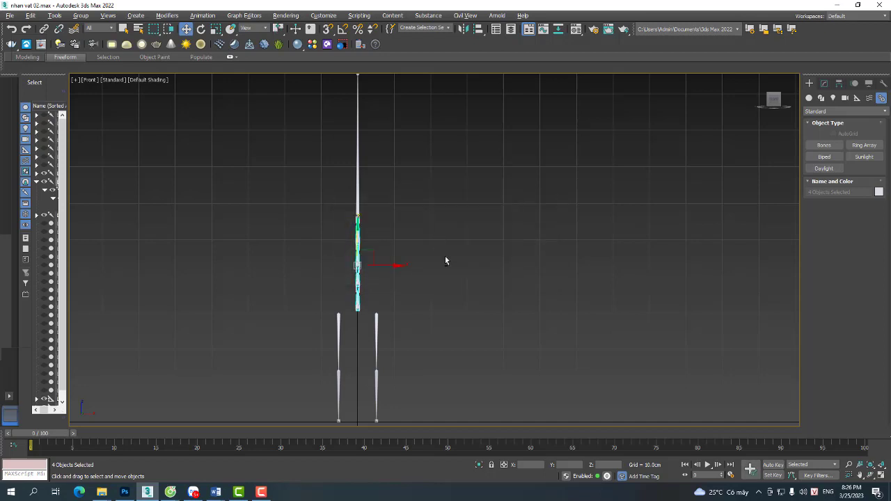
right_click(445, 256, "alt")
left_click(431, 245)
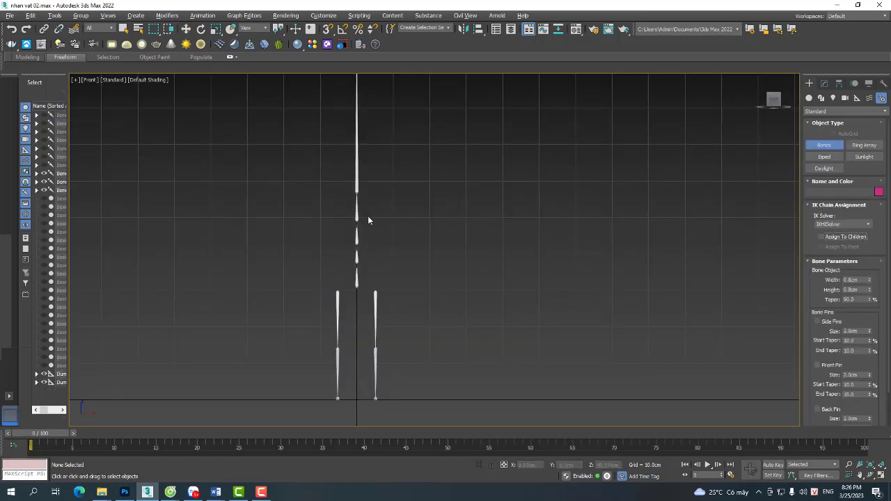
With Bone Edit Mode on in Bone Tools, refine the long upper spine bone twice near its base to split off two short bones.
scroll(362, 195, "up", 2)
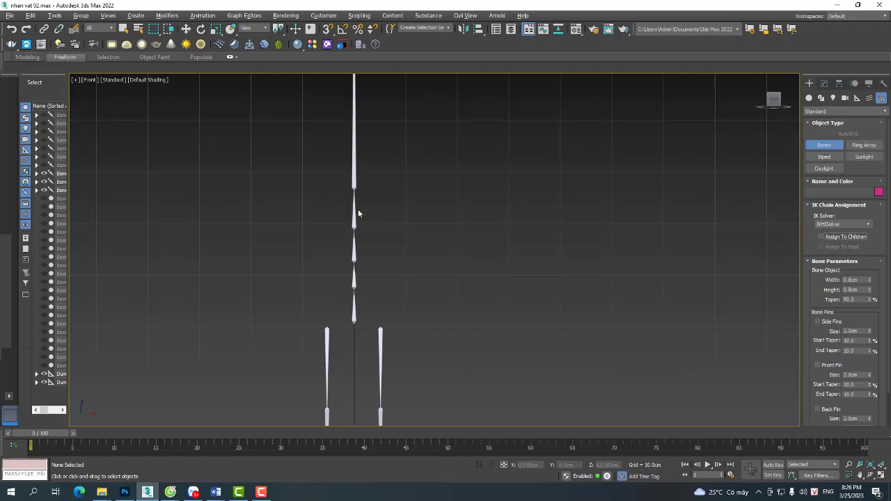
key("w")
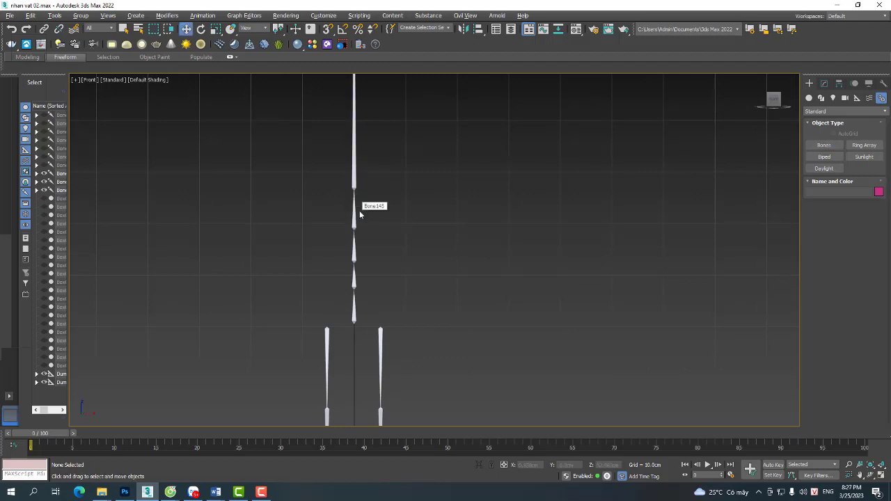
middle_click_drag(354, 184, 357, 240)
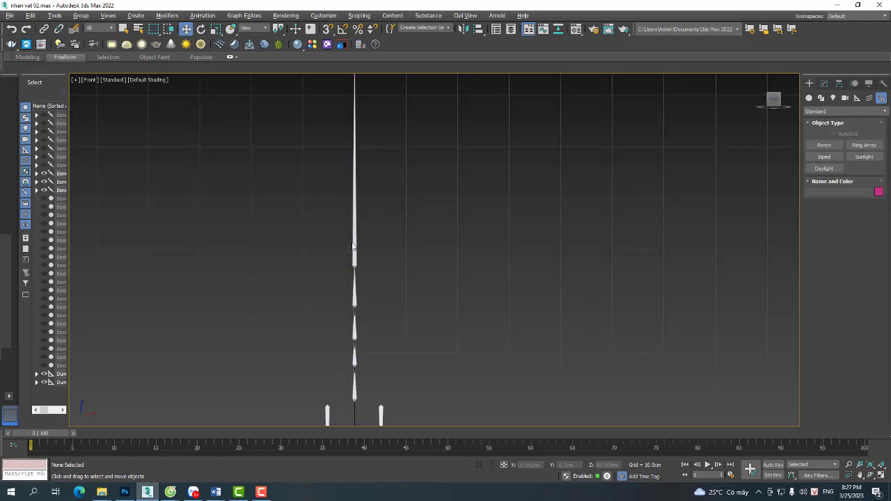
left_click(355, 239)
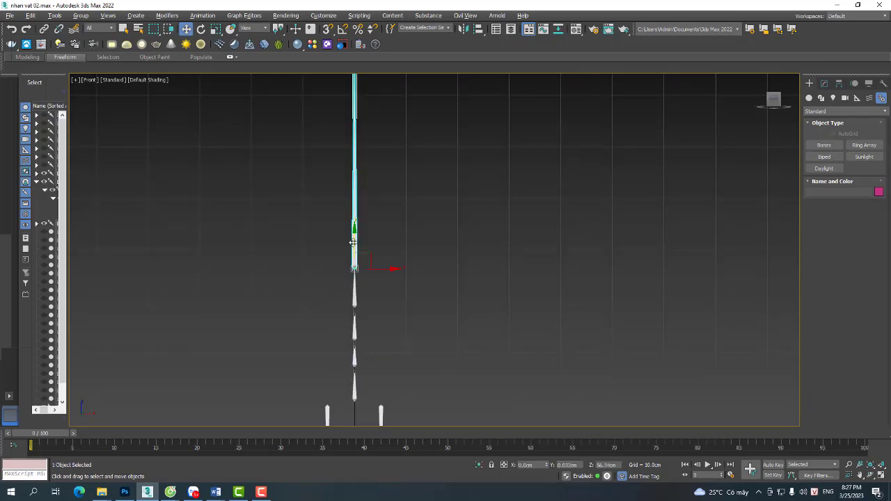
left_click(203, 16)
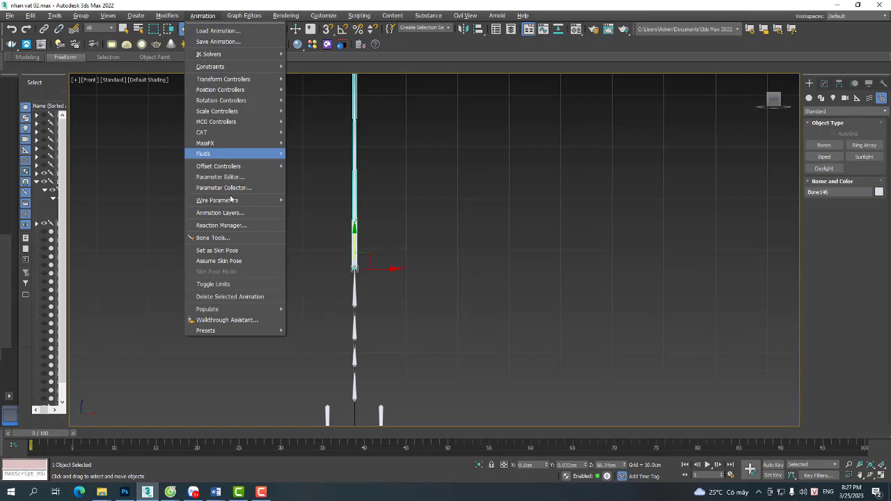
left_click(231, 238)
left_click(84, 106)
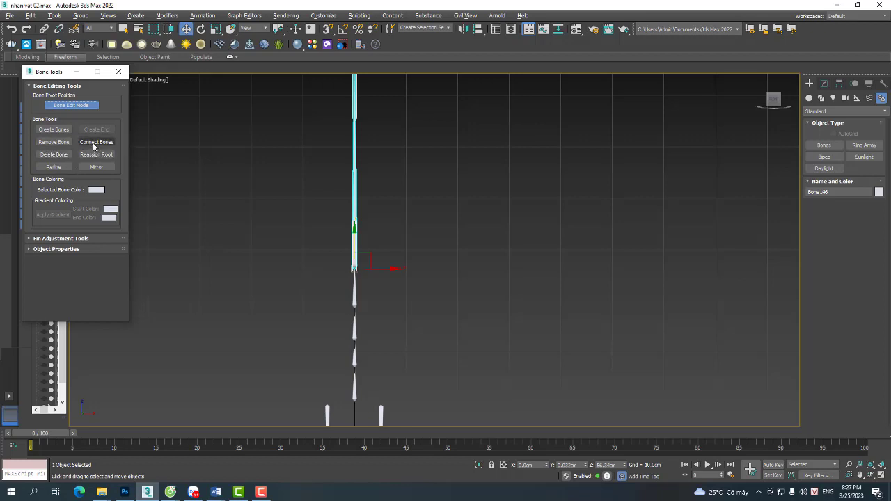
left_click(54, 167)
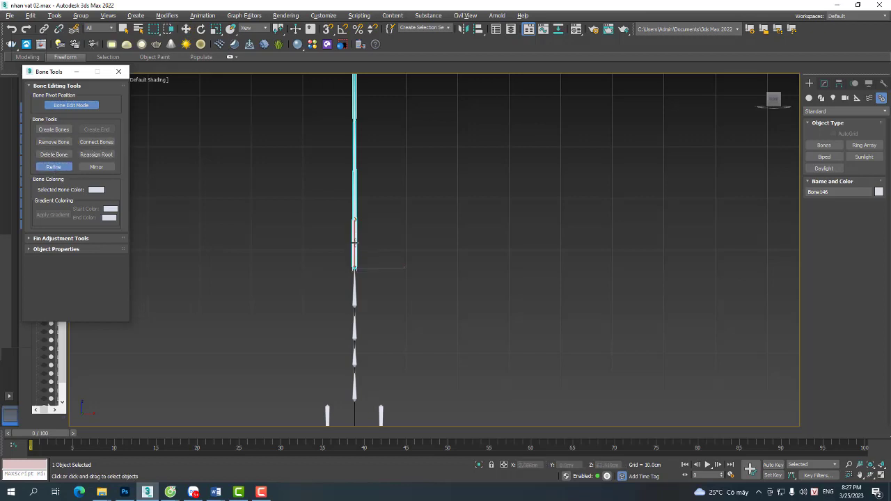
left_click(355, 248)
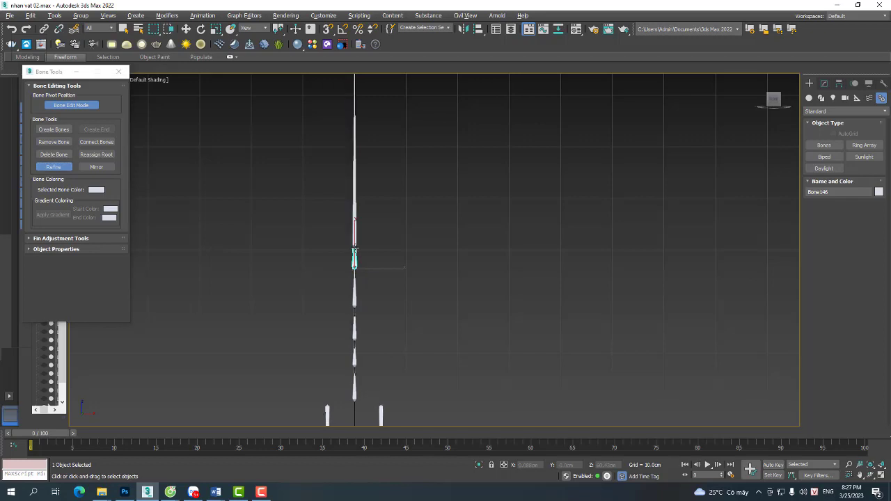
scroll(355, 244, "up", 4)
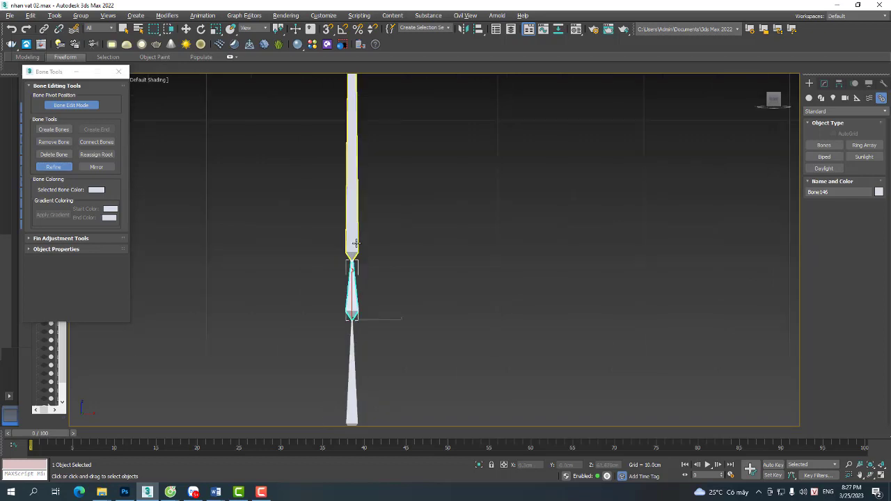
left_click(351, 239)
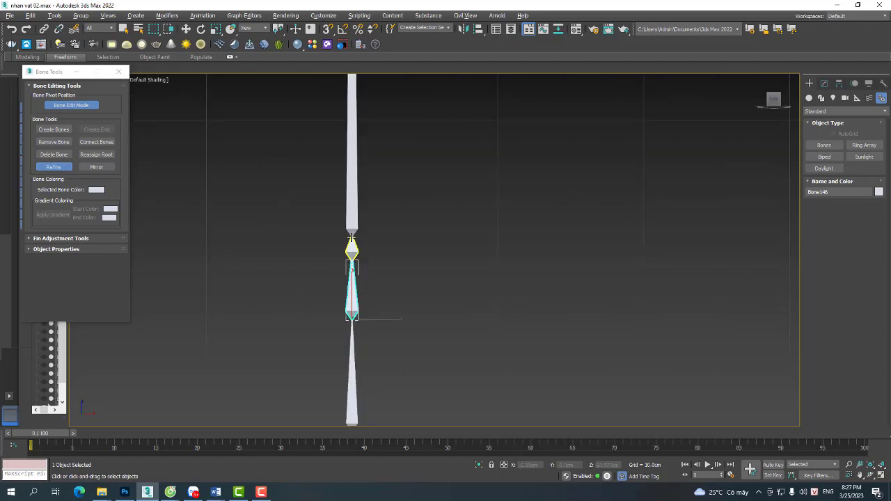
scroll(351, 237, "down", 4)
Select the long top bone, turn off Bone Edit Mode and close Bone Tools.
key("w")
left_click(355, 212)
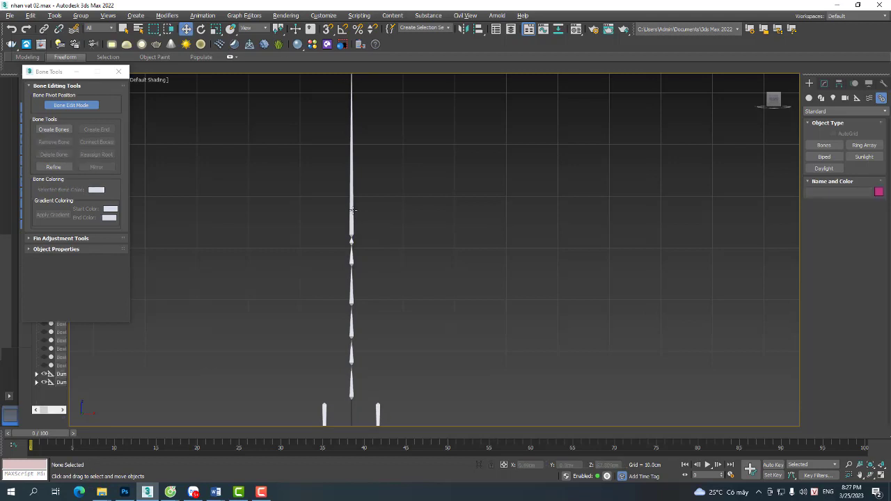
left_click(353, 222)
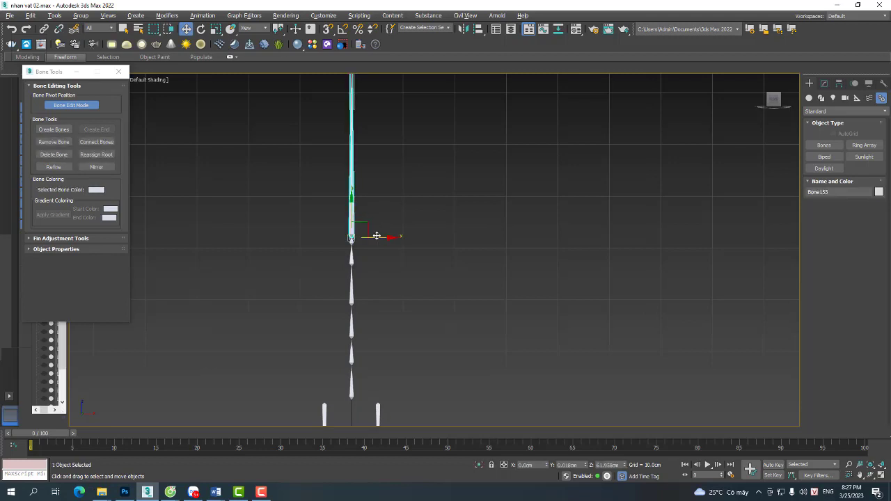
mouse_move(376, 236)
left_mouse_down()
mouse_move(390, 239)
mouse_move(380, 244)
left_mouse_up()
left_click(69, 106)
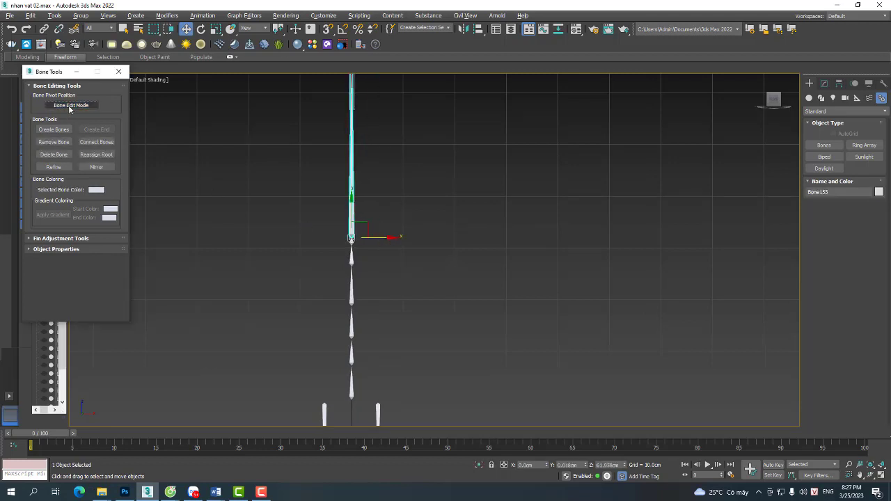
left_click(119, 72)
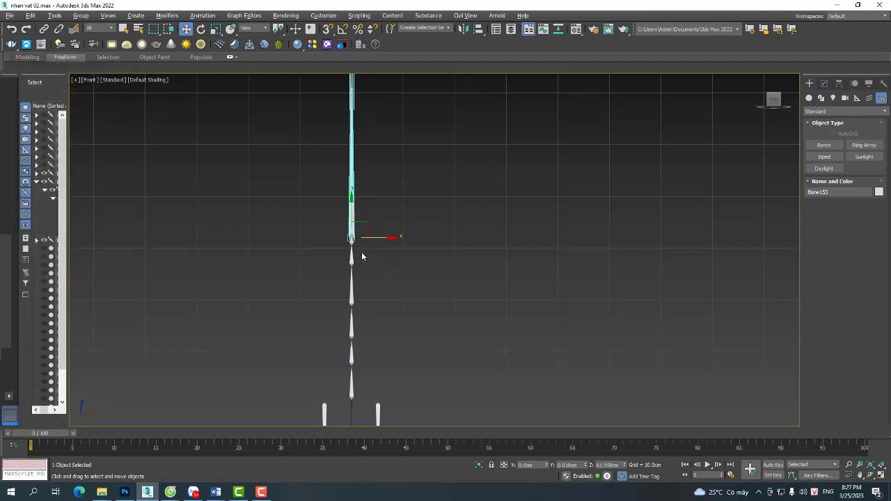
Draw a horizontal arm chain of two long bones ending in a small end bone, starting at about X 6 cm, Z 50 cm.
middle_click_drag(360, 255, 351, 195)
left_click(345, 203)
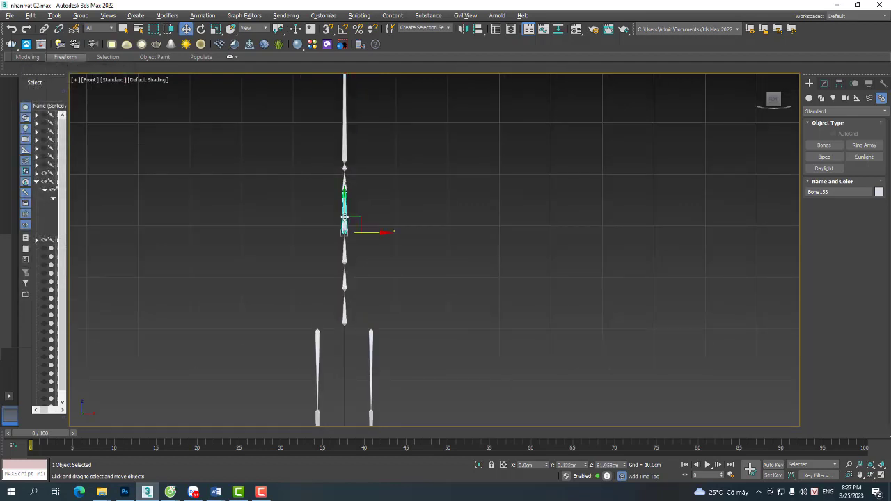
left_click(824, 144)
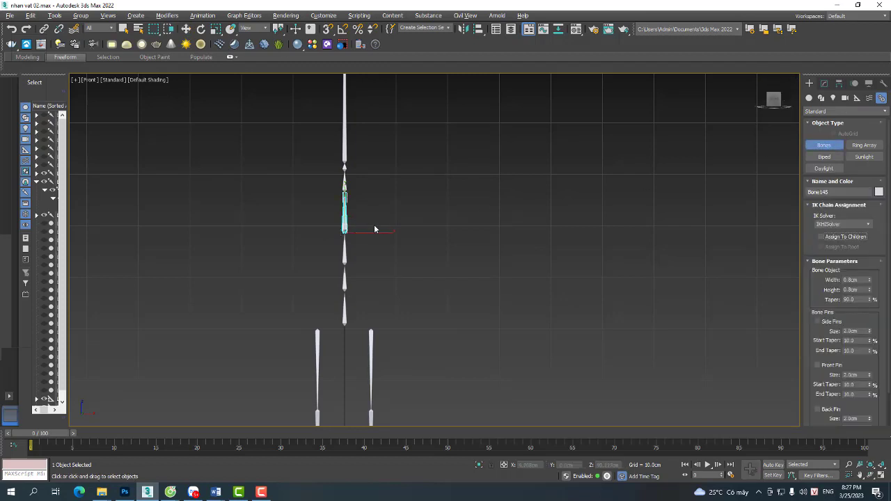
left_click(374, 225)
scroll(472, 231, "down", 2)
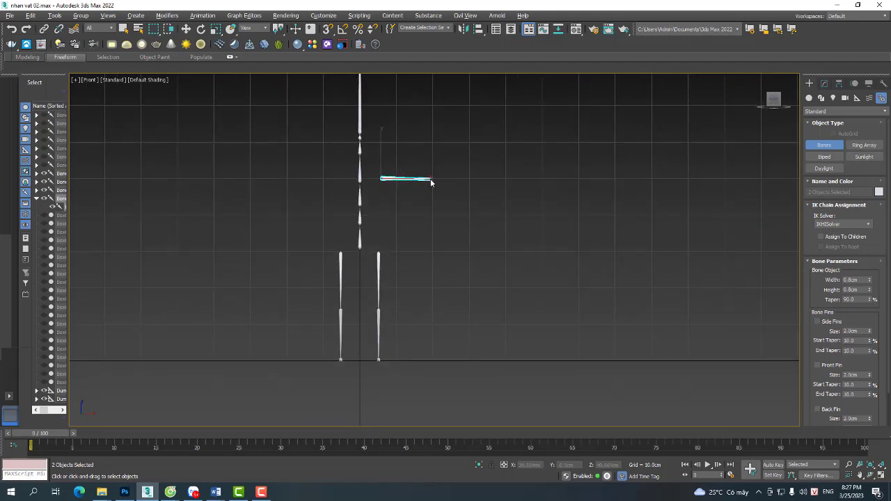
left_click(430, 179)
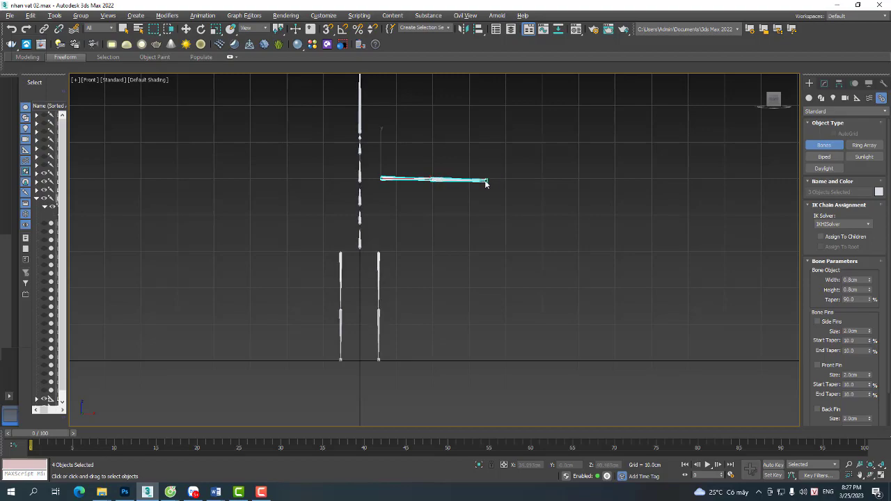
right_click(486, 184)
Select the whole arm chain, mirror it on X as a copy and move the copy about 50 cm along negative X across the spine.
left_click(402, 180)
scroll(400, 186, "down", 2)
middle_click_drag(401, 187, 420, 191, "alt")
key("f")
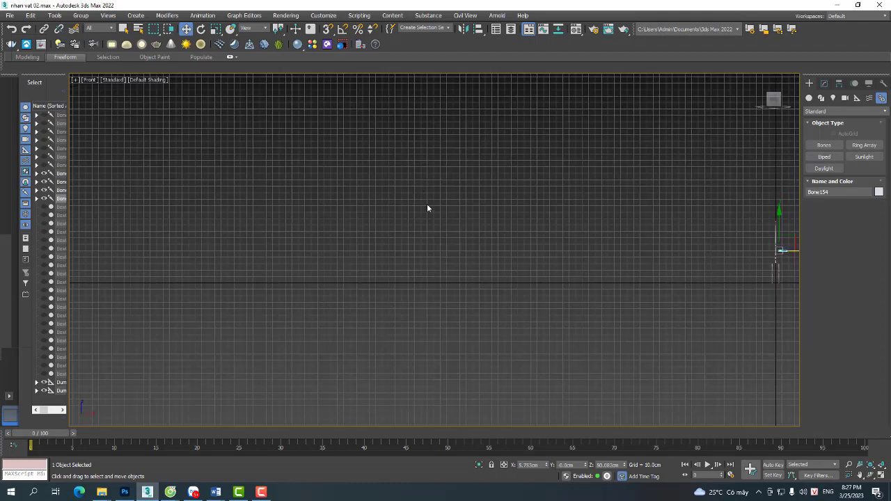
scroll(427, 204, "down", 4)
middle_click_drag(530, 223, 351, 190)
scroll(349, 189, "up", 5)
middle_click_drag(219, 167, 360, 221)
scroll(360, 220, "up", 5)
left_click_drag(434, 209, 321, 250)
middle_click_drag(391, 247, 487, 214)
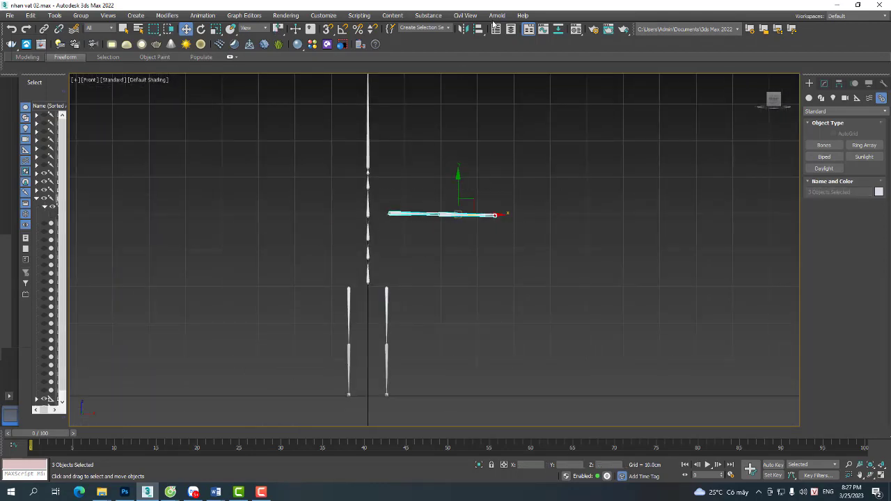
left_click(465, 29)
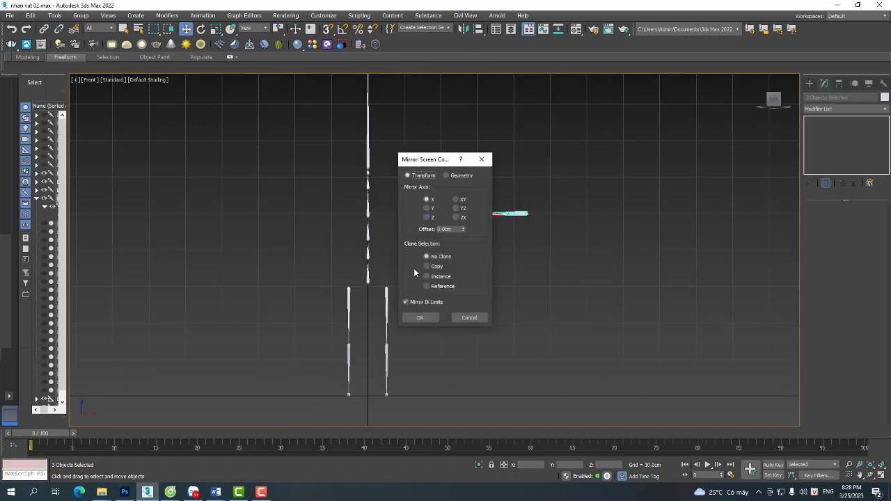
left_click(427, 266)
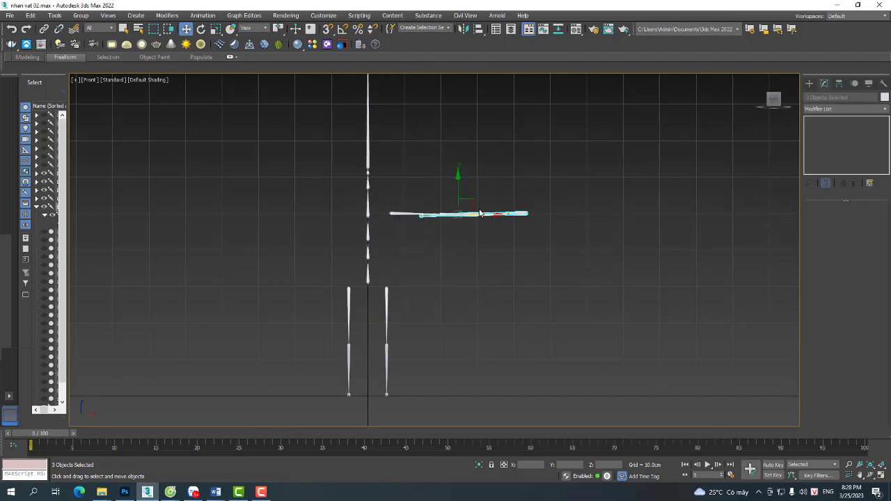
left_click_drag(482, 214, 305, 215)
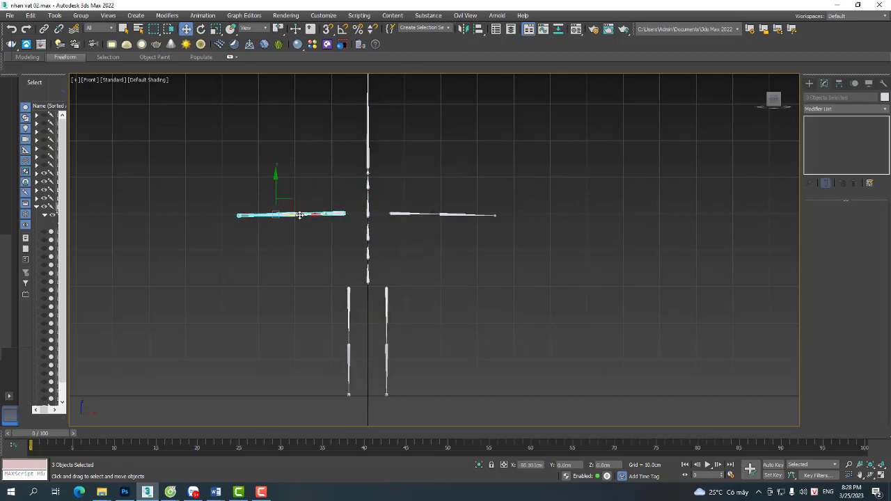
Try moving the spine bone between the two arms, then undo the move.
scroll(346, 217, "up", 2)
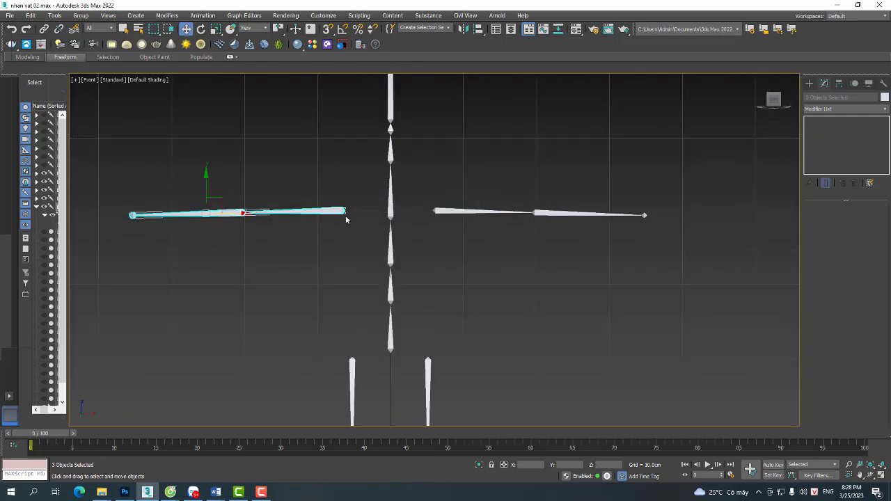
middle_click_drag(346, 219, 346, 198)
scroll(304, 178, "down", 3)
left_click(386, 162)
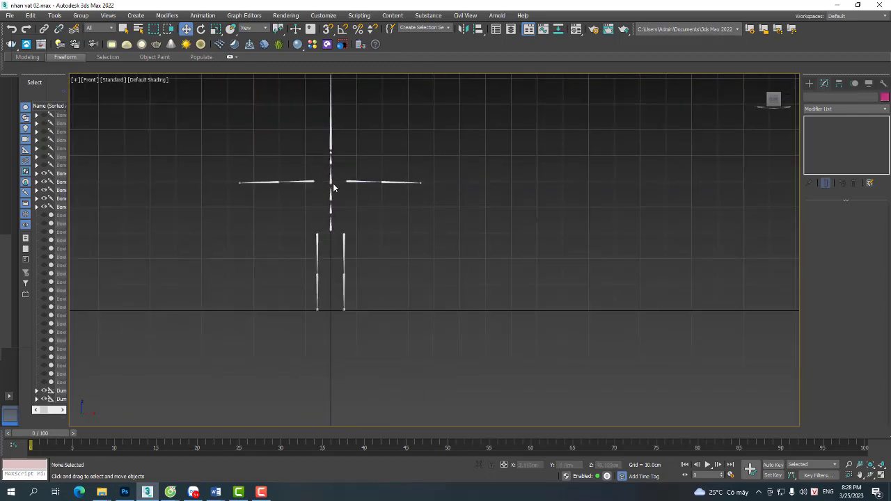
left_click(332, 183)
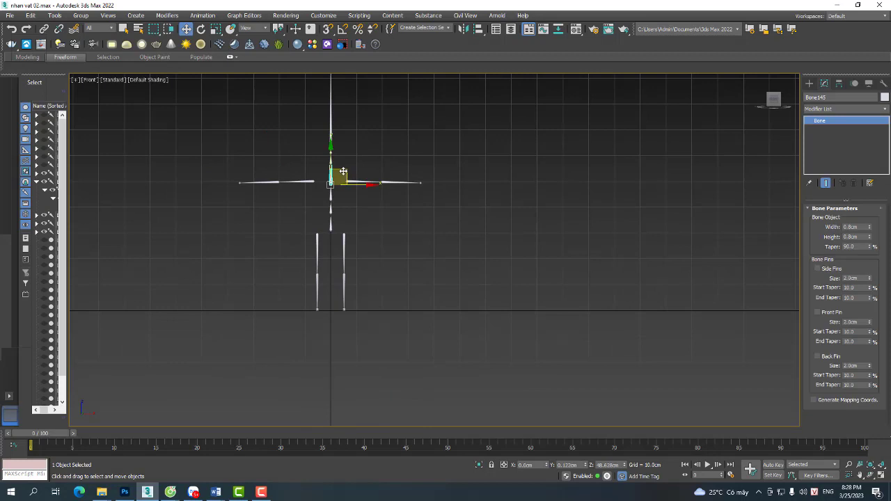
left_click_drag(342, 173, 478, 151)
key("ctrl+z")
scroll(336, 185, "up", 6)
left_click(367, 175)
key("ctrl+z")
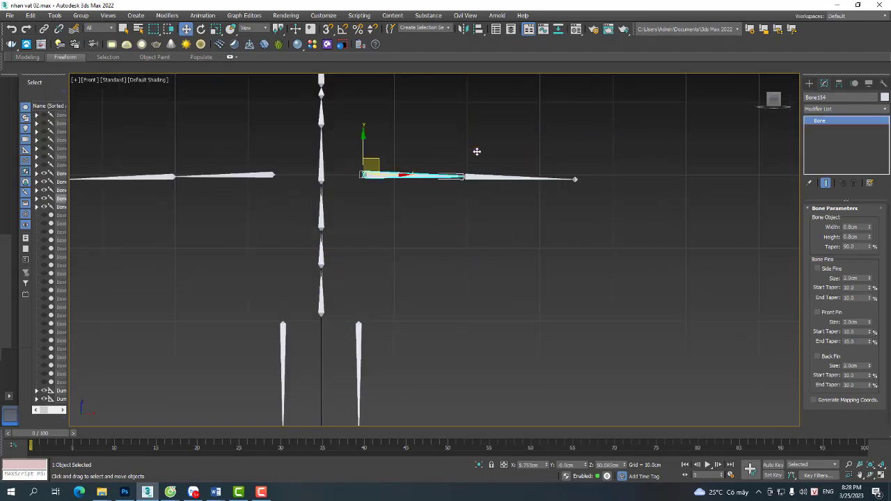
scroll(362, 204, "down", 6)
left_click(347, 156)
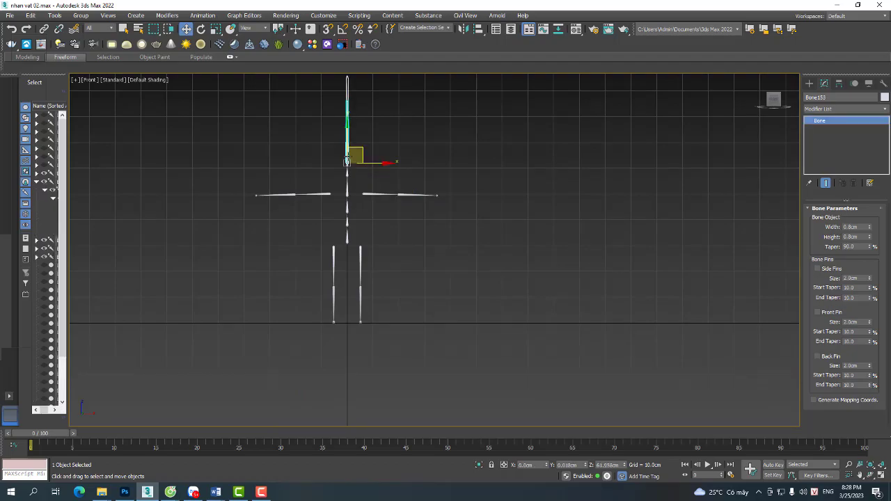
middle_click_drag(347, 156, 328, 173, "alt")
key("f")
middle_click_drag(774, 261, 462, 252)
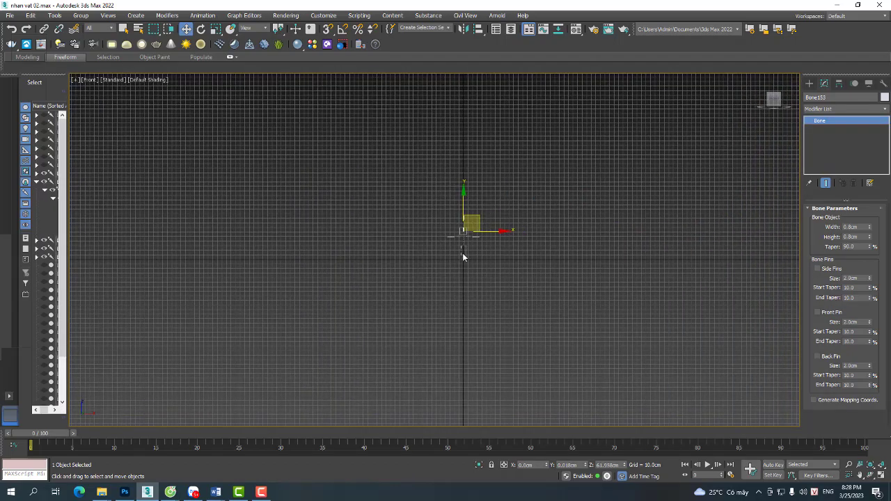
scroll(462, 249, "up", 10)
middle_click_drag(454, 190, 307, 173)
left_click(358, 216)
scroll(307, 218, "up", 4)
left_click(333, 167)
middle_click_drag(339, 128, 330, 204)
left_click(330, 167)
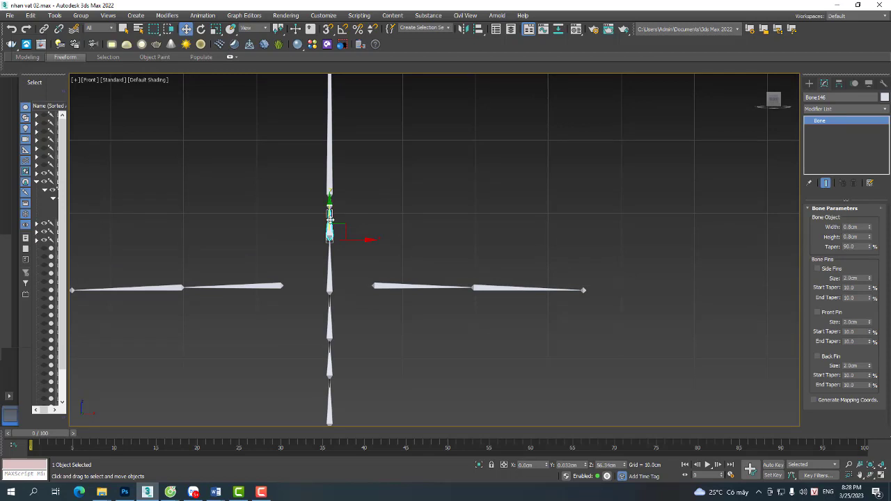
left_click(348, 279)
Select both upper-arm bones and link them to the spine bone between the arms.
left_click(381, 285)
scroll(376, 269, "up", 2)
middle_click_drag(376, 269, 382, 215)
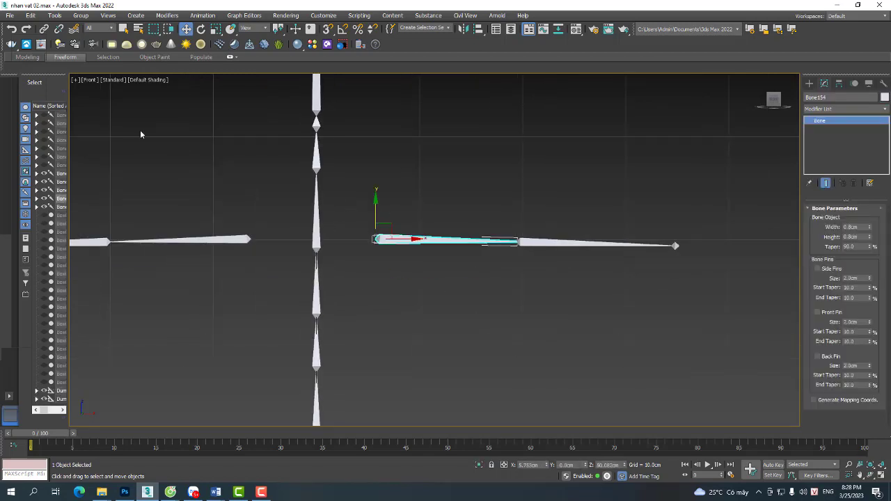
left_click(249, 241, "ctrl")
scroll(264, 257, "down", 2)
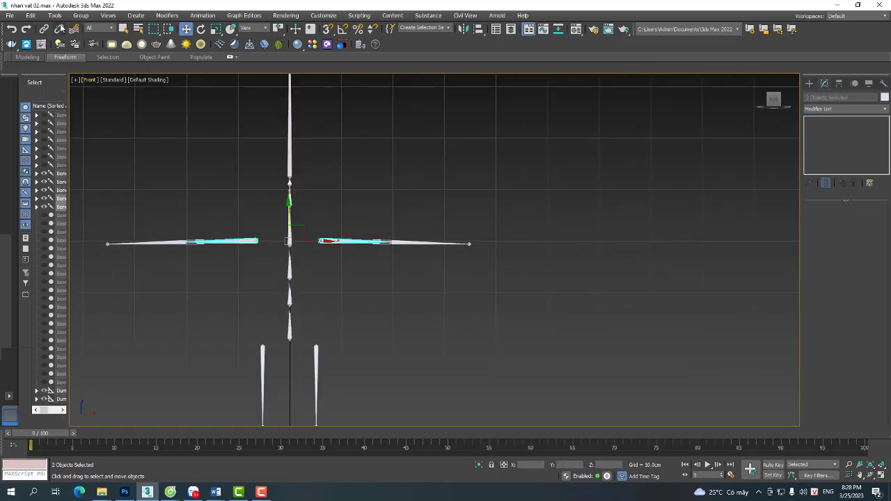
left_click(44, 30)
scroll(301, 259, "up", 3)
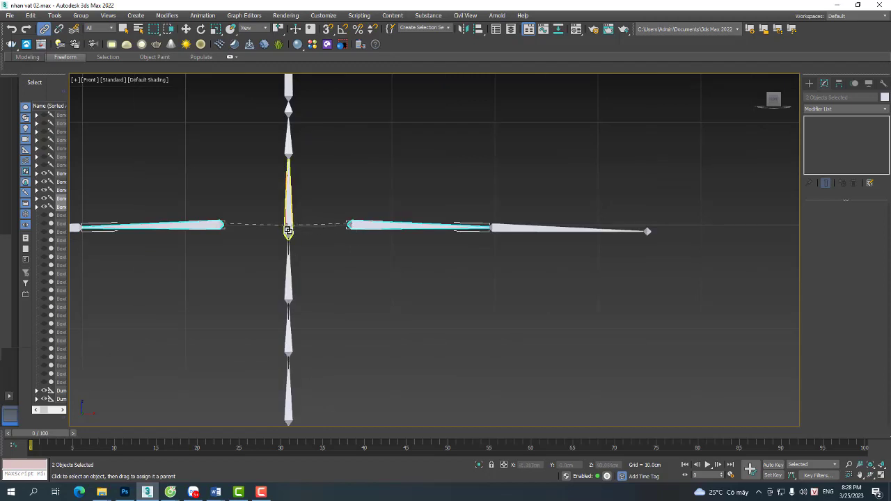
left_click_drag(305, 235, 304, 235)
Try rotating the chest-level spine bone to check that both arms follow, cancel the rotation and return to Move.
right_click(302, 233)
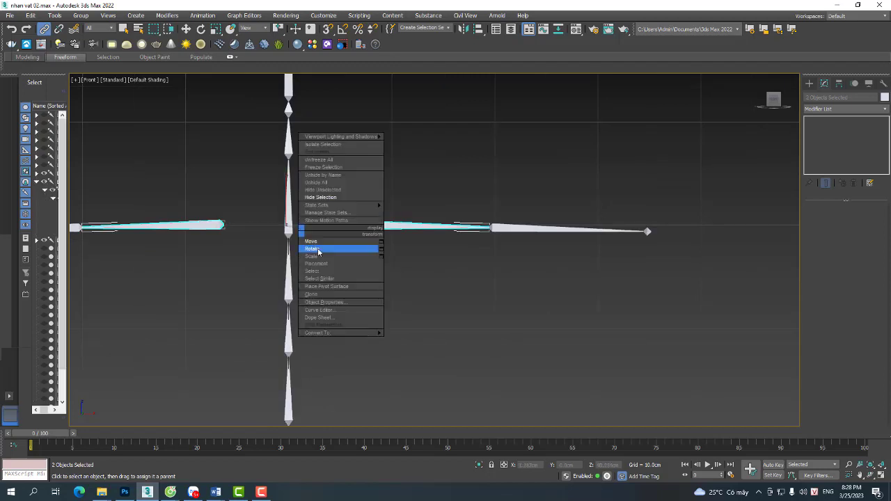
left_click(328, 249)
left_click(293, 212)
left_click(293, 212)
scroll(295, 216, "down", 3)
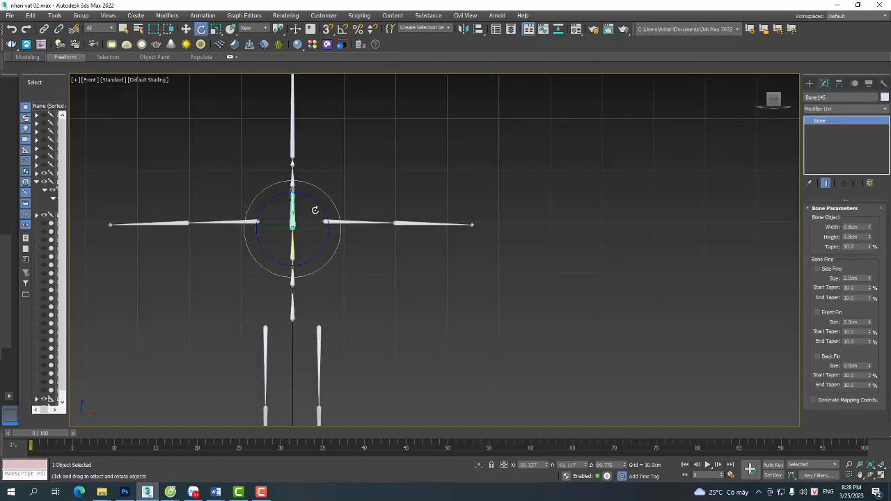
left_click_drag(312, 209, 329, 272)
right_click(338, 245)
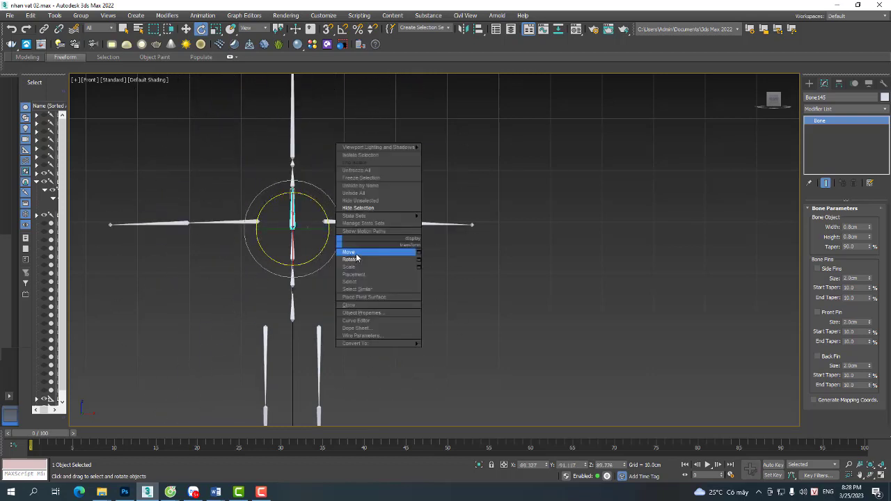
left_click(363, 251)
Select the chest-level spine bone with both upper-arm bones and apply Freeze Transform and Freeze Rotation.
middle_click_drag(342, 206, 383, 202)
left_click_drag(287, 220, 288, 220)
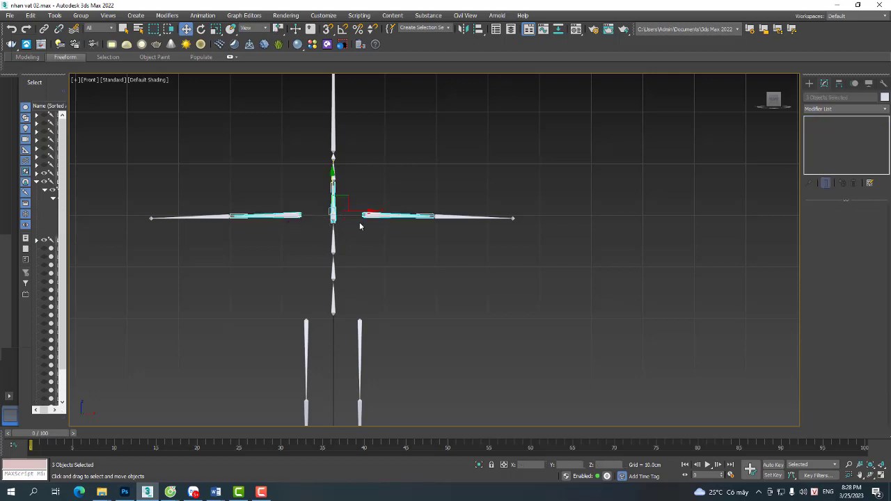
right_click(397, 203, "alt")
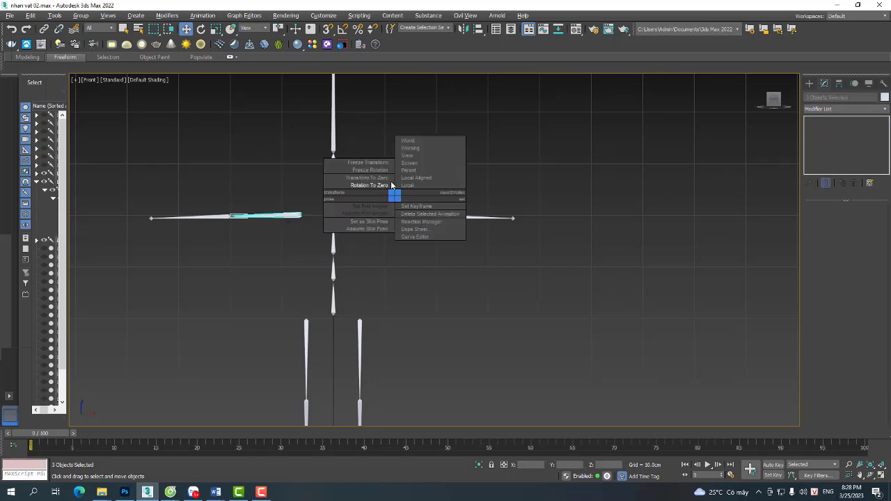
left_click(358, 165)
left_click(499, 271)
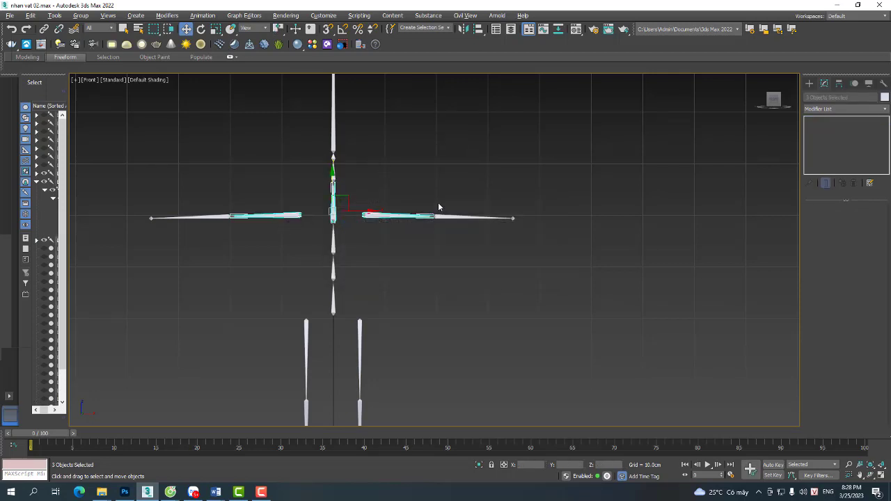
right_click(438, 207, "alt")
left_click(421, 178)
Apply Transform To Zero and Rotation To Zero to the selected chest and upper-arm bones.
right_click(429, 204, "alt")
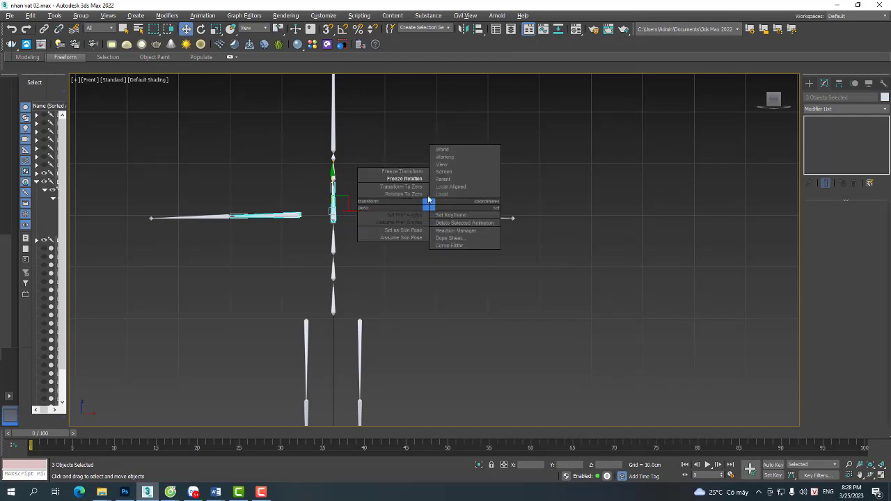
left_click(421, 187)
right_click(417, 189, "alt")
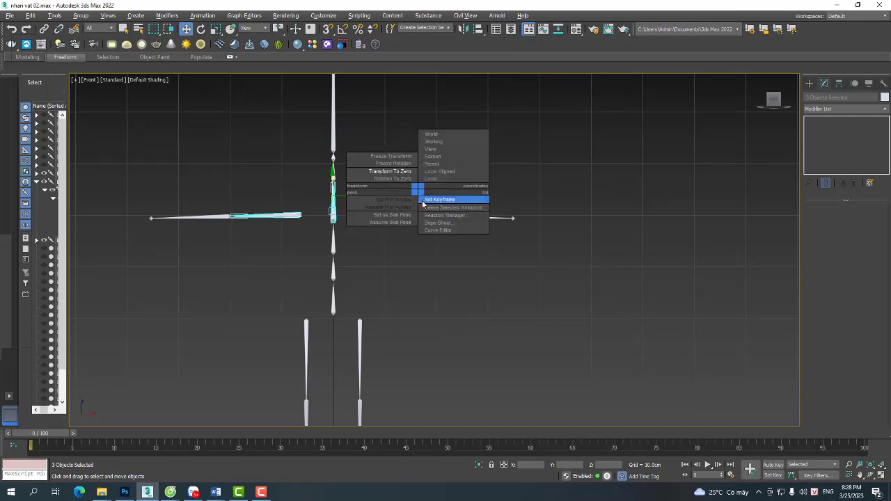
left_click(393, 179)
Try moving the chest-level spine bone and the lowest spine bone to check which limbs follow.
scroll(453, 188, "up", 3)
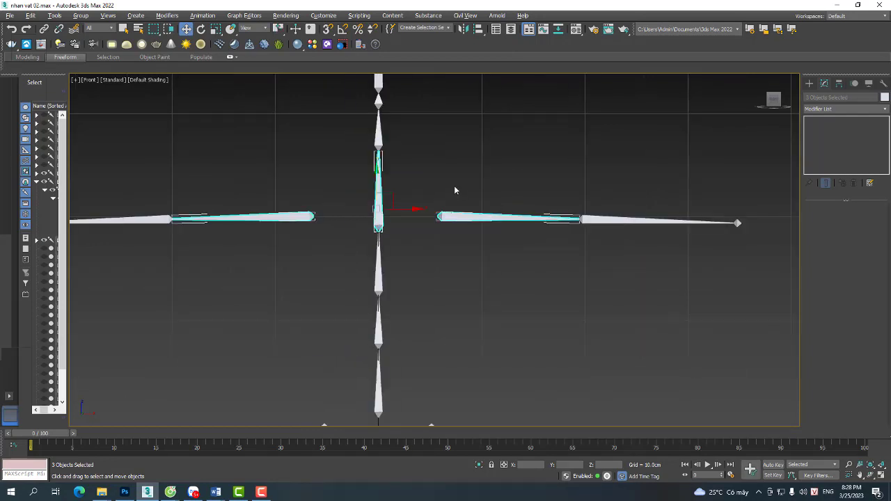
left_click(387, 213)
left_click_drag(390, 213, 422, 238)
right_click(418, 235)
scroll(395, 206, "down", 2)
middle_click_drag(395, 206, 416, 235)
scroll(391, 191, "down", 3)
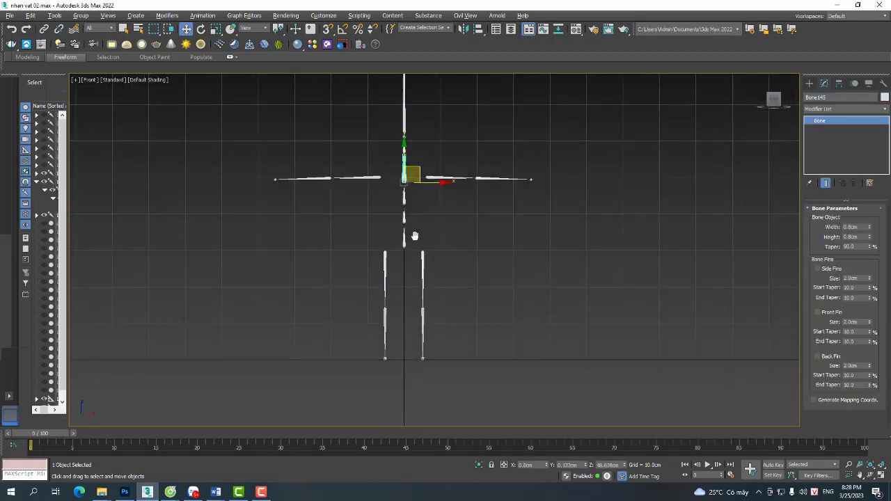
right_click(447, 237)
left_click(454, 245)
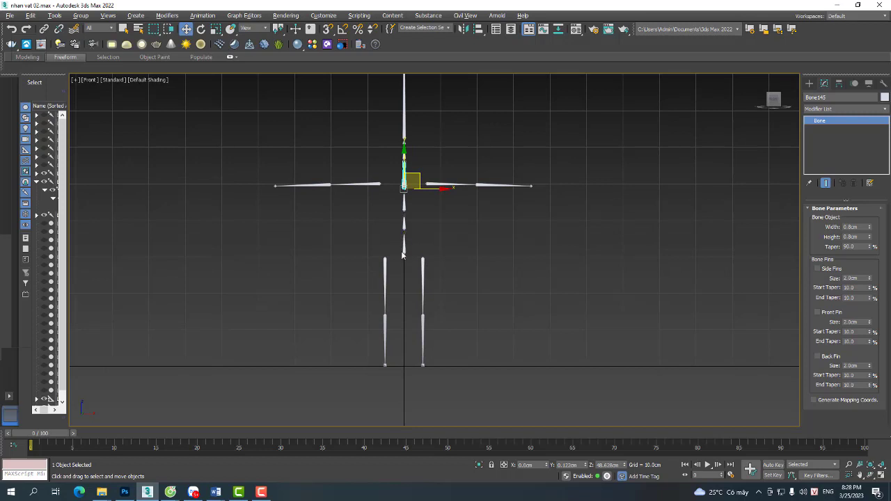
left_click(402, 256)
left_click(404, 256)
mouse_move(404, 269)
left_mouse_down()
mouse_move(543, 280)
mouse_move(528, 209)
mouse_move(433, 213)
mouse_move(411, 277)
left_mouse_up()
Select both thigh bones, link them to the lowest spine bone and return to Move.
scroll(411, 276, "up", 5)
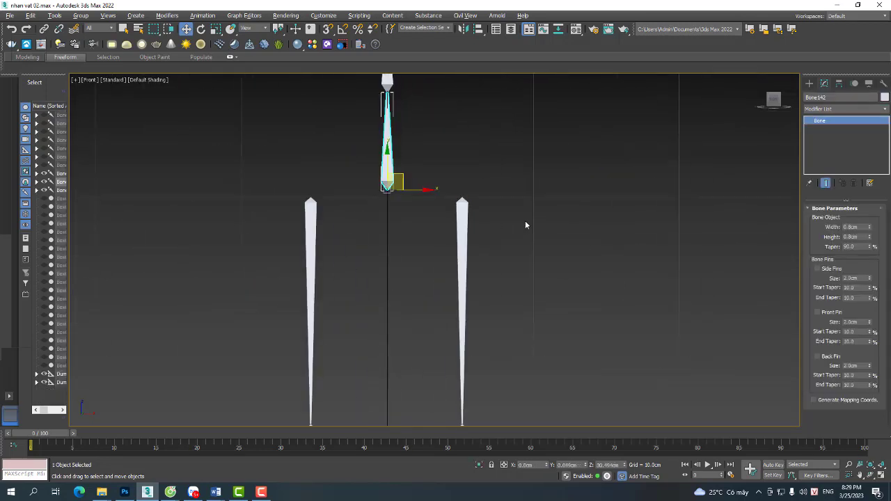
left_click(463, 230)
left_click_drag(263, 215, 562, 252)
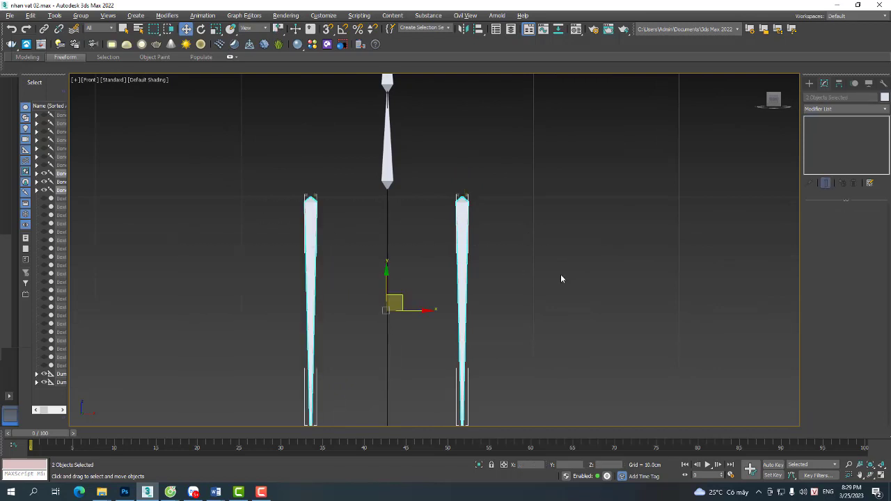
left_click(44, 29)
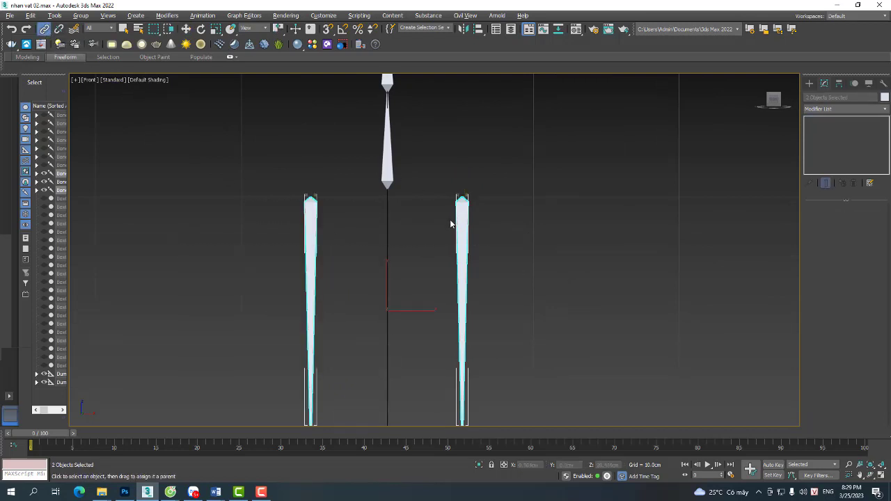
right_click(552, 202)
left_click(572, 209)
Try moving the lowest spine bone to check that the whole skeleton follows, then cancel the move.
left_click(388, 176)
scroll(408, 210, "down", 5)
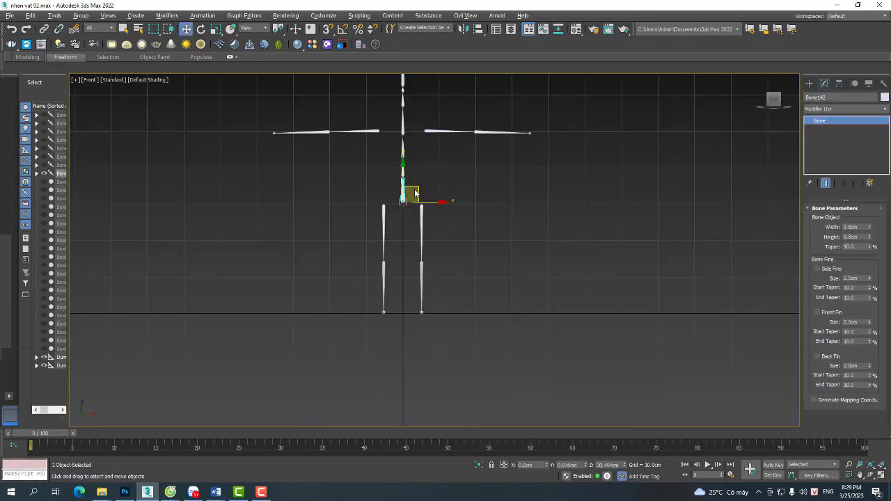
left_click_drag(414, 192, 458, 188)
right_click(458, 188)
left_click(475, 195)
scroll(441, 209, "up", 3)
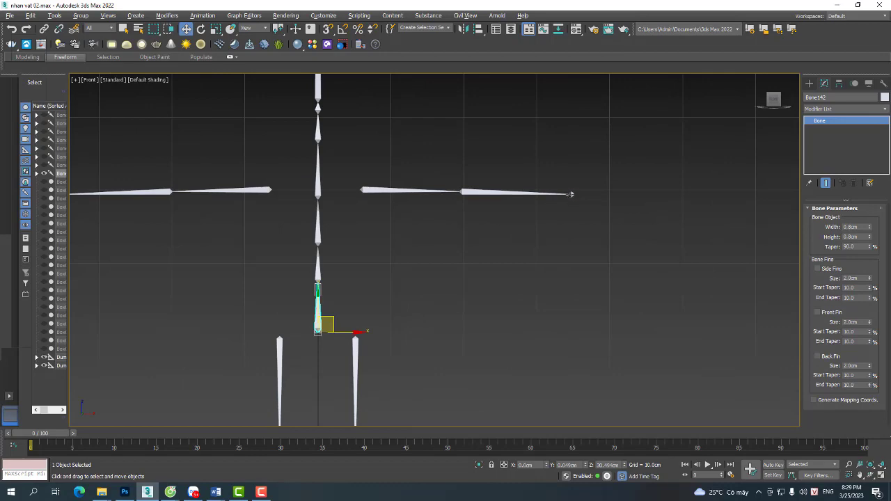
Rotate each upper-arm bone slightly about the vertical axis in an orbited view.
left_click(571, 194)
scroll(571, 195, "down", 3)
middle_click_drag(532, 201, 513, 199, "alt")
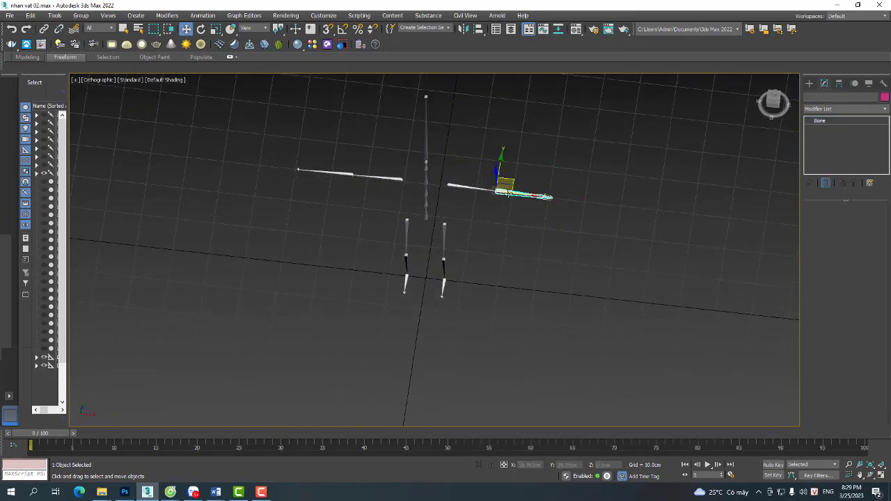
left_click(467, 187)
right_click(468, 188)
left_click(479, 204)
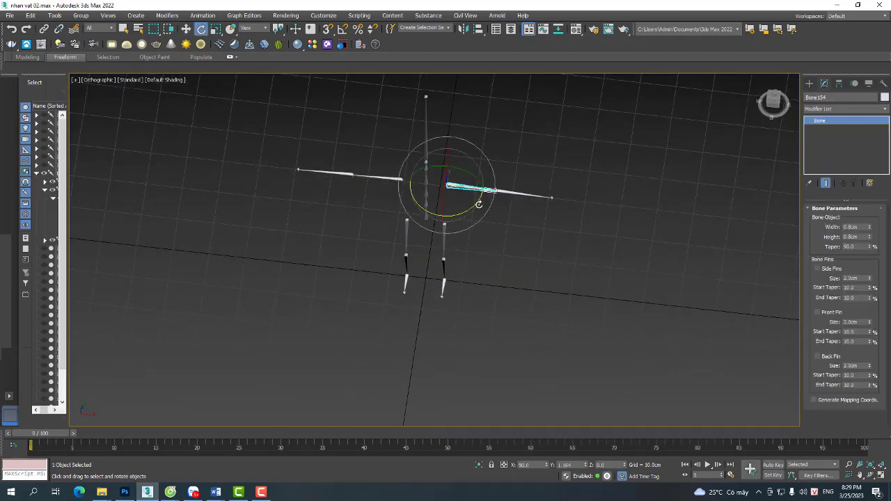
scroll(468, 193, "up", 2)
left_click_drag(469, 197, 470, 196)
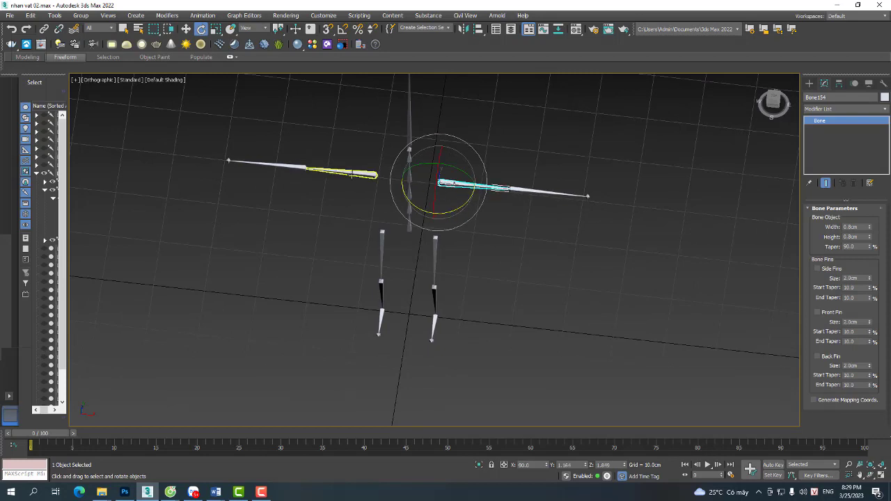
left_click(355, 172)
left_click_drag(396, 201, 393, 198)
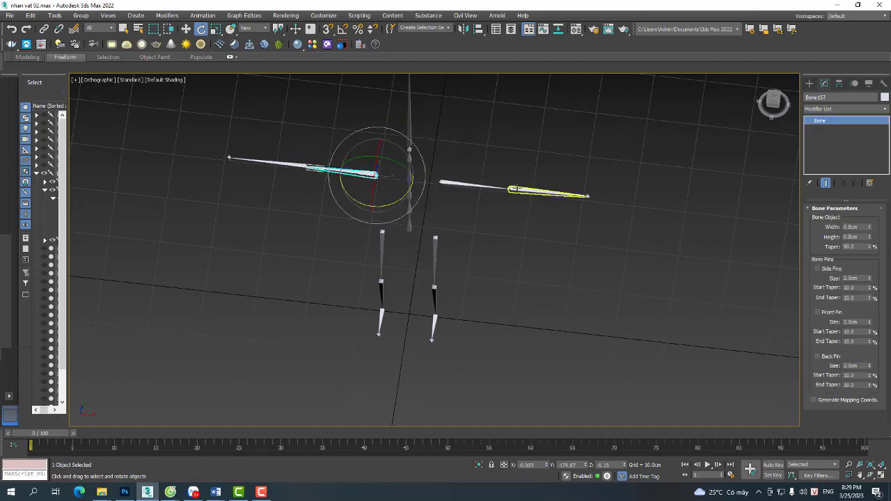
Rotate each forearm bone slightly about the vertical axis to bend the elbows.
left_click(515, 188)
left_click_drag(522, 215, 521, 216)
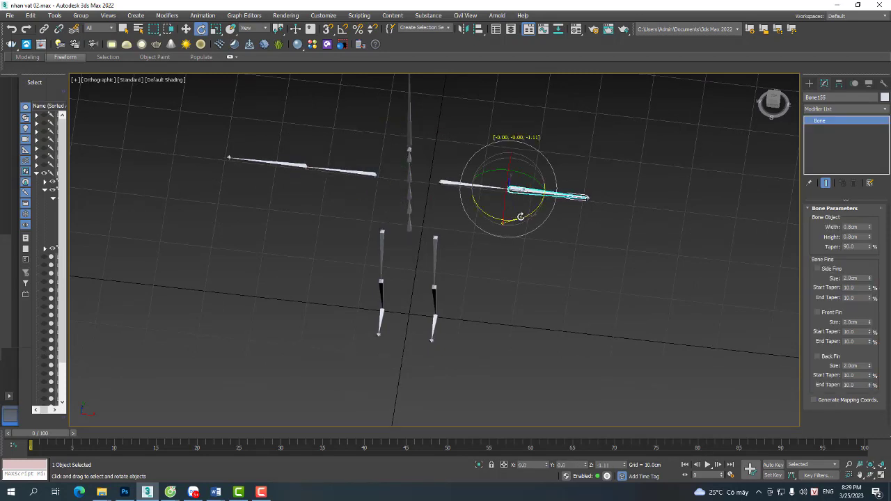
left_click(289, 167)
left_click(291, 165)
left_click_drag(318, 197, 321, 197)
Switch to Move, try moving the lowest spine bone in the orbited view and undo the move.
middle_click_drag(369, 174, 388, 202, "alt")
right_click(418, 191)
left_click(426, 205)
left_click(407, 216)
left_click(396, 190)
left_click(389, 174)
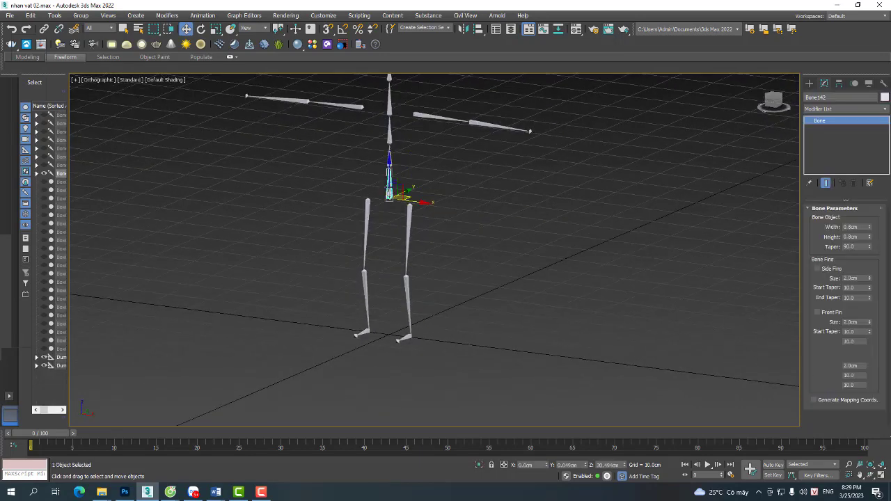
left_click_drag(404, 198, 418, 277)
middle_click_drag(418, 246, 372, 254)
key("ctrl+z")
Add an HI Solver IK chain to one leg, running from its thigh bone to the foot joint.
left_click(376, 171)
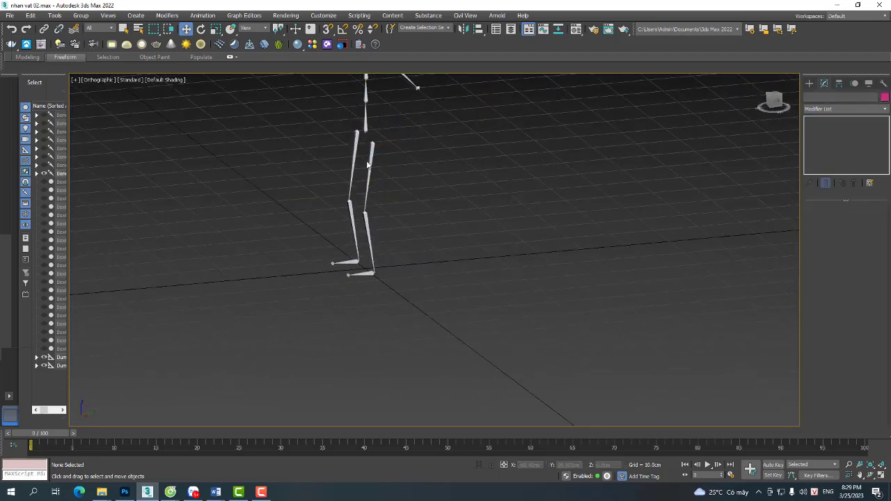
left_click(371, 174)
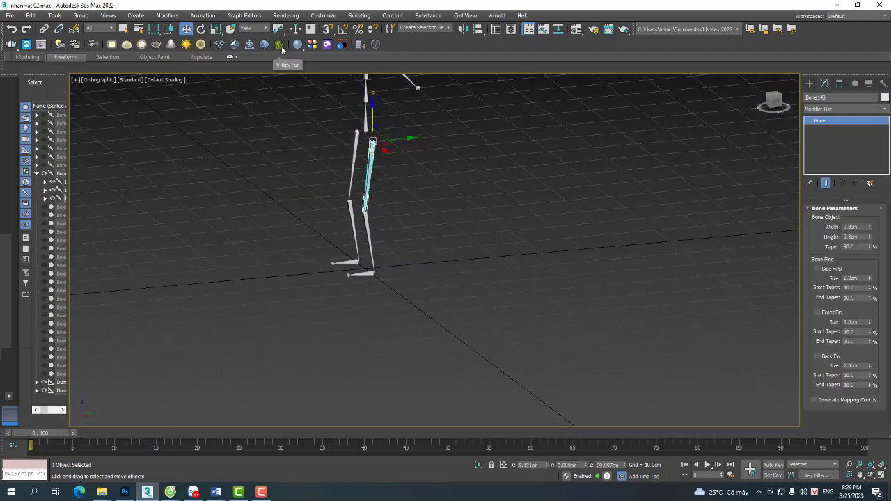
left_click(203, 15)
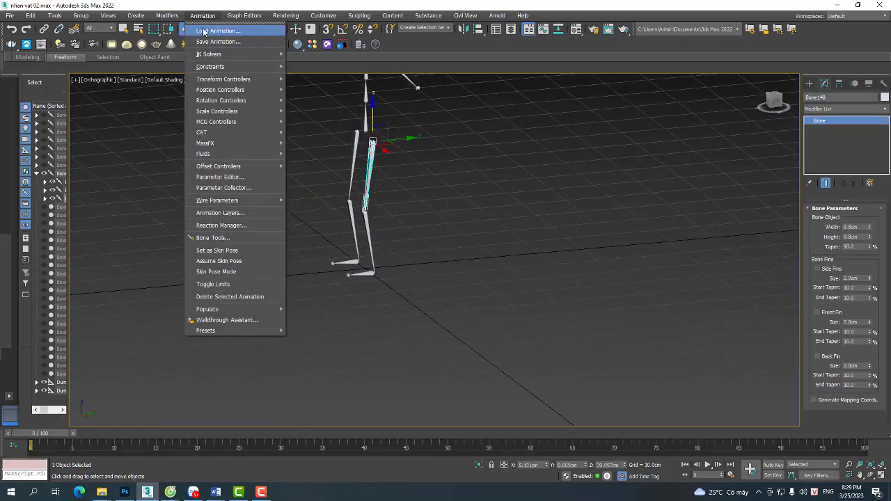
mouse_move(205, 55)
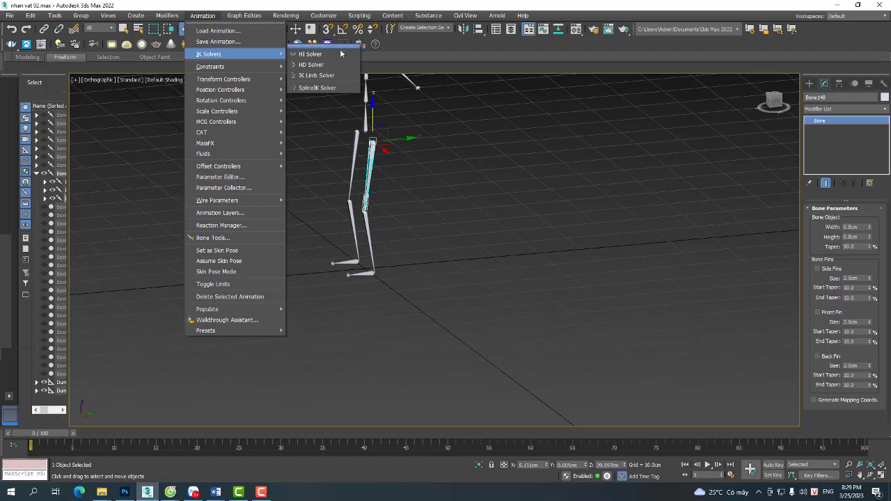
left_click(311, 54)
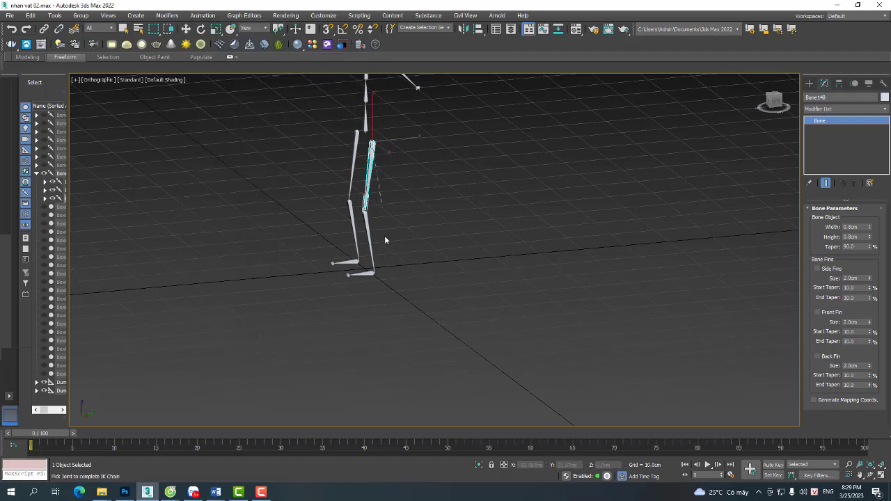
left_click(364, 274)
Try moving the lowest spine bone downward to check the new leg IK chain, then cancel the move.
middle_click_drag(371, 177, 460, 197)
left_click(438, 171)
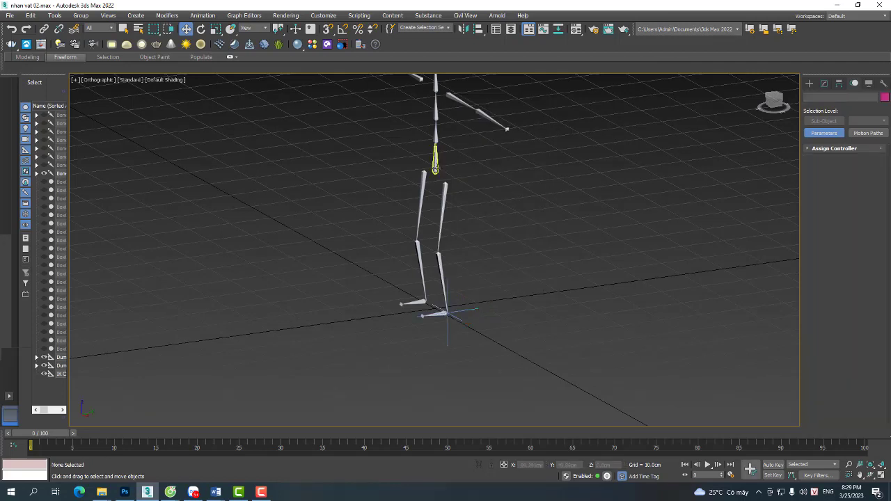
left_click_drag(437, 171, 437, 212)
right_click(438, 214)
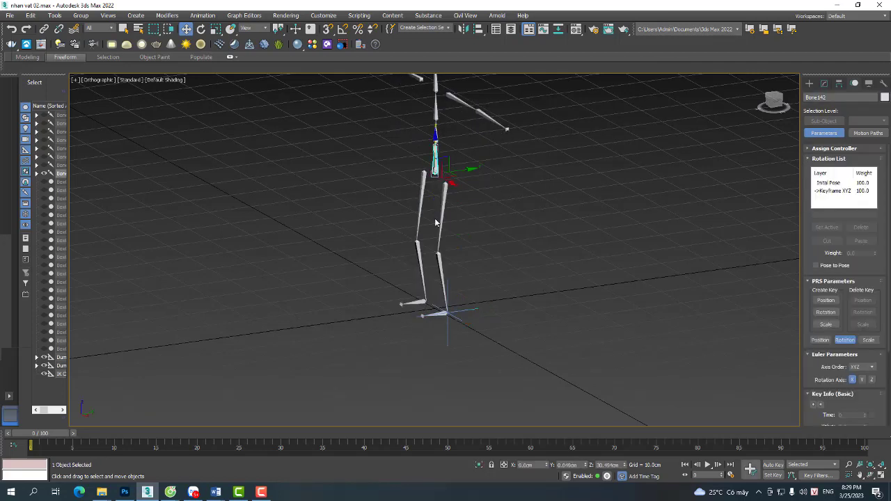
Add an HI Solver IK chain to the other leg, from its thigh bone to the foot joint.
left_click(423, 197)
left_click(203, 15)
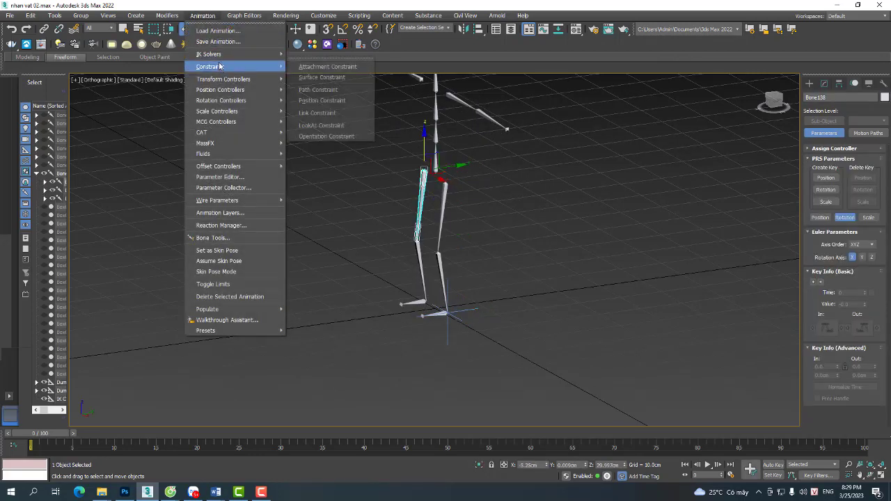
mouse_move(241, 59)
left_click(311, 54)
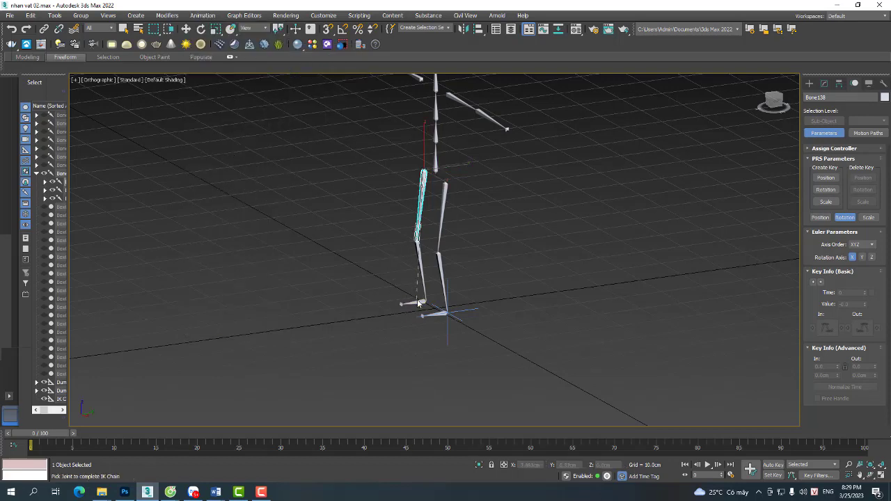
left_click(416, 303)
middle_click_drag(593, 315, 464, 276, "alt")
left_click(463, 276)
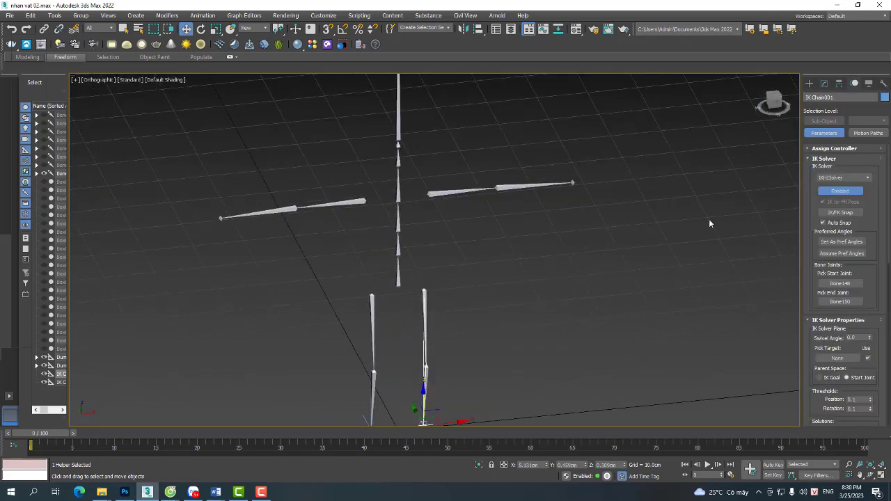
left_click(709, 218)
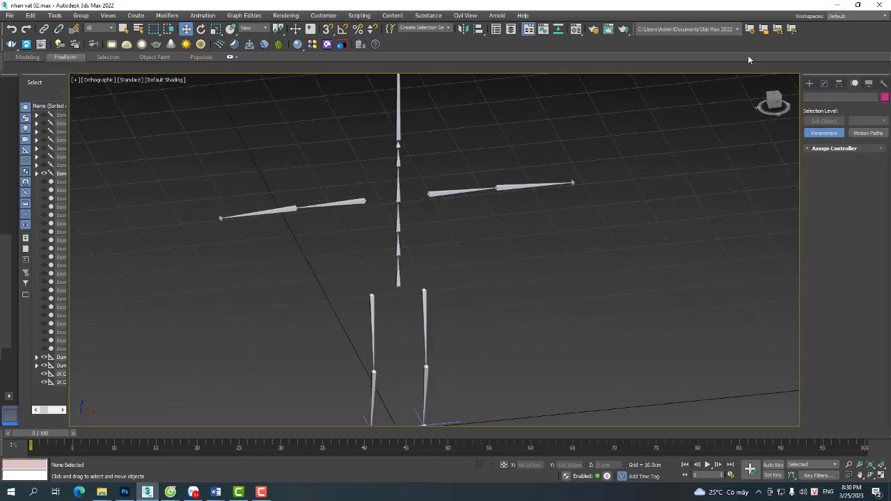
Draw a round ellipse spline about 9 cm wide on the grid beside the skeleton, then switch to Move.
left_click(809, 85)
middle_click_drag(667, 182, 596, 195)
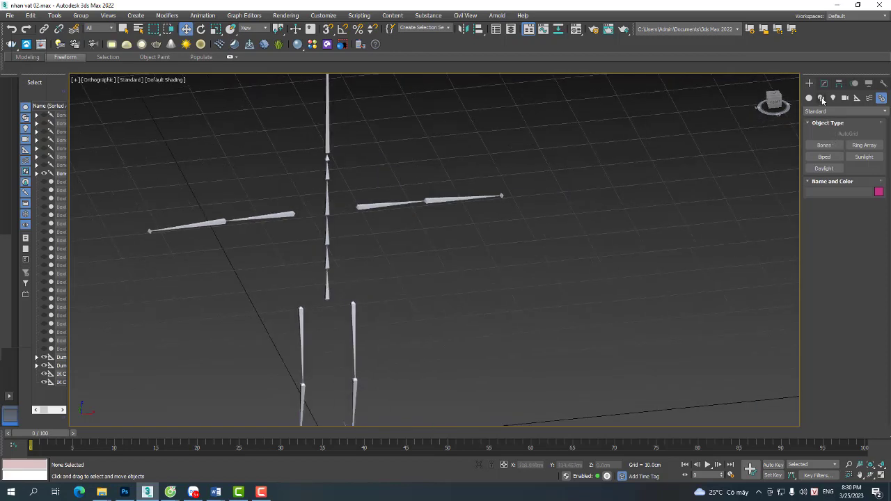
left_click(821, 99)
left_click(864, 169)
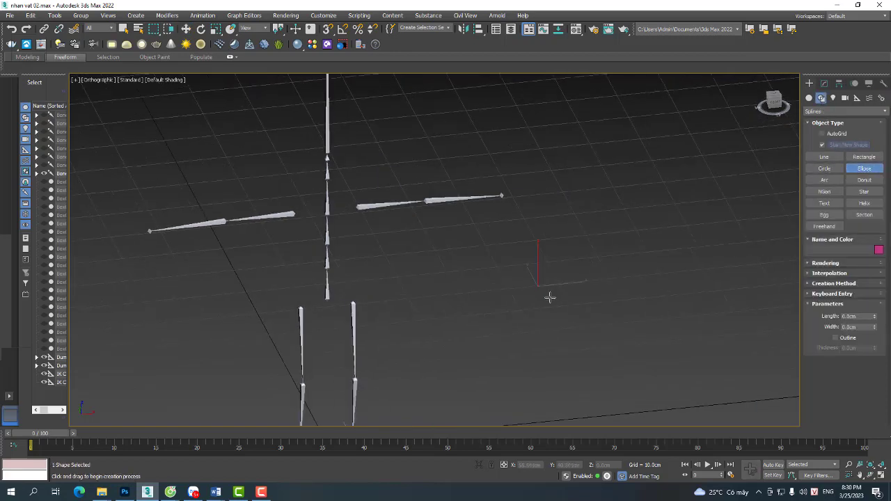
key("w")
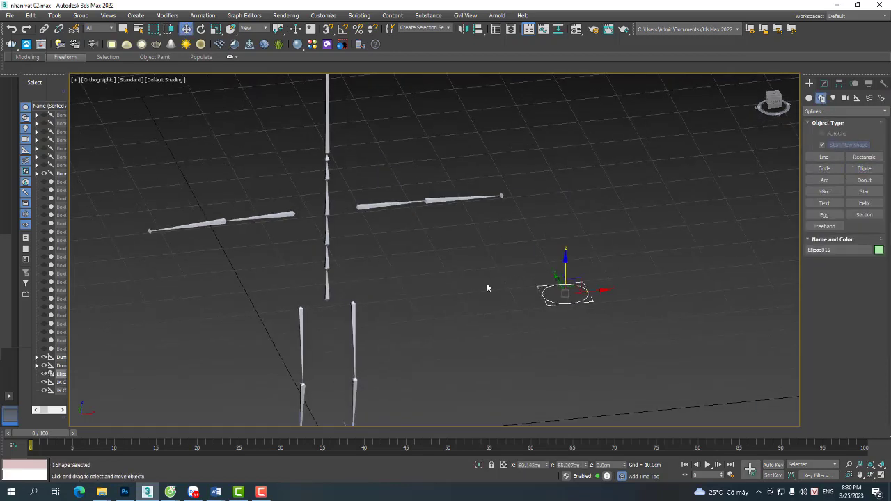
Enable the ellipse's viewport rendering and set its radial thickness to 0.41 cm.
left_click(825, 83)
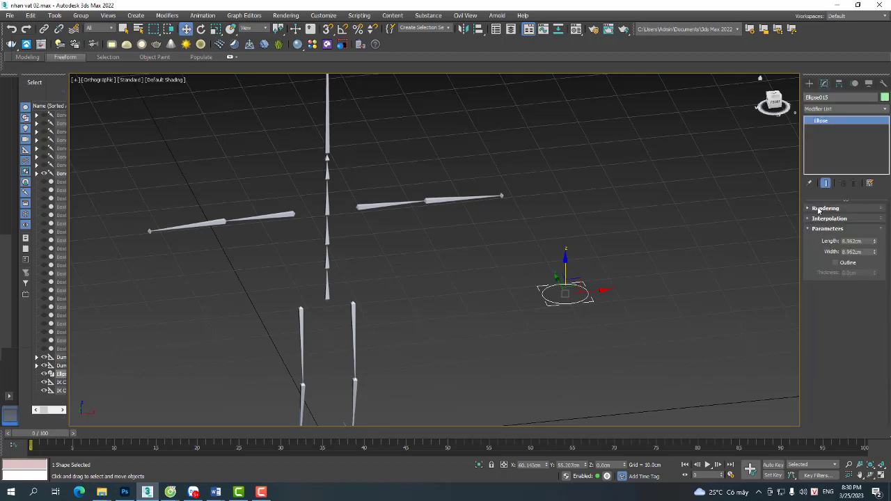
left_click(821, 209)
left_click(814, 225)
middle_click_drag(696, 279, 647, 272, "alt")
right_click(653, 269)
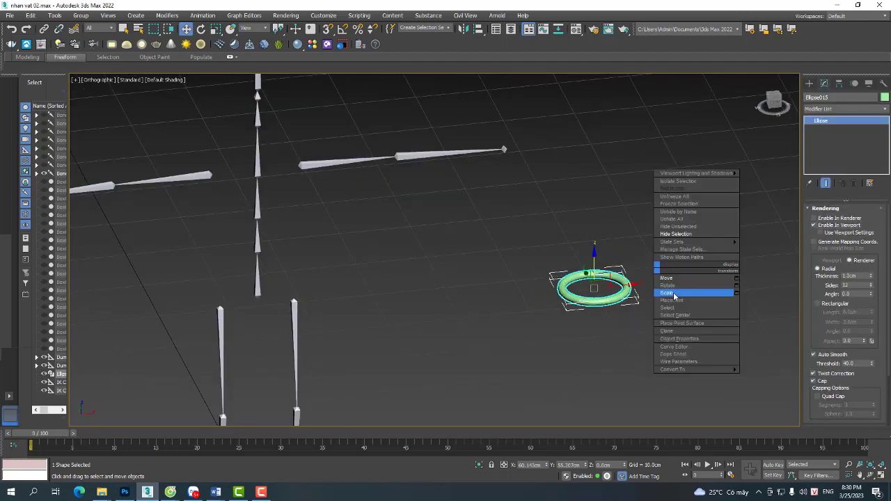
left_click(673, 293)
left_click_drag(869, 278, 870, 303)
right_click(534, 275)
left_click(552, 285)
Align the ring's pivot point to the lowest spine bone's pivot point in X, Y and Z position.
middle_click_drag(529, 286, 579, 219)
key("alt+a")
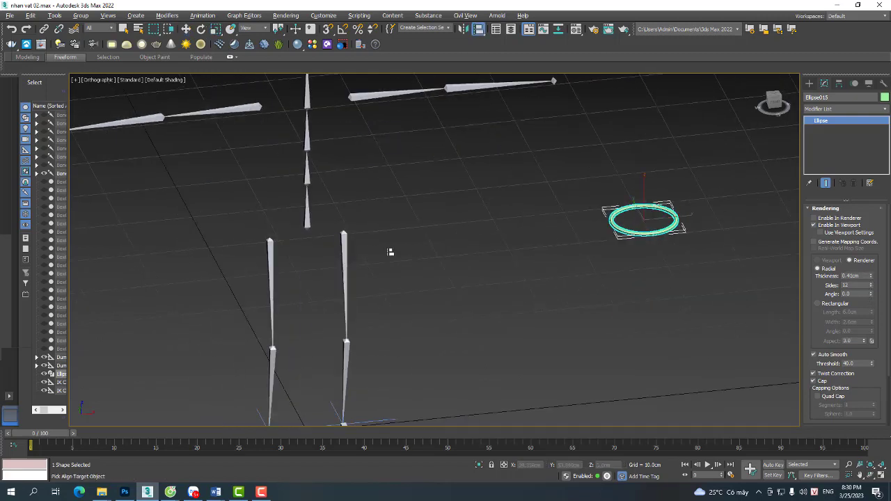
left_click(312, 227)
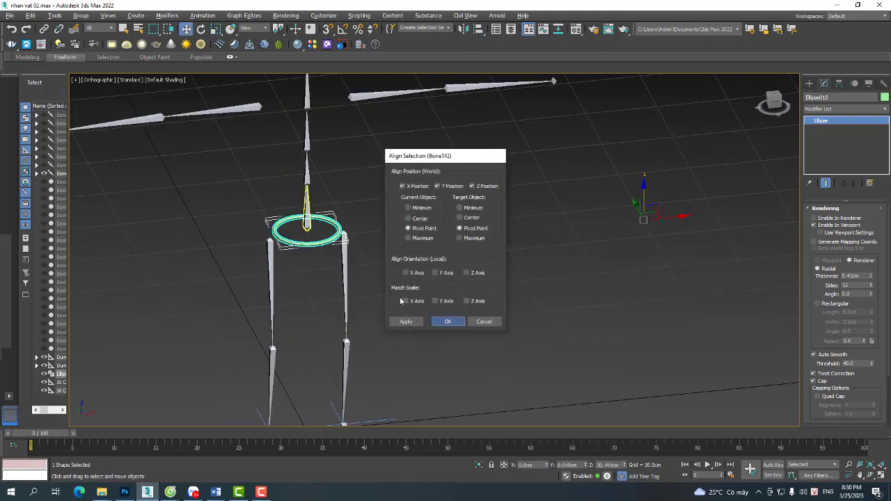
left_click(446, 321)
Scale the ring around the lowest spine bone up uniformly to about 202%.
right_click(319, 223)
left_click(330, 249)
left_click_drag(307, 229, 296, 178)
Copy the hip ring straight up the spine to just above the arm bones.
right_click(296, 177)
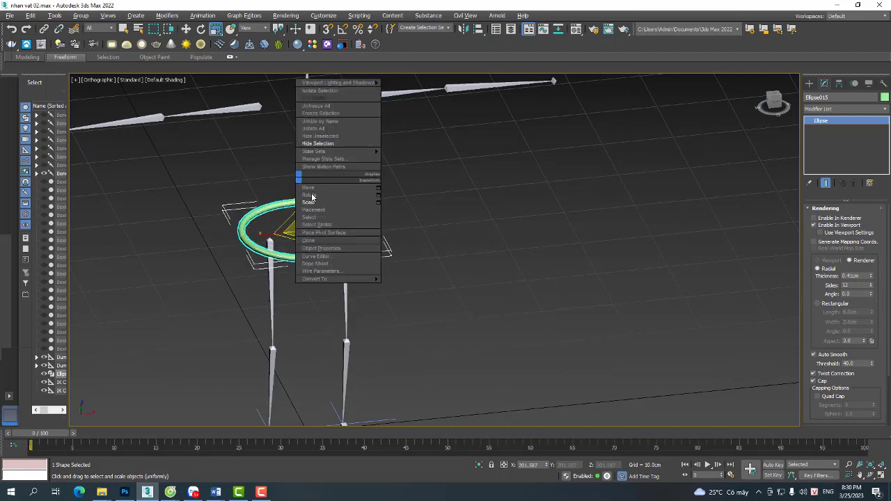
left_click(313, 190)
middle_click_drag(311, 195, 317, 262)
middle_click_drag(316, 261, 295, 249, "alt")
mouse_move(315, 266)
left_mouse_down("shift")
mouse_move(383, 214)
mouse_move(387, 91)
left_mouse_up("shift")
left_click(448, 285)
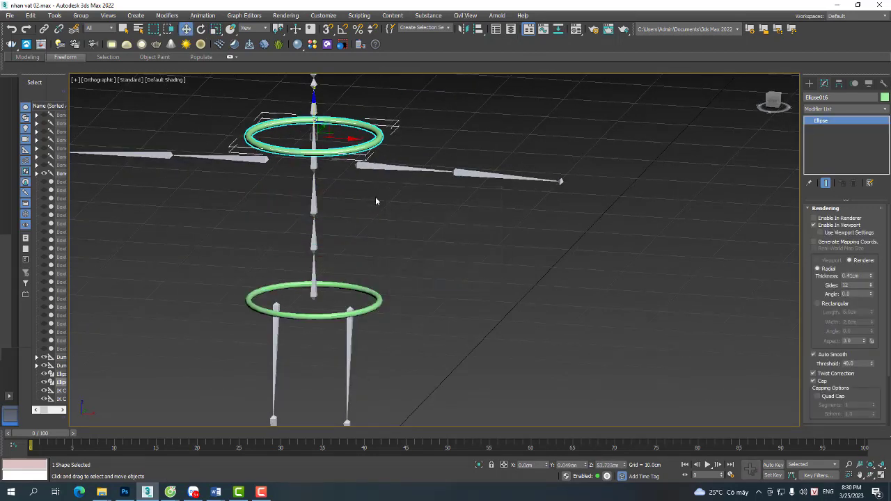
Scale the upper ring down uniformly and place a copy of it out to the side of the skeleton.
key("r")
mouse_move(324, 133)
left_mouse_down()
mouse_move(322, 148)
mouse_move(626, 154)
left_mouse_up()
right_click(308, 159)
left_click(339, 165)
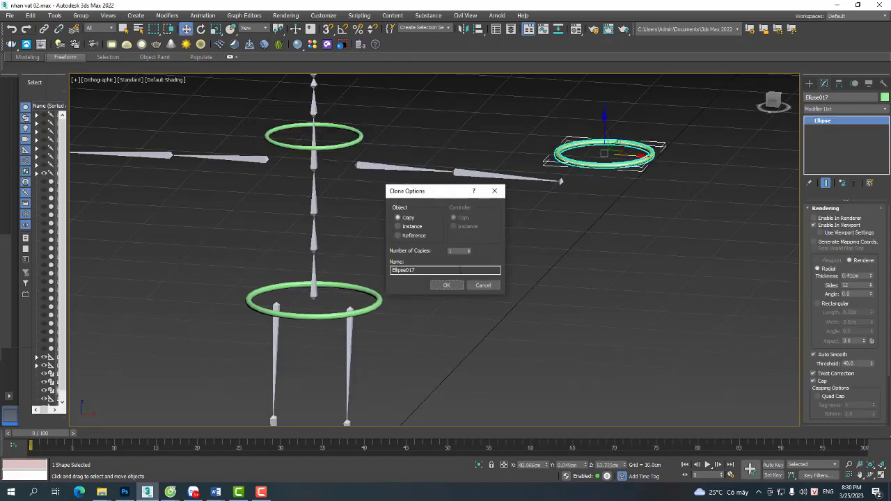
left_click(446, 285)
Align the smaller ring on the spine to the pivot point of the second spine bone from the bottom.
left_click(359, 132)
left_click(359, 132)
key("alt+a")
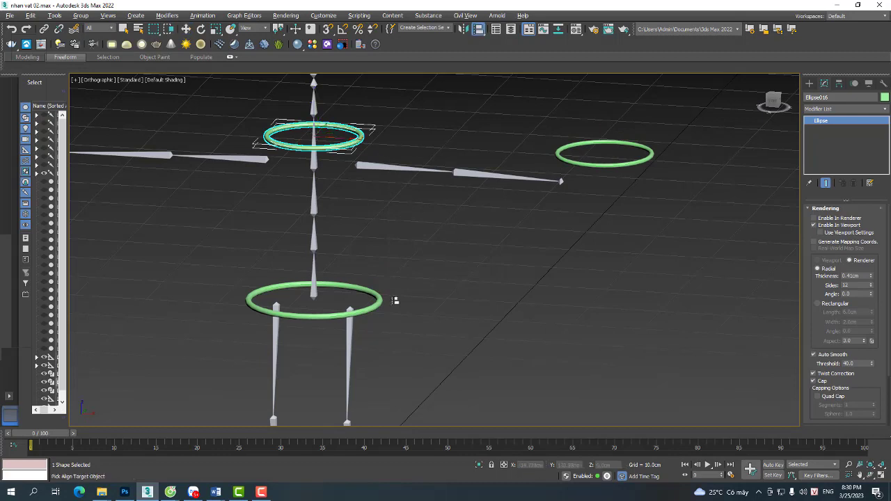
left_click(314, 242)
left_click(447, 322)
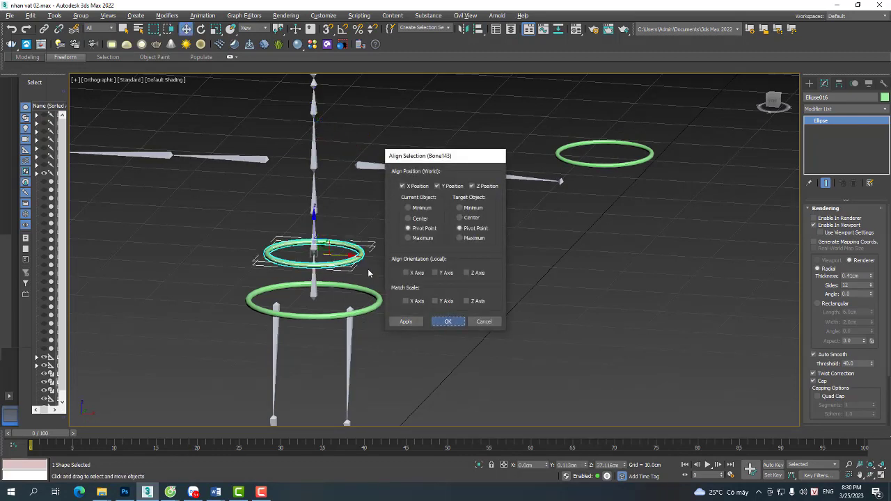
Copy the second spine ring upward and align the copy to the third spine bone's pivot point.
middle_click_drag(337, 241, 345, 298)
left_click_drag(323, 288, 324, 162, "shift")
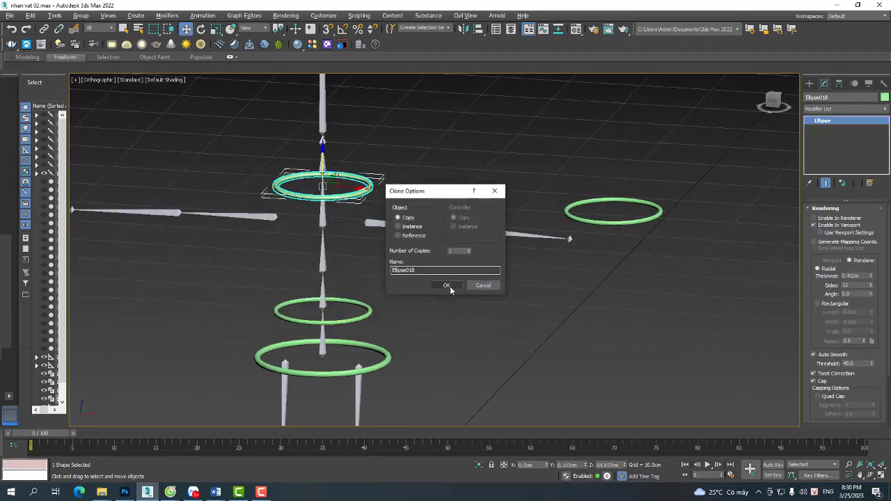
left_click(448, 285)
key("alt+a")
left_click(322, 261)
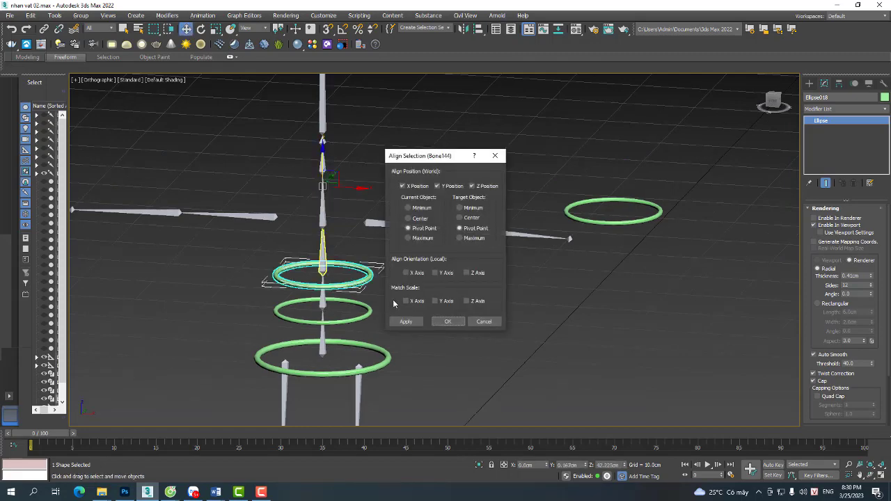
left_click(448, 321)
Copy the third spine ring upward and align the copy to the fourth spine bone's pivot point.
middle_click_drag(417, 306, 345, 285, "alt")
left_click_drag(328, 285, 327, 216, "shift")
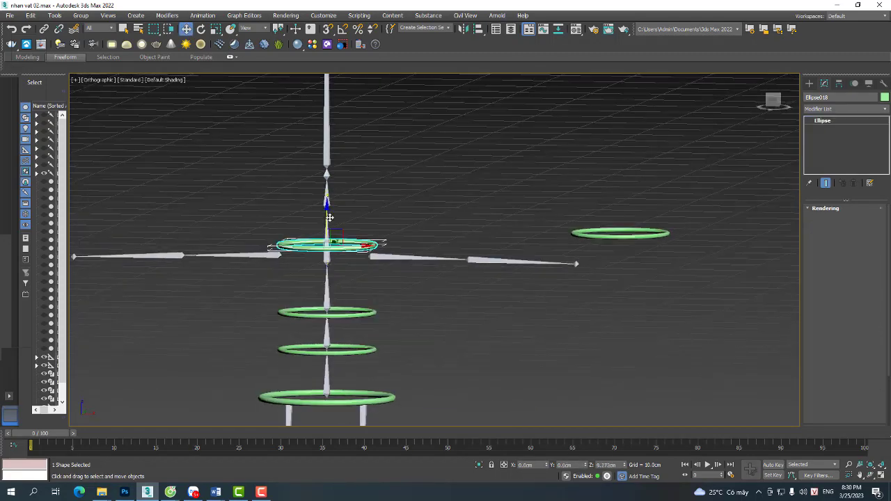
left_click(448, 285)
key("alt+a")
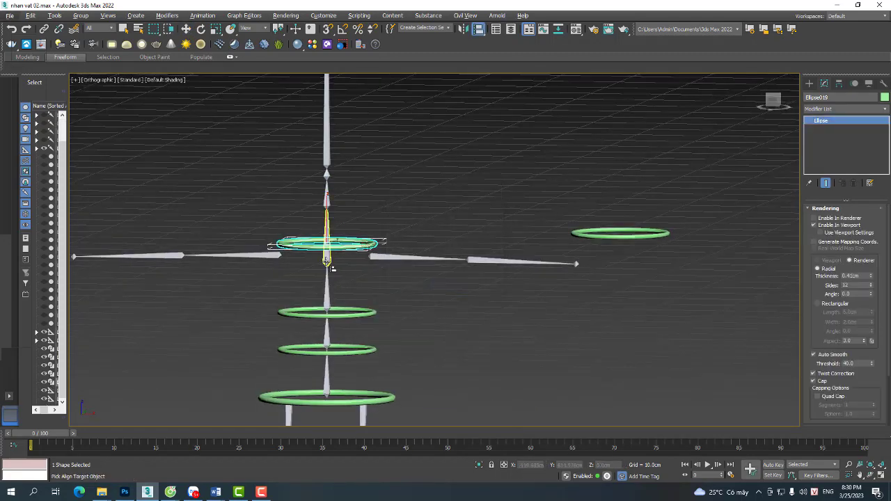
left_click(326, 262)
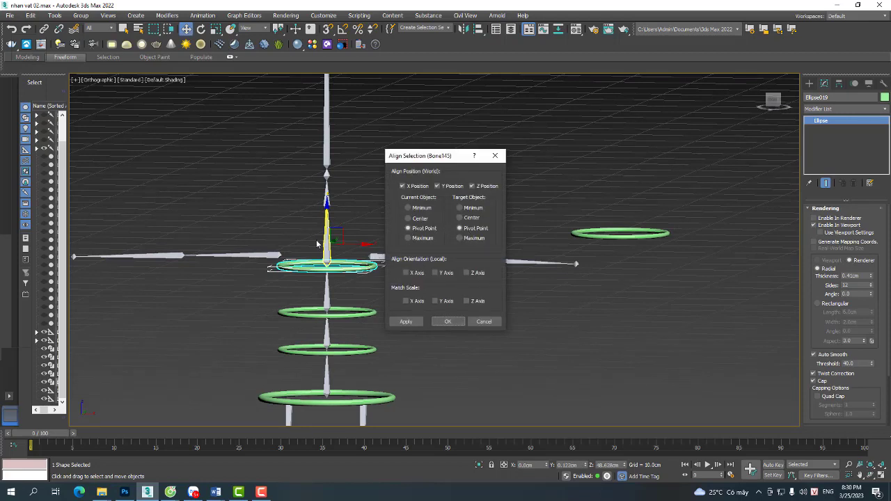
left_click(446, 321)
Try moving the fourth spine bone upward to check which bones follow, then cancel the move.
left_click(335, 232)
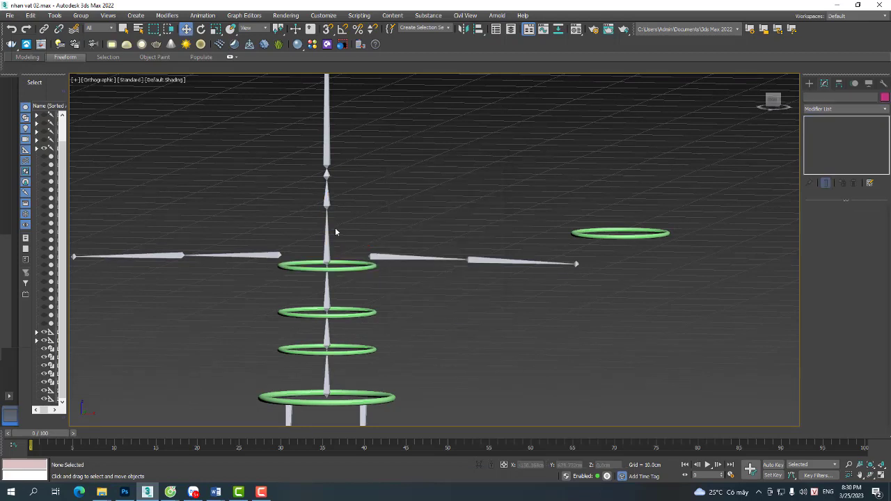
left_click(330, 243)
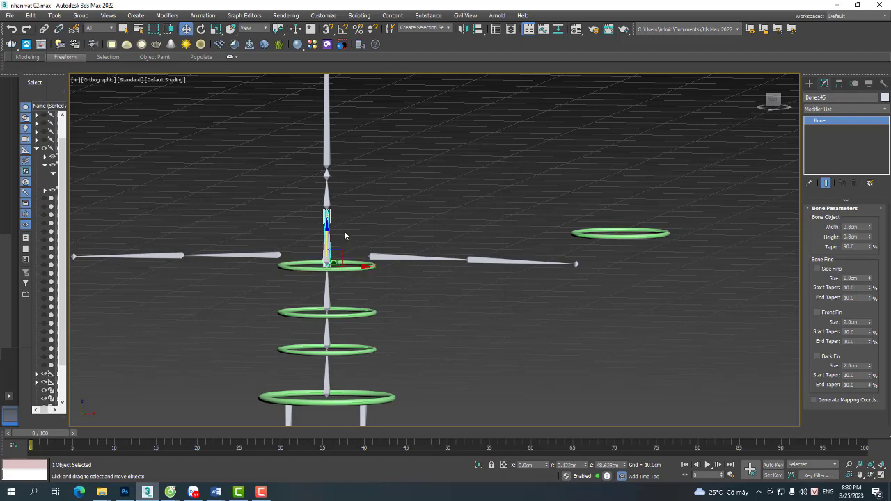
scroll(344, 250, "down", 2)
left_click_drag(332, 263, 337, 221)
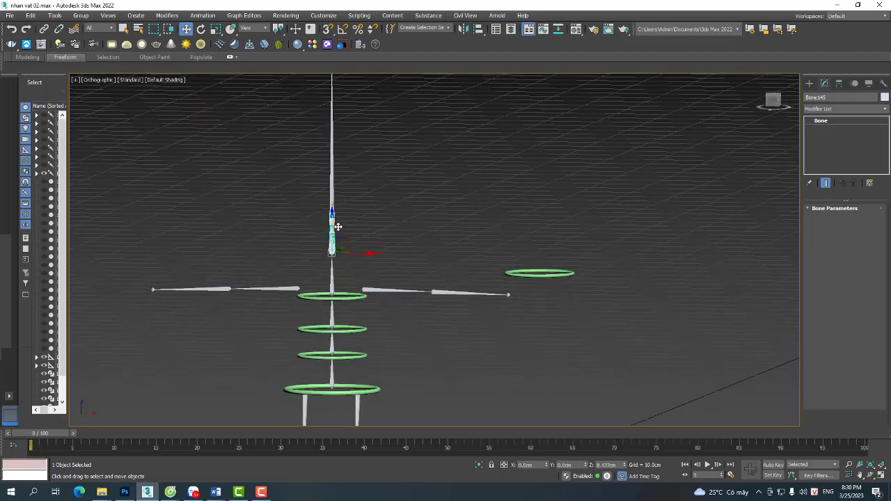
left_click(485, 284)
Copy the fourth spine ring upward and align the copy to the fifth spine bone's pivot point.
scroll(343, 307, "up", 4)
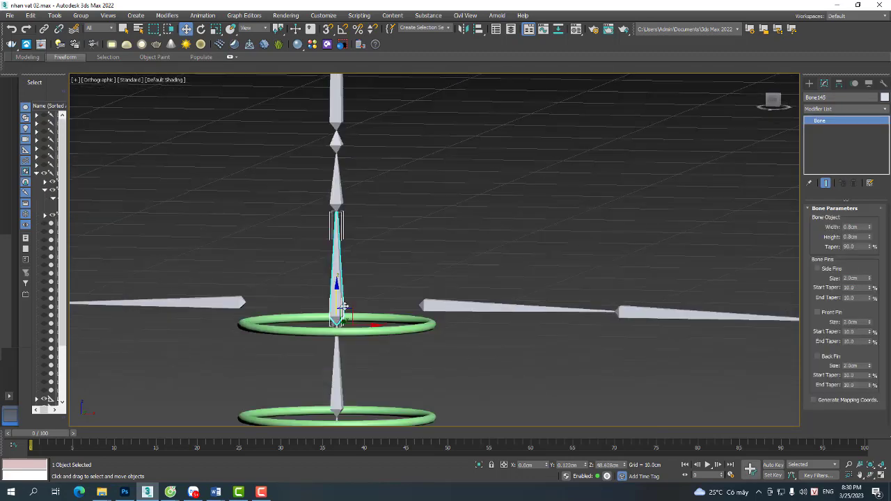
left_click(343, 323)
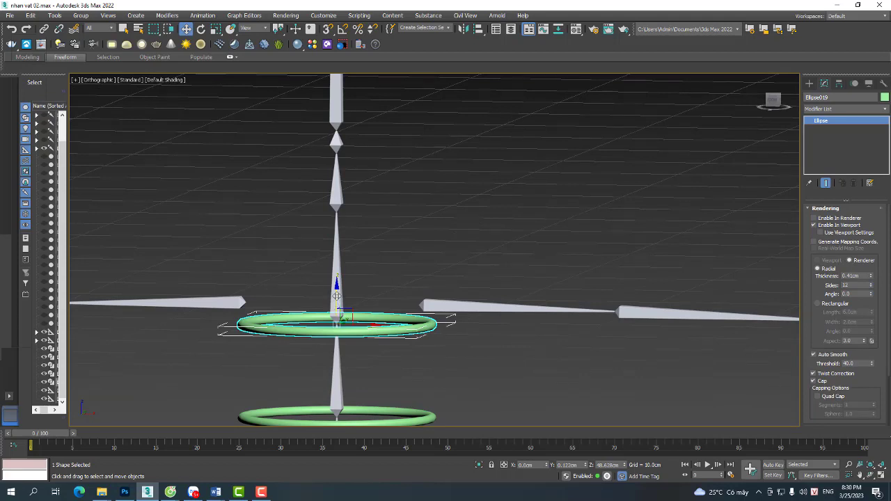
left_click_drag(337, 296, 336, 99, "shift")
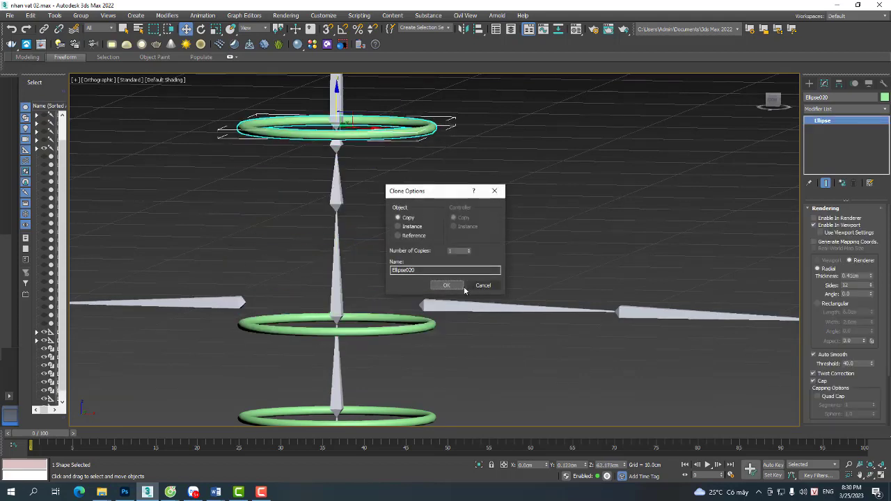
left_click(452, 288)
key("alt+a")
left_click(341, 198)
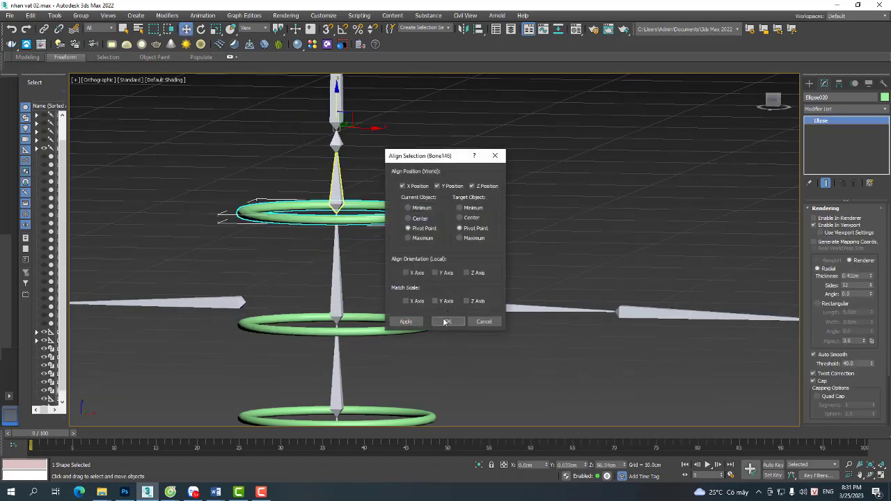
left_click(446, 320)
Copy the fifth spine ring upward and align the copy to the pivot point of the long head bone.
middle_click_drag(364, 190, 367, 316)
right_click(387, 260)
left_click(401, 270)
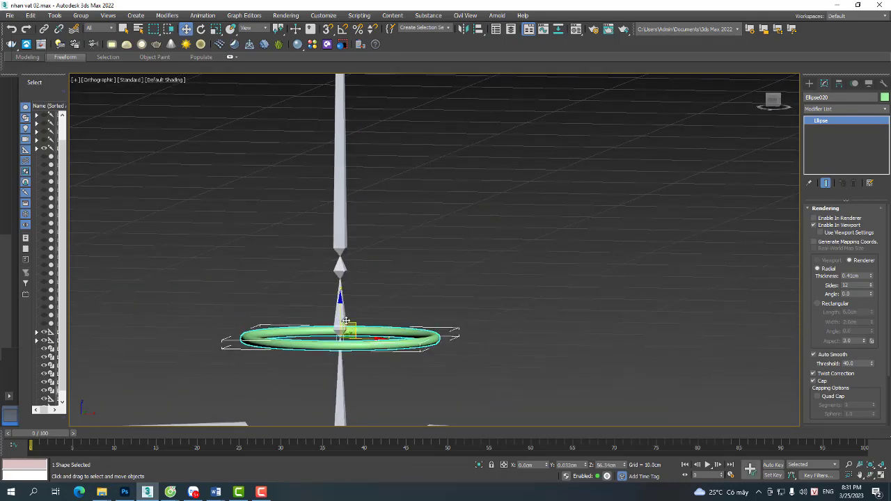
left_click_drag(340, 319, 340, 231, "shift")
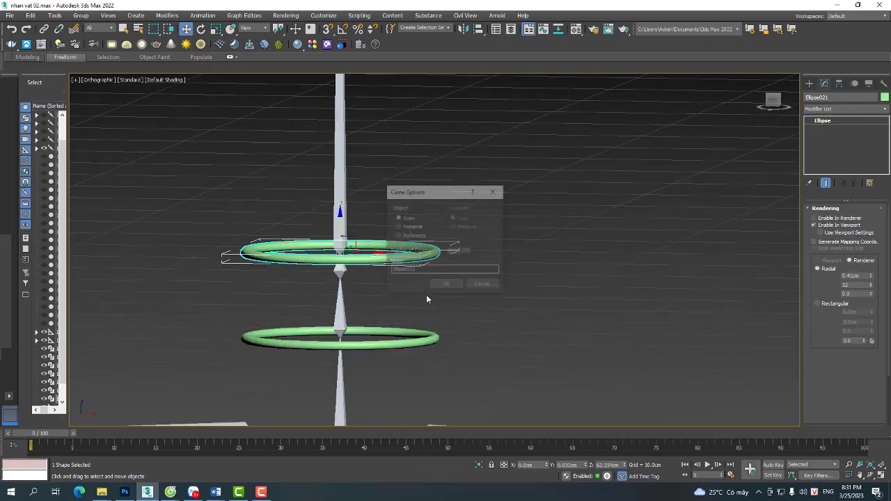
left_click(454, 286)
key("alt+a")
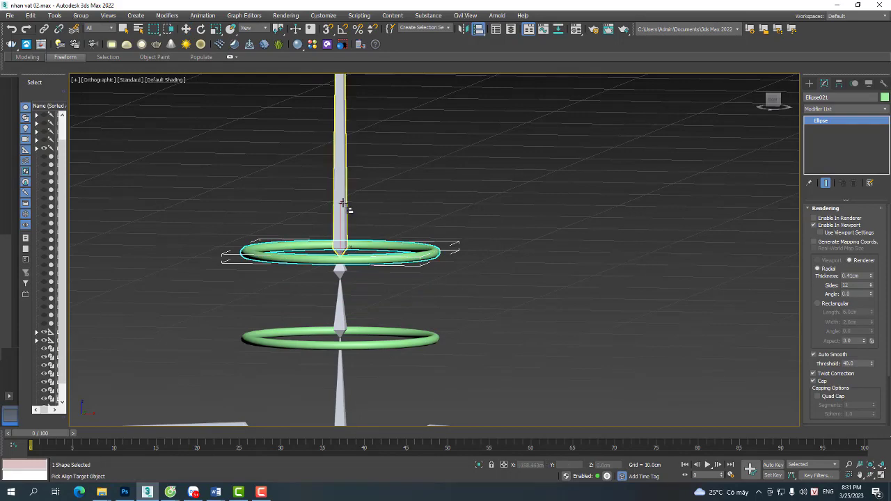
left_click(342, 199)
left_click(447, 319)
Copy the spare ring beside the body downward and align the copy to the pivot point of the +X foot's IK chain.
scroll(376, 243, "down", 6)
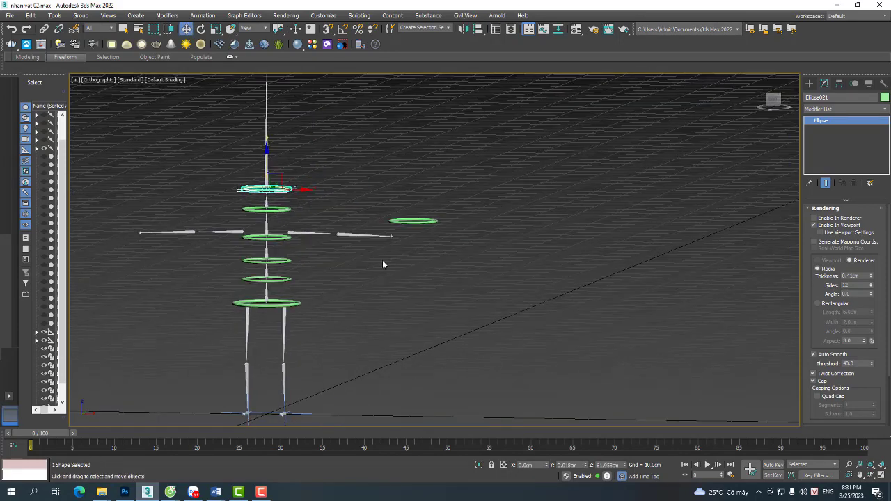
left_click(383, 260)
left_click(420, 221)
middle_click_drag(389, 322, 453, 195)
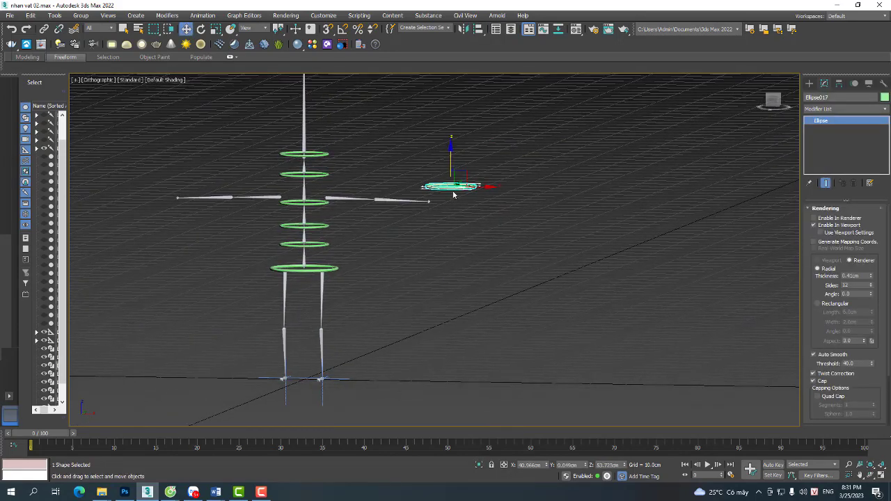
left_click_drag(449, 160, 451, 282, "shift")
left_click(454, 287)
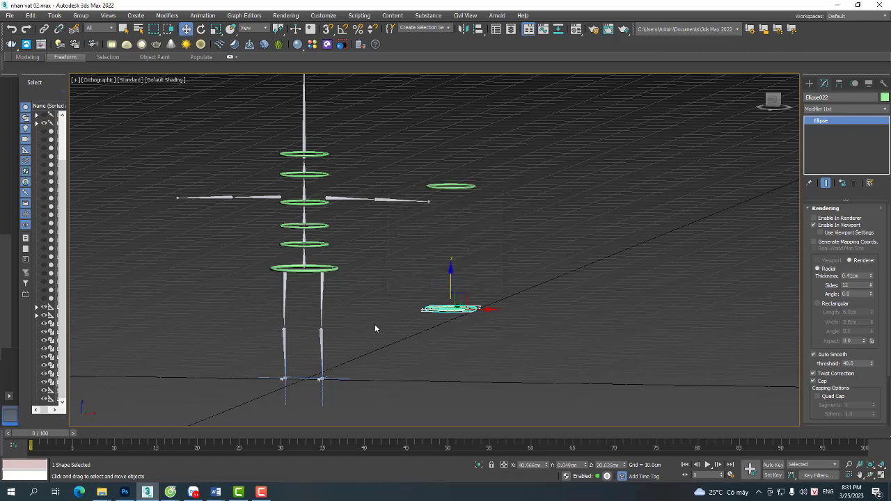
scroll(407, 370, "up", 4)
key("alt+a")
left_click(333, 394)
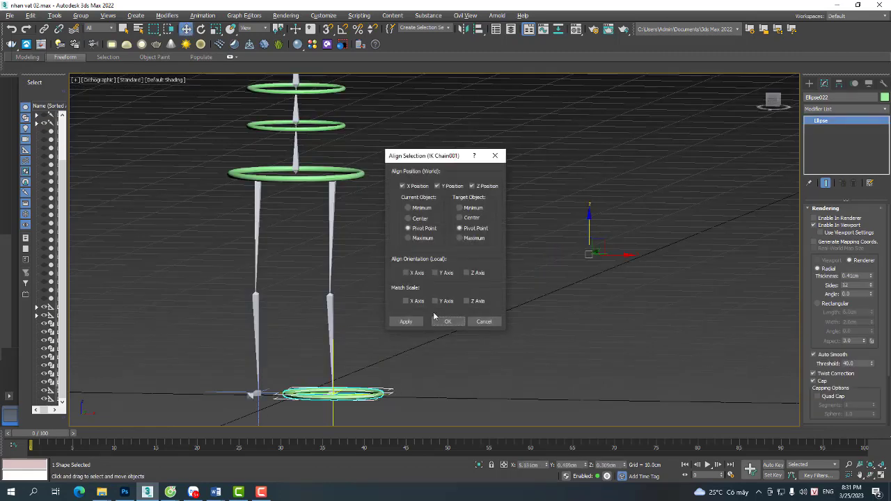
left_click(448, 322)
Align the original spare ring to the pivot point of the -X foot's IK chain.
scroll(460, 350, "down", 3)
left_click(519, 182)
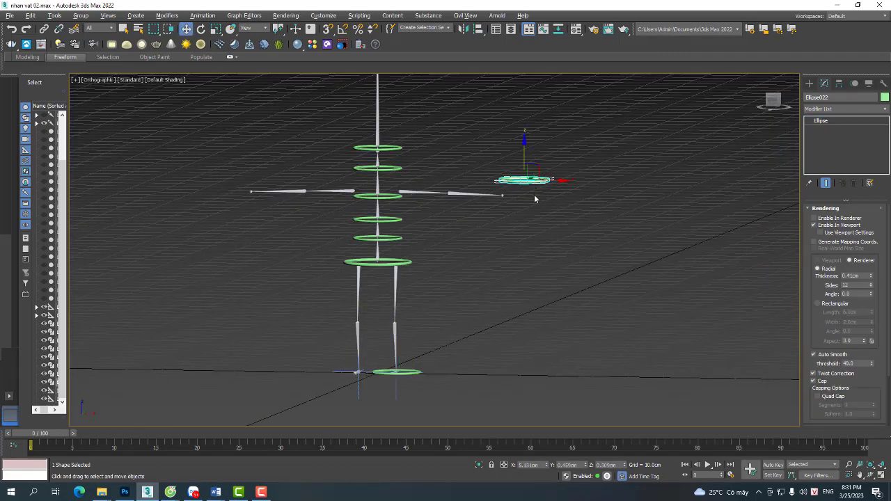
left_click(478, 30)
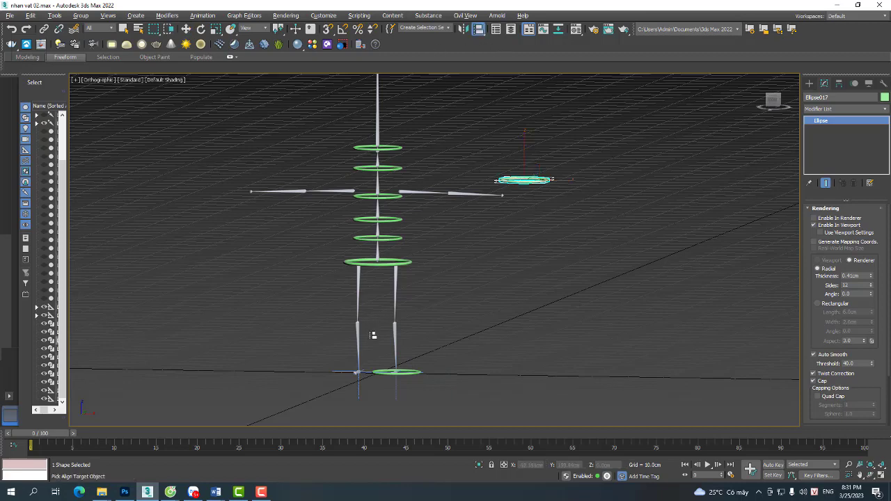
left_click(341, 371)
left_click(449, 321)
middle_click_drag(397, 352, 384, 374, "alt")
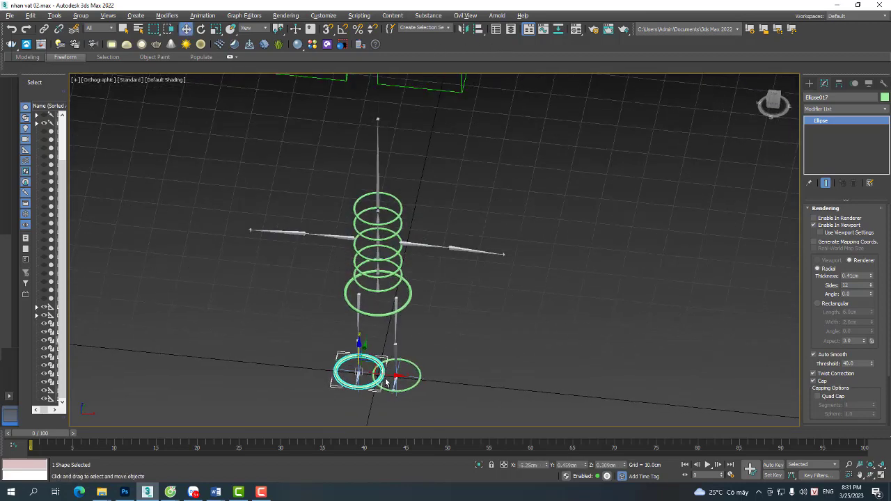
Scale the ring at the -X foot down uniformly so it is narrower than the spacing between the feet.
scroll(383, 374, "up", 4)
right_click(351, 363)
left_click_drag(342, 371, 356, 415)
left_click(378, 354)
key("Delete")
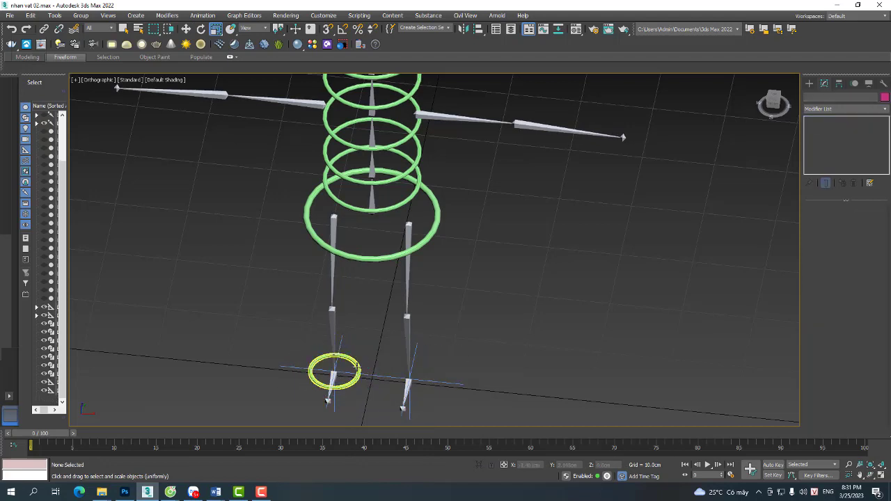
key("ctrl+z")
Move the full-size ring away from the +X foot along the X axis, well clear of the legs.
key("w")
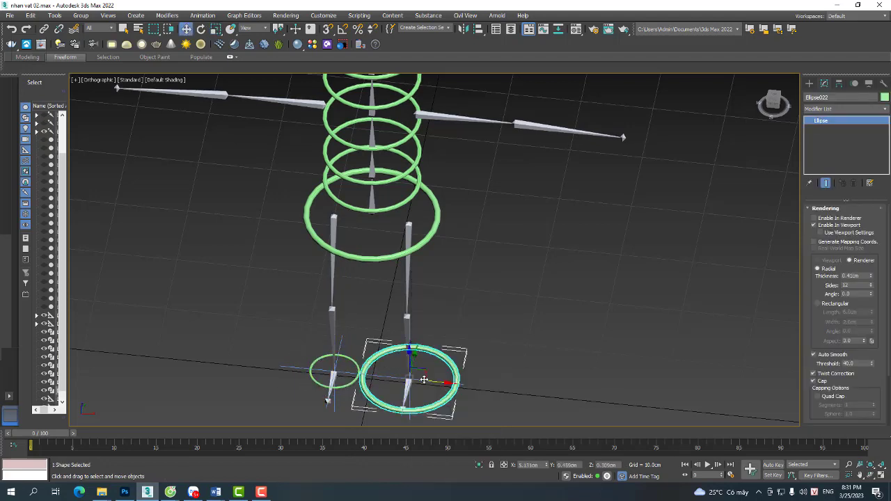
left_click_drag(432, 378, 609, 375)
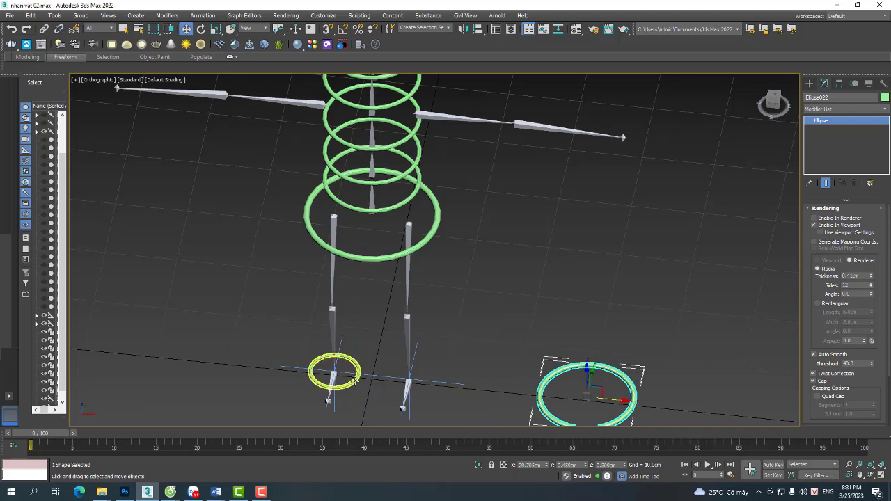
Copy the small foot ring and align the copy to the pivot point of the +X foot's IK chain.
left_click(355, 379)
left_click_drag(369, 376, 282, 365, "shift")
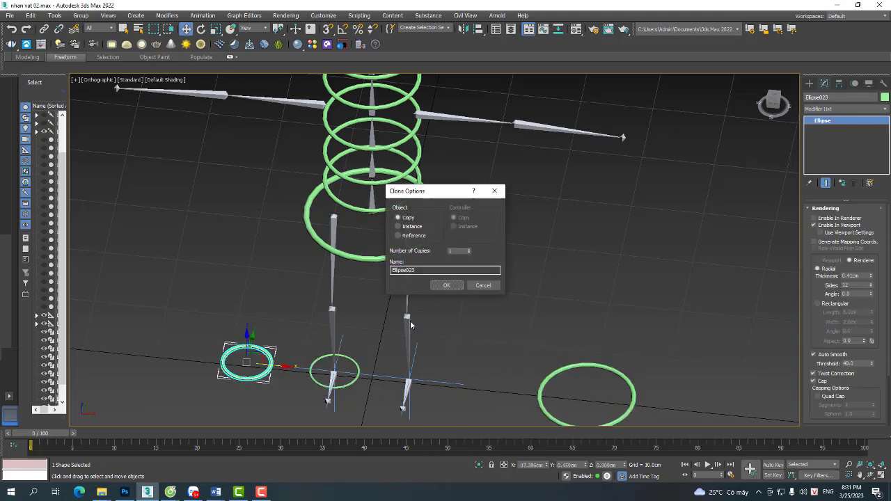
left_click(449, 286)
left_click(479, 30)
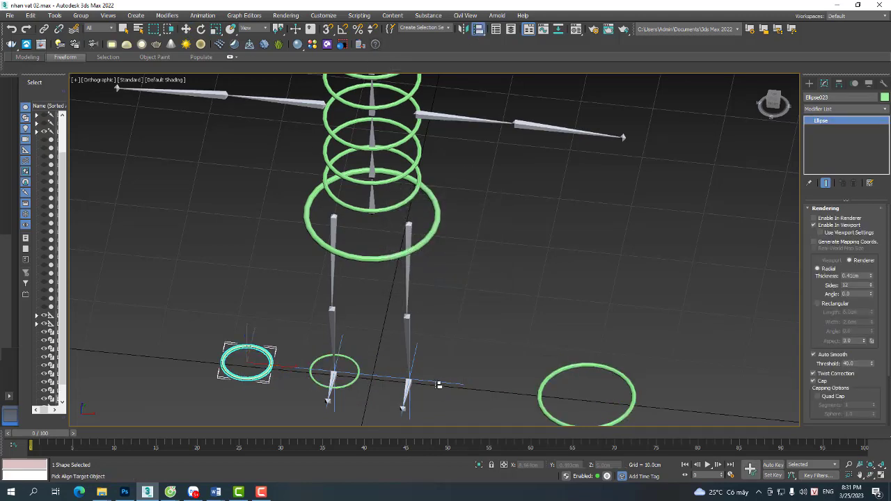
left_click(444, 388)
left_click(447, 324)
scroll(391, 391, "up", 3)
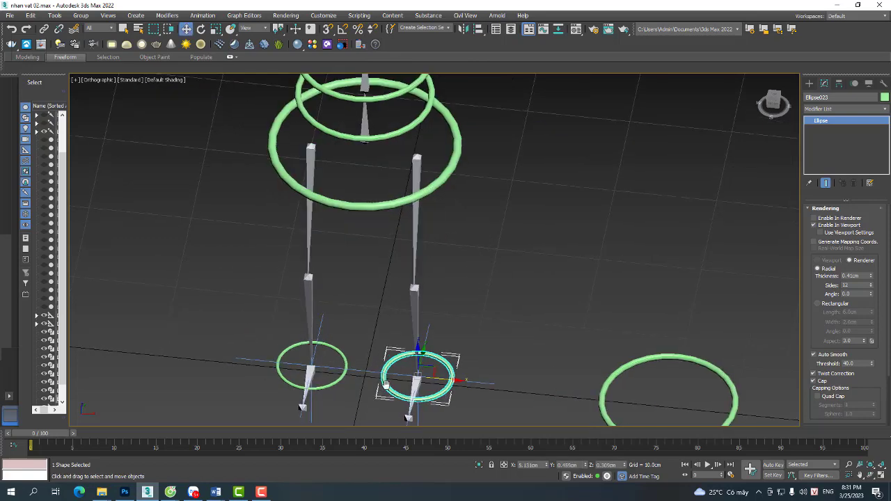
Select both small foot rings and copy them straight up to just below the knees in the Front view.
scroll(390, 370, "down", 4)
middle_click_drag(381, 398, 395, 321, "alt")
left_click(380, 412, "ctrl")
key("f")
scroll(493, 271, "up", 15)
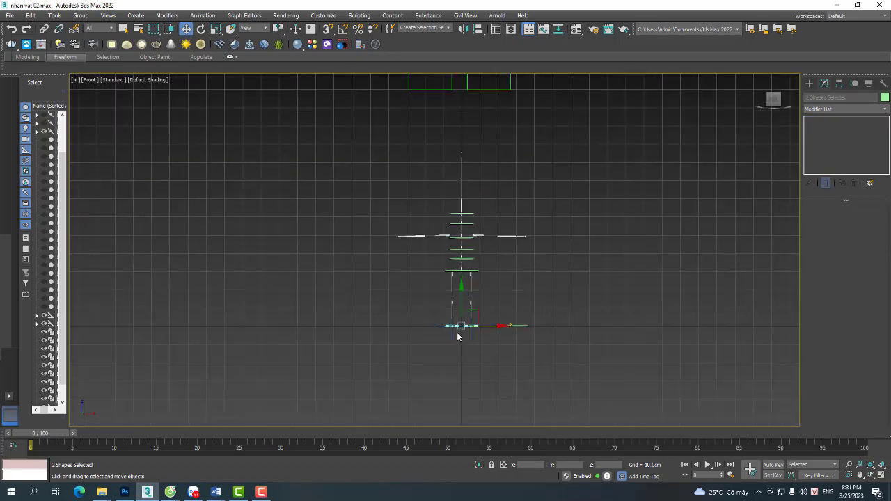
left_click_drag(466, 323, 460, 309)
left_click_drag(464, 273, 463, 282, "shift")
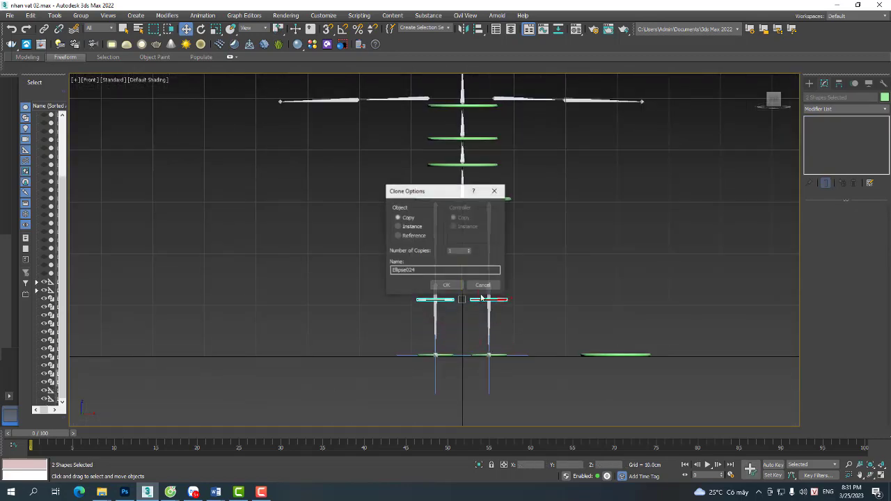
left_click(447, 285)
Align the copied ring on the +X leg to the pivot point of that leg's shin bone at the knee.
left_click(418, 129)
left_click(478, 33)
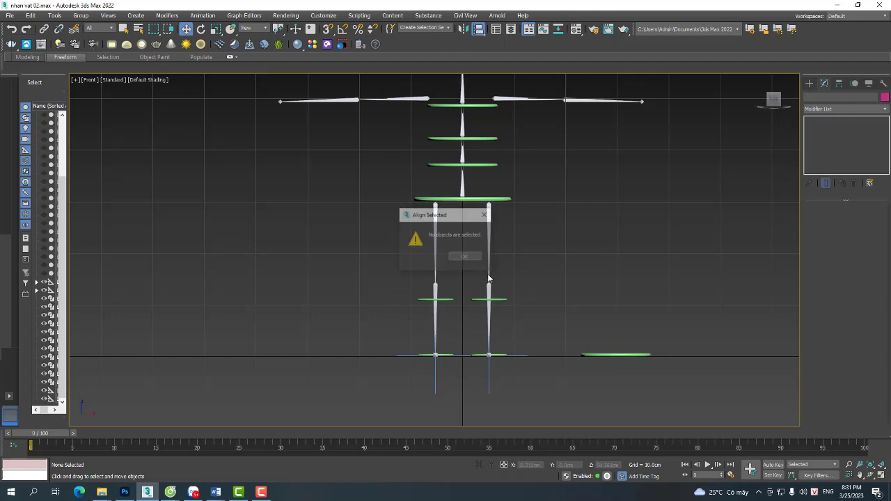
left_click(474, 261)
scroll(505, 309, "up", 5)
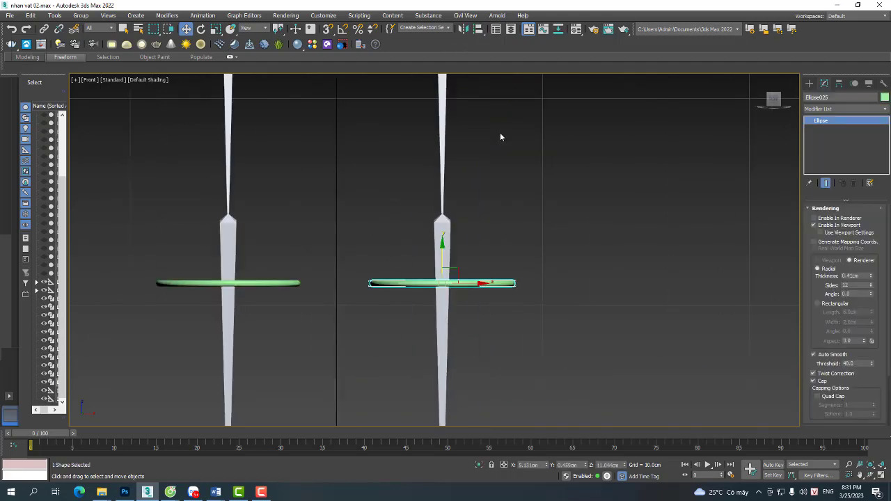
left_click(484, 32)
left_click(441, 259)
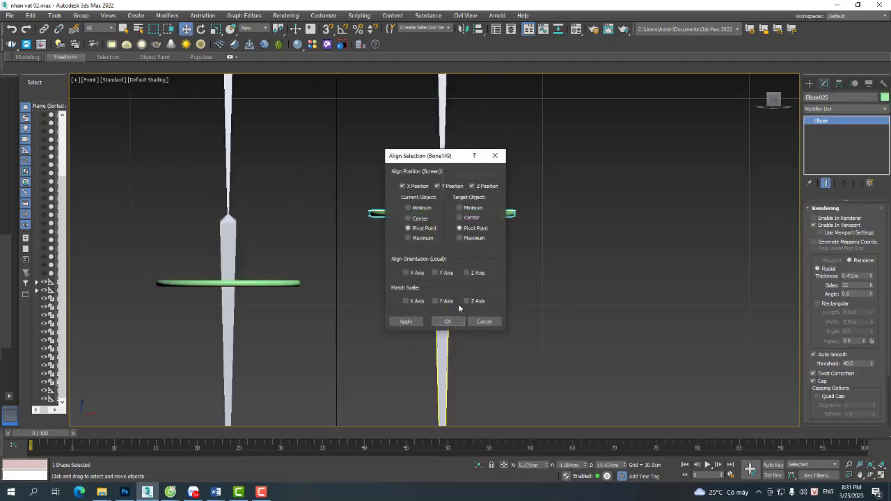
key("Return")
Align the copied ring on the -X leg to the pivot point of that leg's shin bone at the knee.
left_click_drag(322, 314, 277, 244)
key("alt+a")
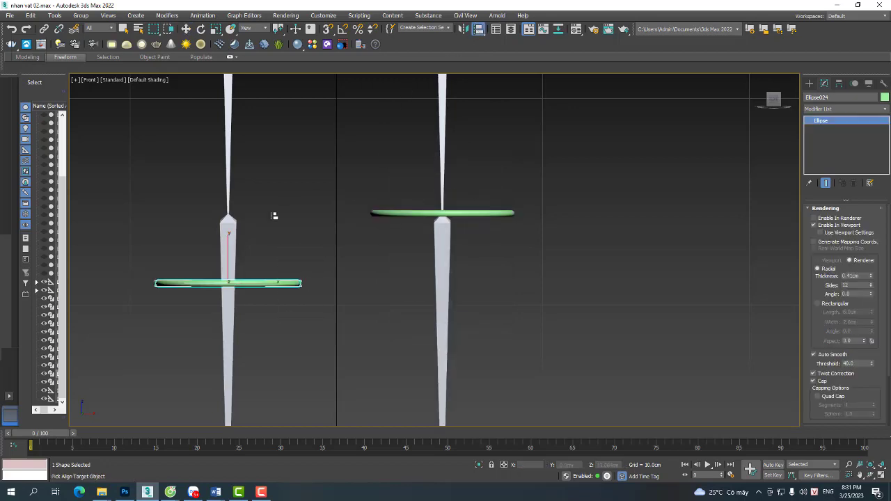
left_click(441, 279)
left_click(441, 321)
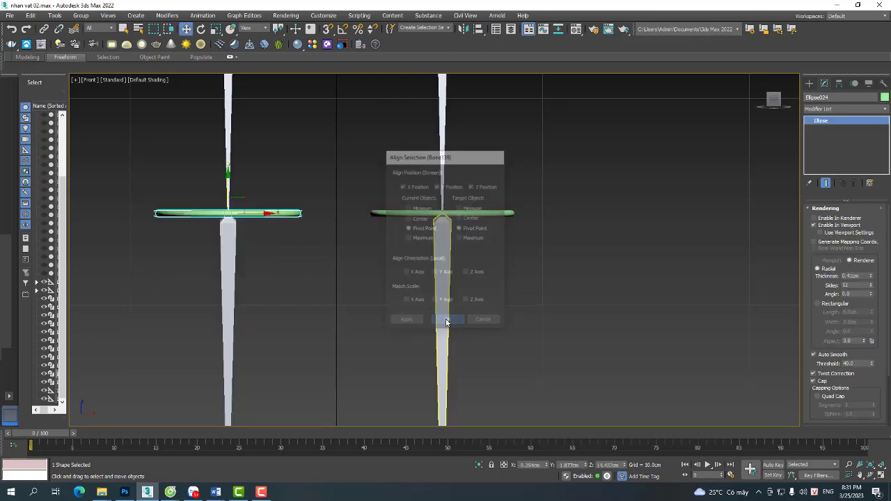
right_click(375, 217)
left_click(395, 224)
Copy the spare full-size ring upward beside the body and rotate the copy 90 degrees to stand vertically.
scroll(369, 218, "down", 5)
middle_click_drag(345, 147, 370, 307)
middle_click_drag(490, 411, 431, 327)
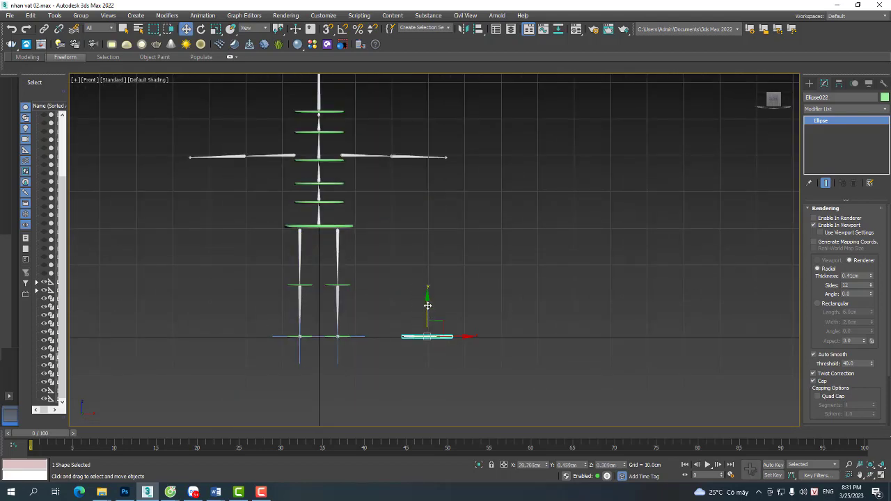
left_click_drag(428, 305, 416, 107, "shift")
left_click(446, 285)
key("e")
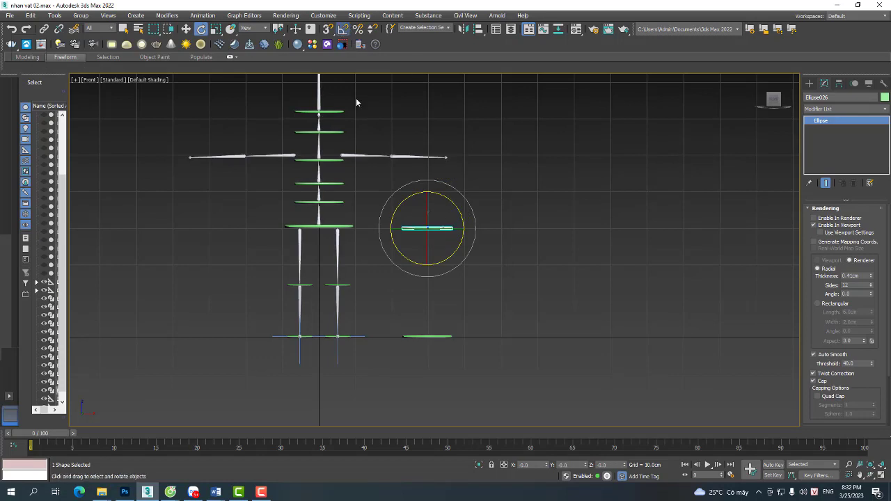
left_click_drag(444, 200, 465, 229)
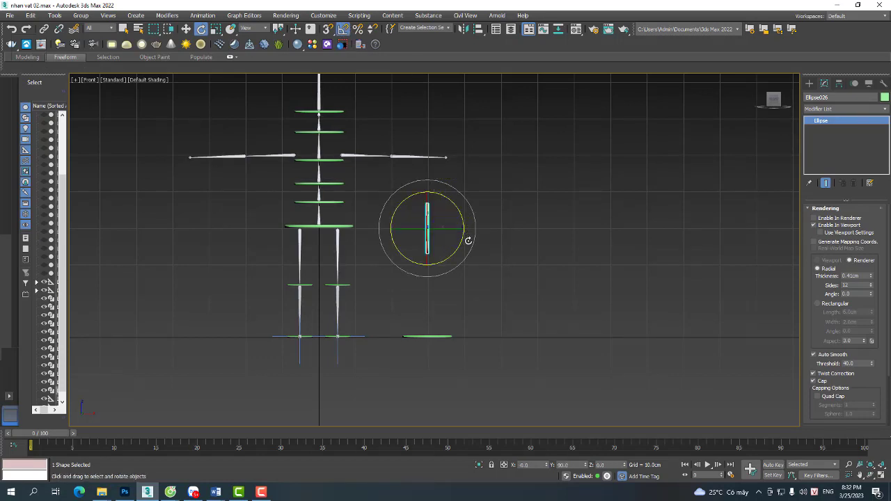
Align the vertical ring to the pivot point of the end bone at the tip of the +X arm.
key("alt+a")
scroll(421, 275, "up", 4)
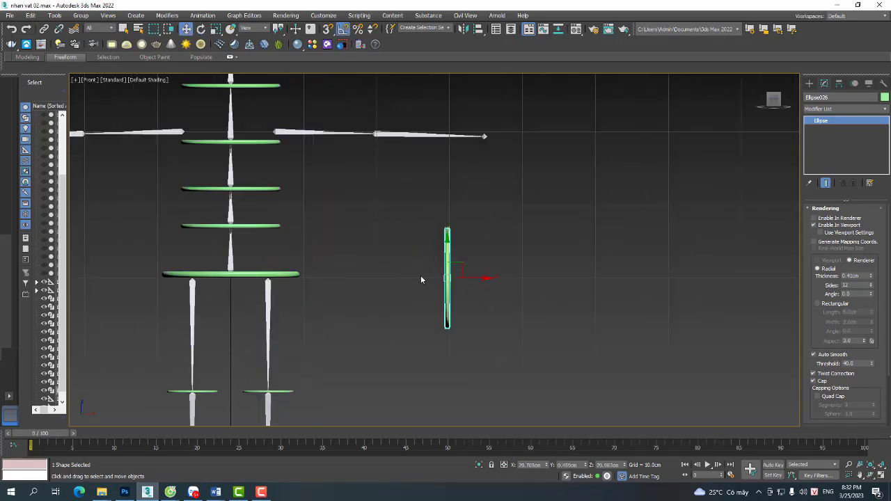
left_click(484, 138)
left_click(443, 321)
Copy the vertical wrist ring across the body and align the copy to the pivot point of the -X arm's end bone.
scroll(515, 233, "down", 2)
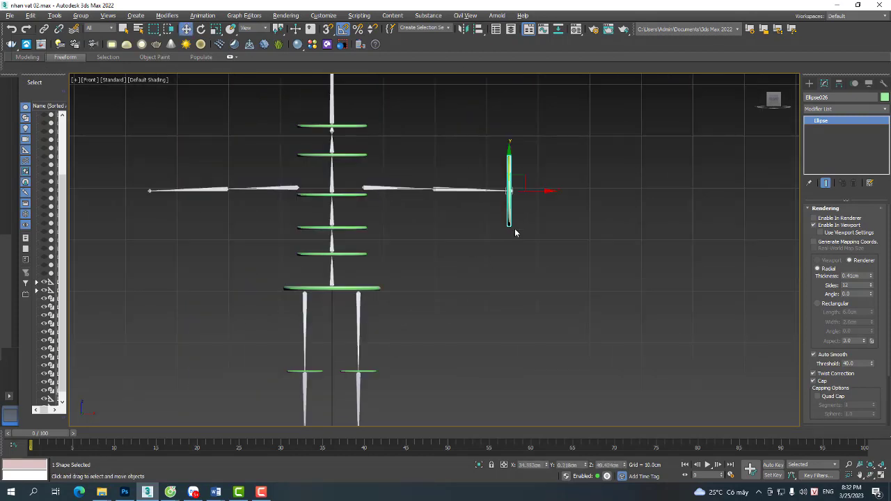
left_click_drag(539, 189, 133, 190, "shift")
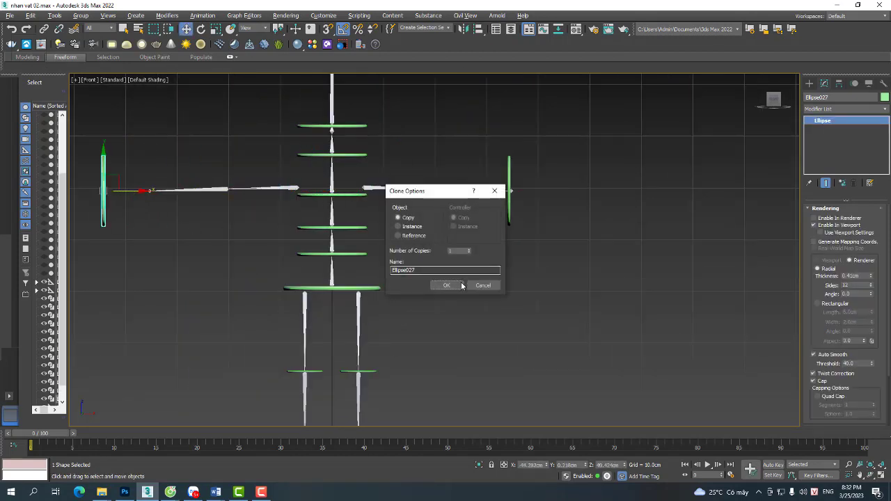
left_click(446, 284)
key("alt+a")
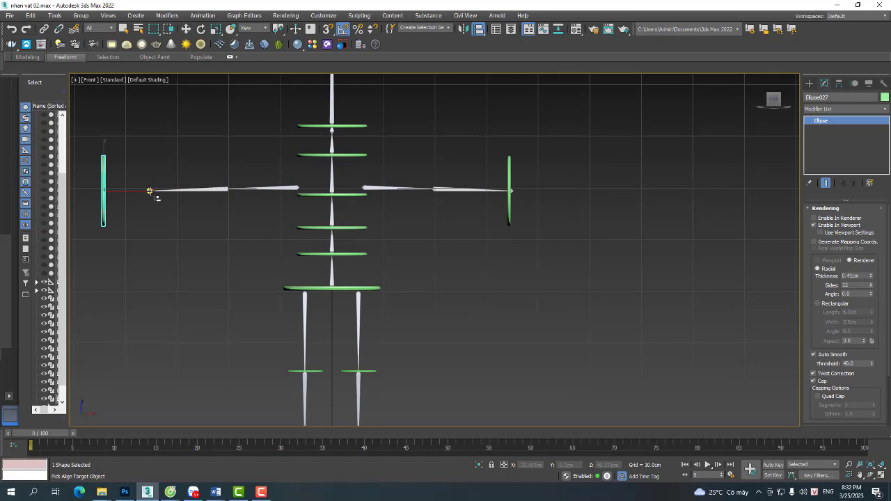
left_click(149, 191)
left_click(444, 321)
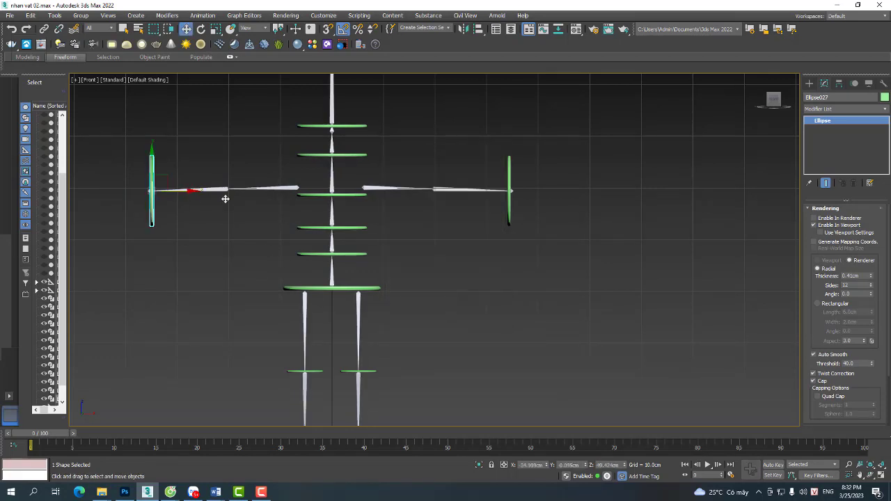
Copy the wrist ring on the -X arm inward and align the copy to the pivot point of that arm's forearm bone.
left_click_drag(174, 190, 328, 208, "shift")
left_click(446, 284)
key("alt+a")
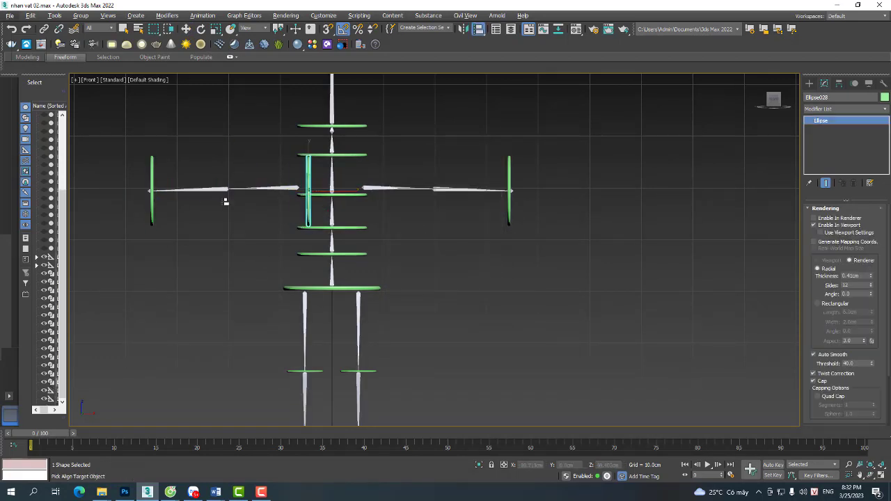
left_click(222, 191)
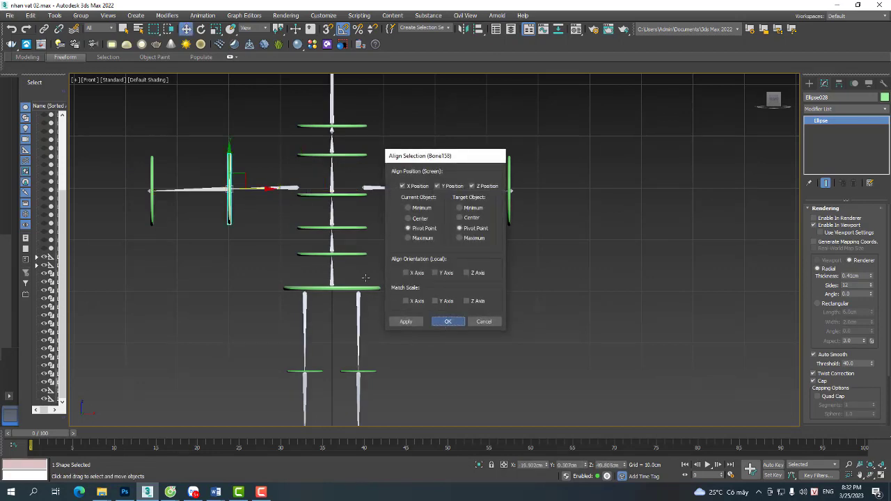
left_click(446, 321)
Copy the -X elbow ring across the body and align the copy to the pivot point of the +X arm's forearm bone.
left_click_drag(453, 202, 696, 225, "shift")
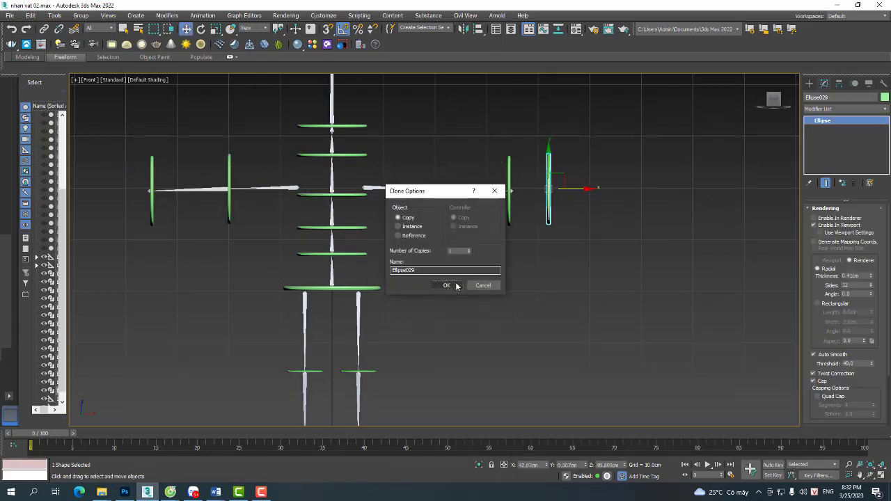
left_click(446, 284)
key("alt+a")
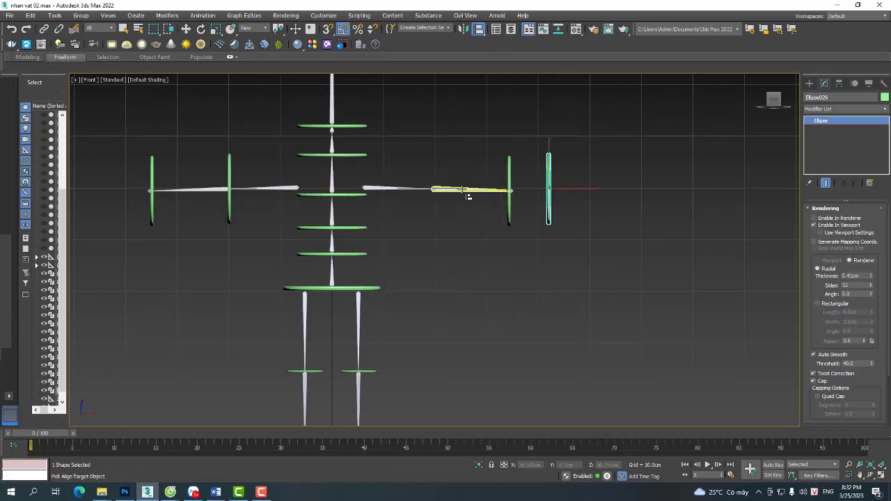
left_click(464, 190)
key("Return")
Copy the +X elbow ring inward and align the copy to the pivot point of the +X upper arm bone.
scroll(425, 200, "up", 5)
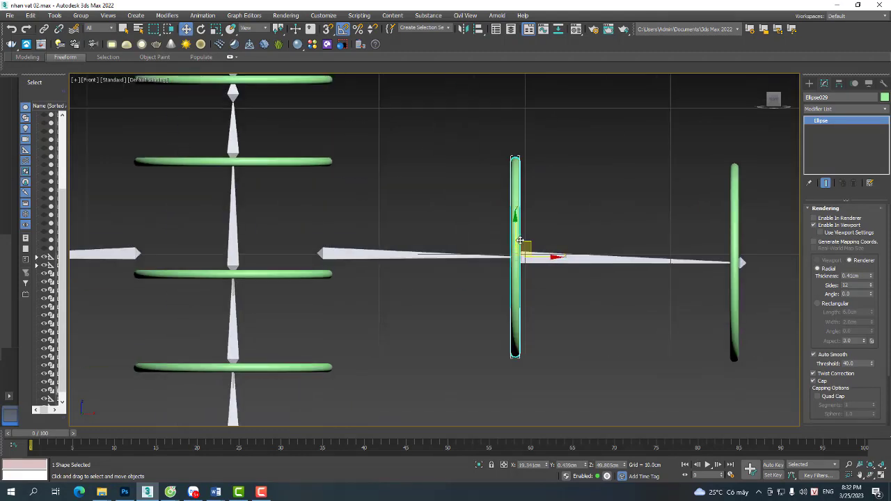
left_click_drag(538, 256, 377, 256, "shift")
left_click(443, 285)
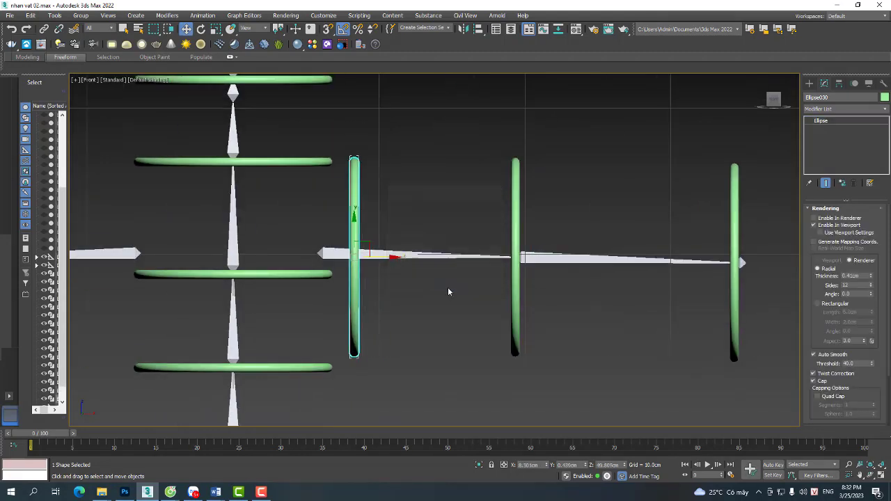
key("alt+a")
left_click(324, 253)
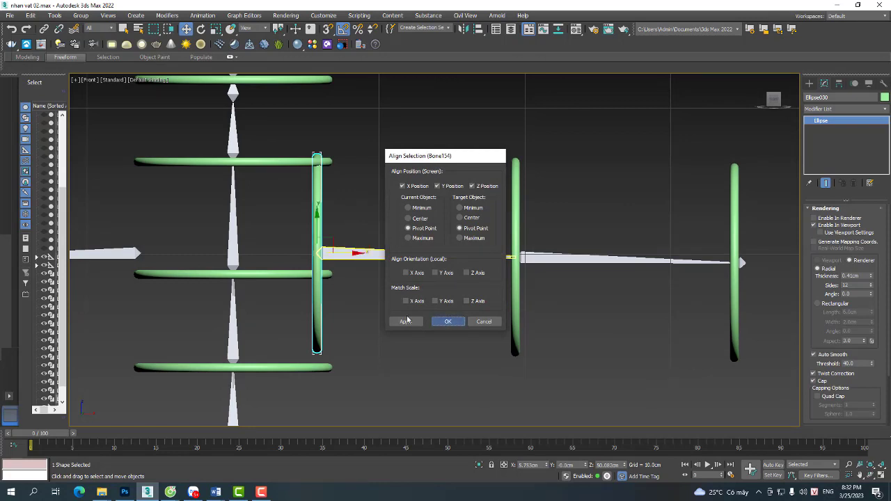
key("Return")
Try to scale the ring at the +X shoulder down uniformly.
scroll(317, 245, "down", 2)
right_click(330, 255)
left_click(358, 272)
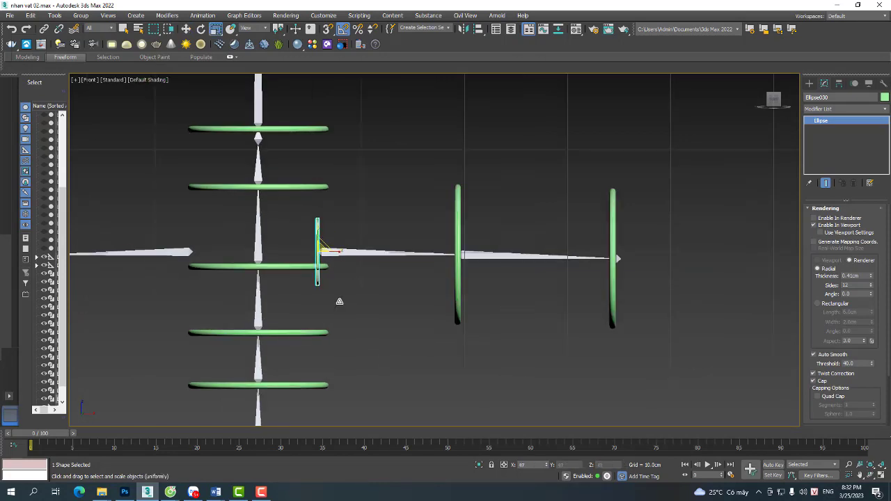
right_click(329, 255)
left_click(344, 267)
right_click(338, 253)
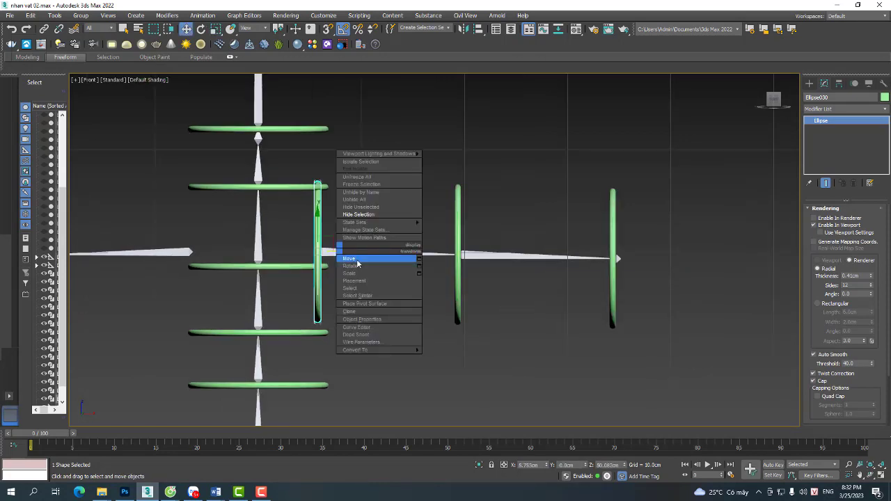
left_click(356, 261)
Copy the +X shoulder ring across the body and align the copy to the pivot point of the -X upper arm bone.
middle_click_drag(330, 254, 465, 276)
left_click_drag(471, 272, 320, 273, "shift")
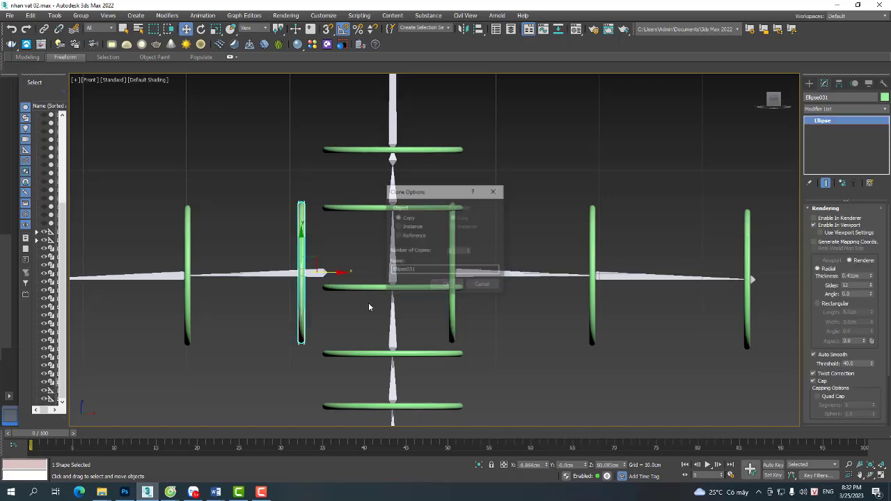
left_click(456, 286)
key("alt+a")
left_click(333, 278)
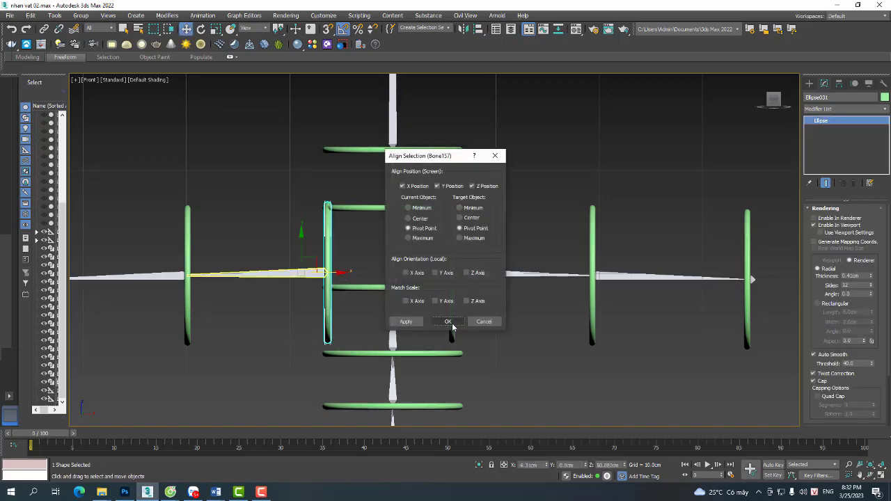
left_click(452, 323)
Delete the spare ring lying on the ground beside the feet.
scroll(404, 265, "down", 2)
key("p")
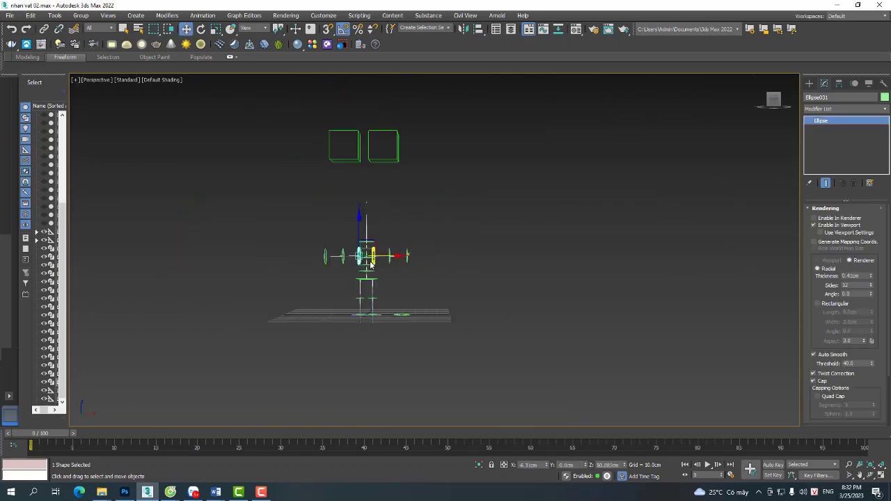
middle_click_drag(404, 262, 427, 325, "alt")
left_click_drag(427, 325, 432, 323)
scroll(438, 313, "up", 4)
middle_click_drag(459, 318, 521, 318)
key("Delete")
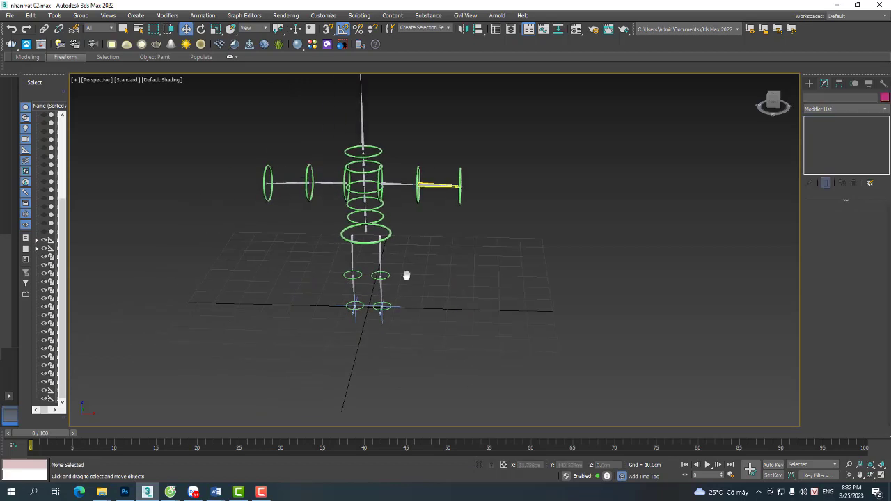
Hide the two box-shaped helpers above the skeleton and clear the selection.
scroll(406, 275, "down", 2)
middle_click_drag(406, 274, 385, 341)
left_click_drag(376, 222, 262, 245)
scroll(327, 214, "down", 4)
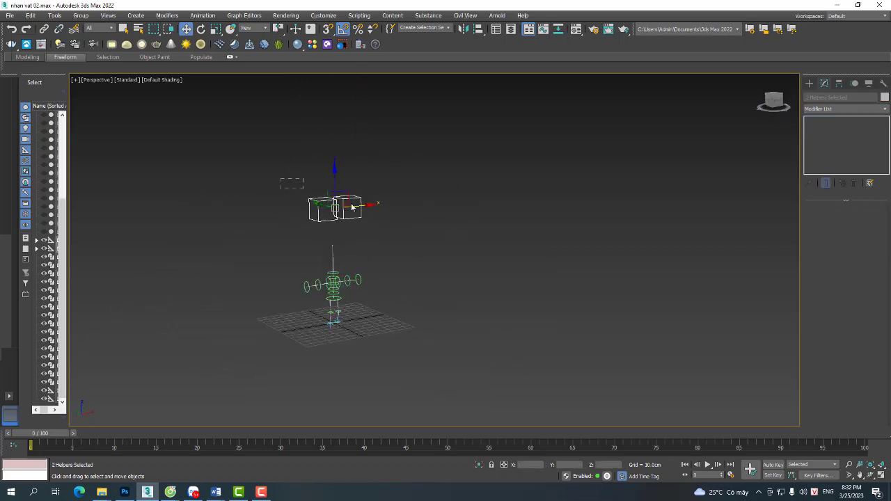
right_click(373, 210)
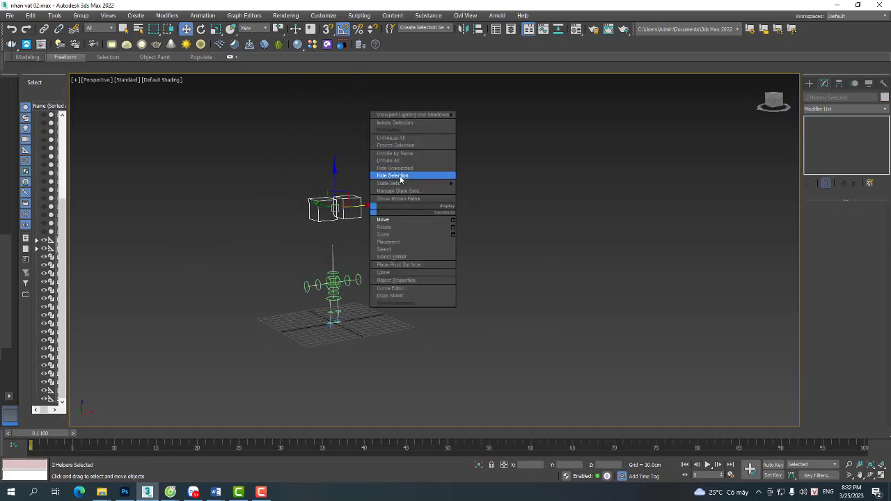
left_click(402, 176)
key("ctrl+a")
left_click(430, 268)
Link the +X leg's IK chain to the ring around that foot's ankle.
key("f")
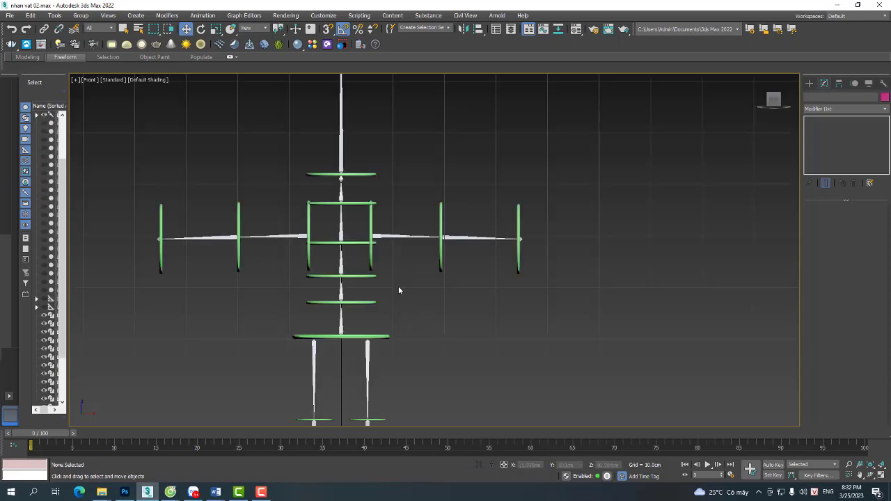
scroll(383, 256, "down", 3)
middle_click_drag(380, 320, 361, 272)
scroll(354, 323, "up", 3)
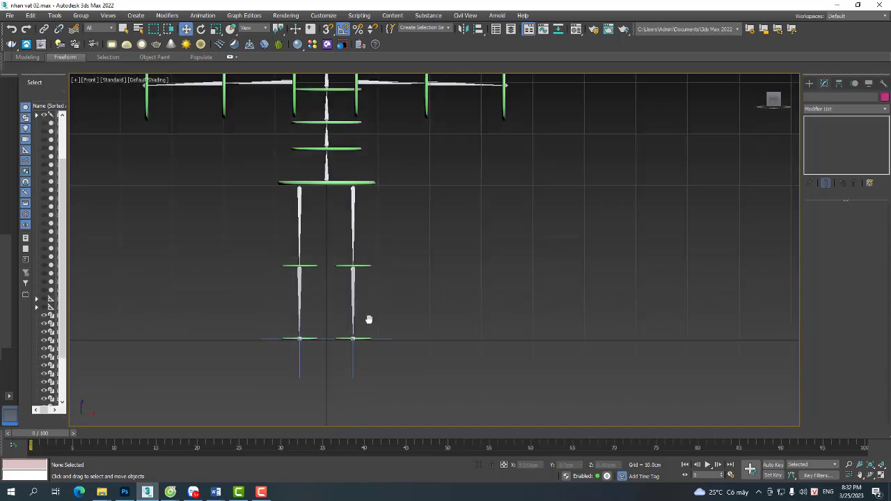
middle_click_drag(368, 318, 339, 337, "alt")
left_click(361, 315)
scroll(361, 315, "up", 3)
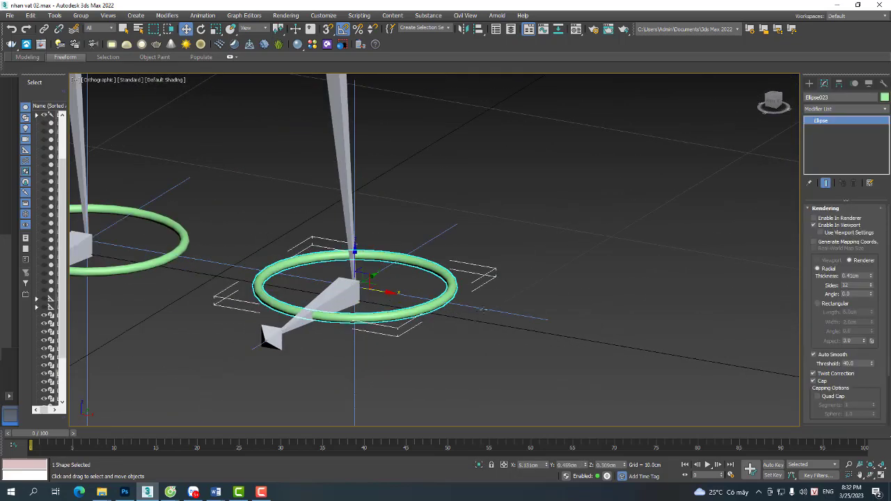
left_click(484, 309)
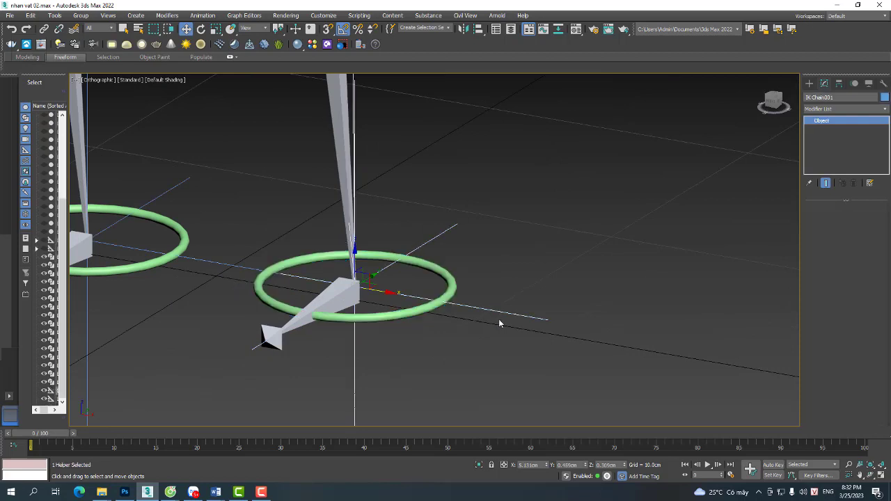
left_click(43, 29)
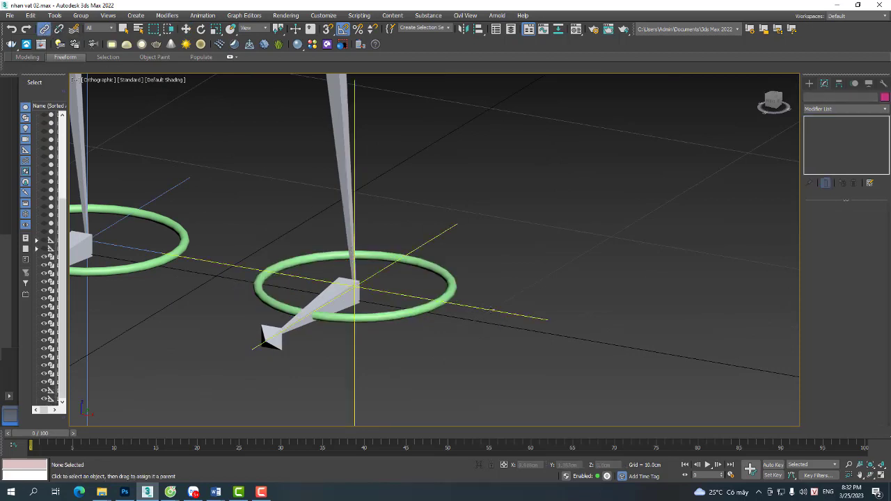
left_click_drag(488, 309, 454, 283)
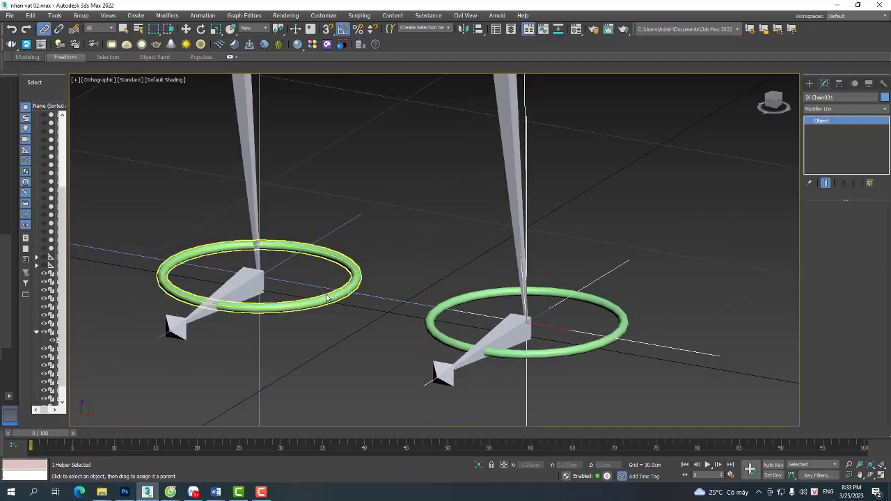
Link the -X leg's IK chain to the ring around that foot's ankle and return to the Move tool.
left_click_drag(348, 284, 357, 273)
right_click(587, 259)
left_click(591, 265)
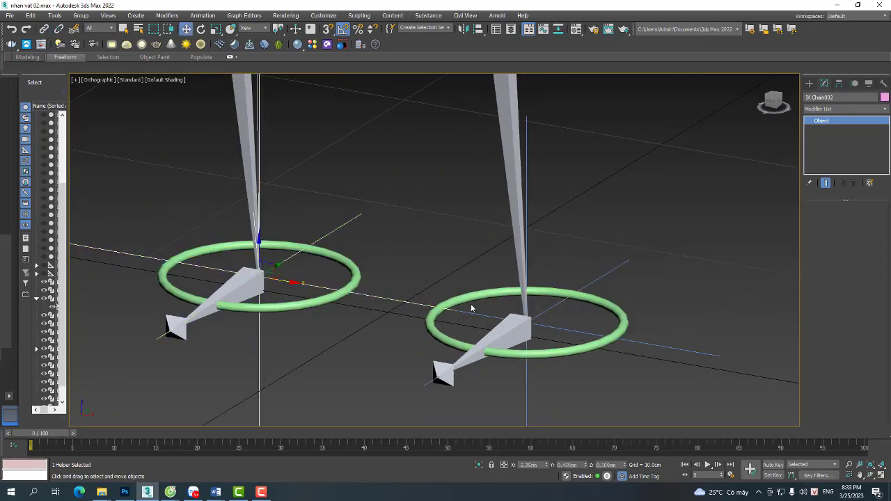
Test the linked leg IK by moving the two foot rings, then undo the movement.
left_click(456, 304)
scroll(348, 314, "down", 4)
middle_click_drag(344, 314, 426, 322, "alt")
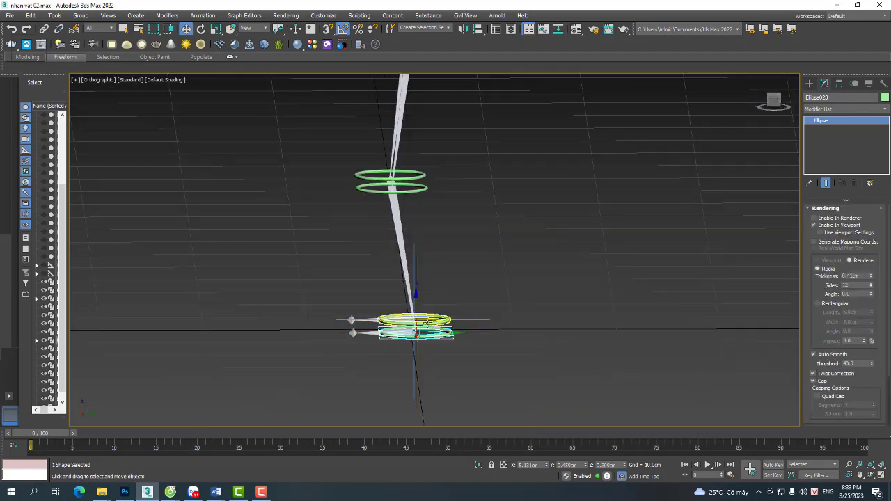
mouse_move(416, 315)
left_mouse_down()
mouse_move(325, 255)
mouse_move(372, 200)
mouse_move(358, 289)
mouse_move(274, 229)
mouse_move(300, 199)
mouse_move(310, 166)
mouse_move(423, 315)
left_mouse_up()
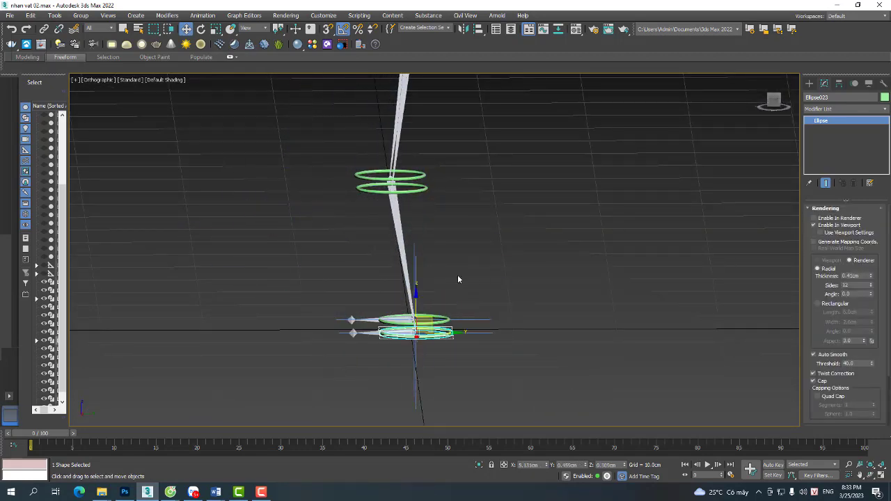
middle_click_drag(457, 275, 471, 332, "alt")
left_click(420, 298)
scroll(390, 341, "down", 3)
middle_click_drag(394, 340, 407, 299, "alt")
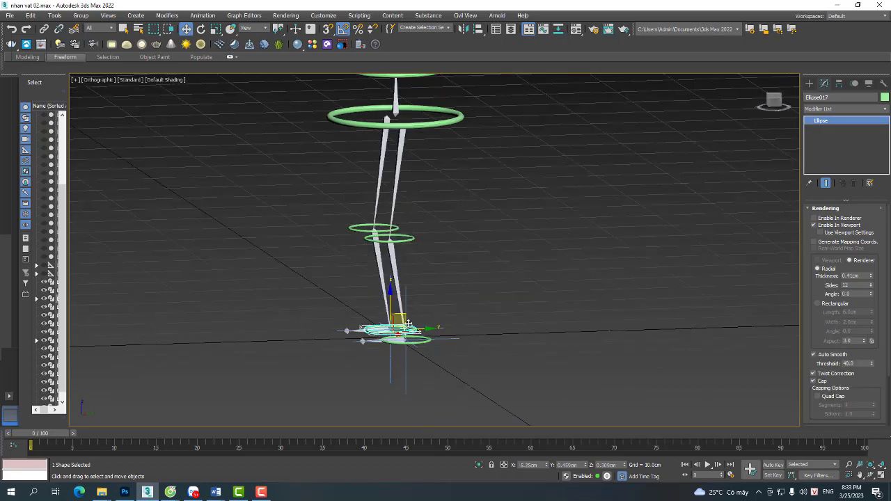
left_click_drag(401, 316, 309, 275)
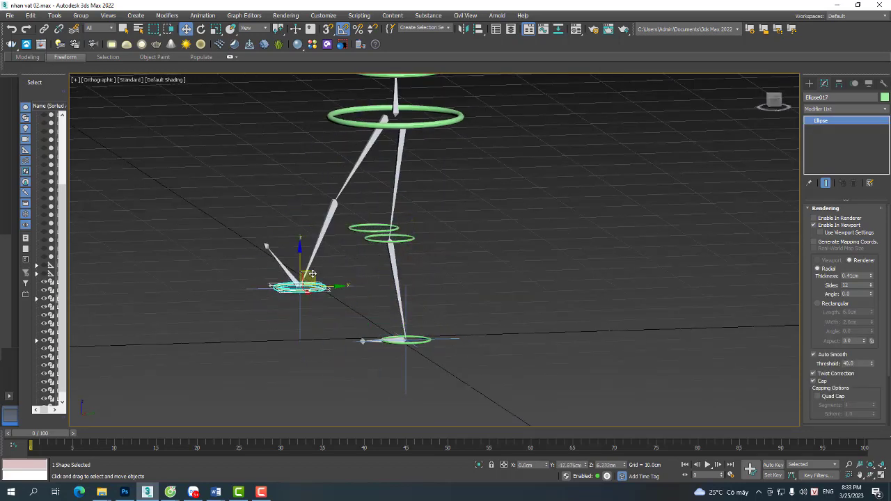
key("ctrl+z")
Delete the ring controllers at both knees.
middle_click_drag(455, 239, 496, 296, "alt")
left_click(411, 286)
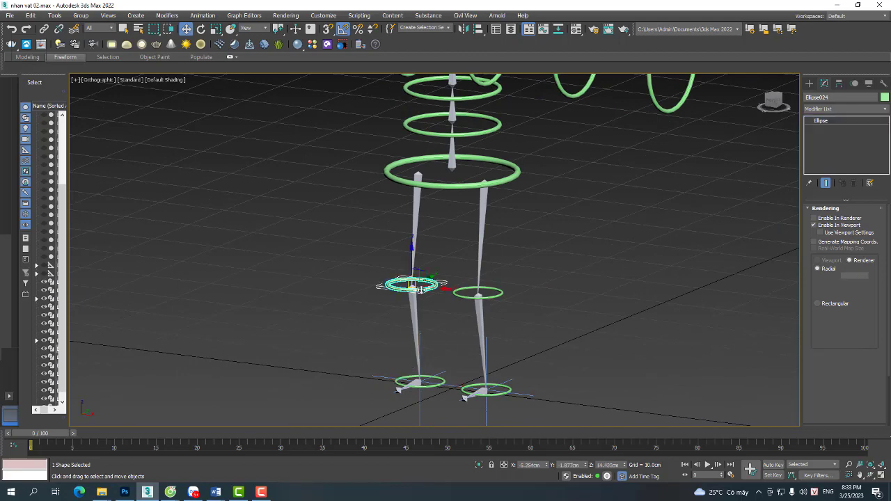
middle_click_drag(411, 286, 414, 286, "alt")
scroll(414, 287, "up", 5)
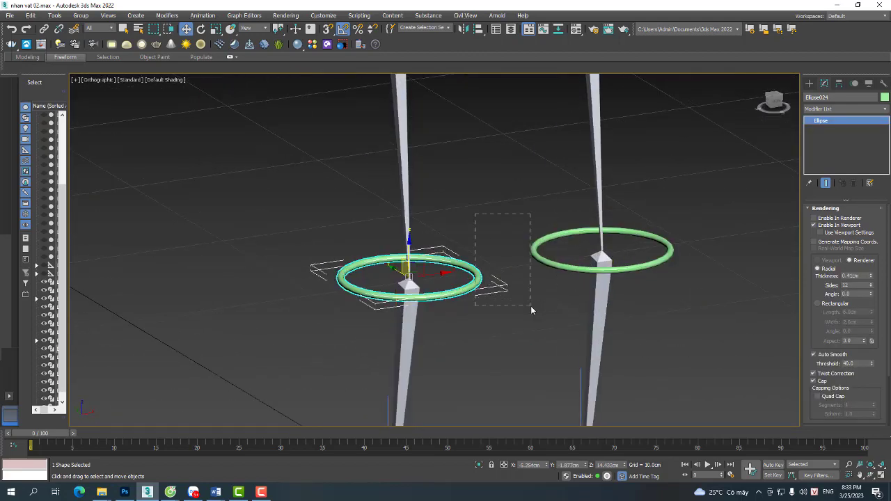
left_click_drag(531, 310, 532, 310)
key("Delete")
scroll(498, 274, "down", 3)
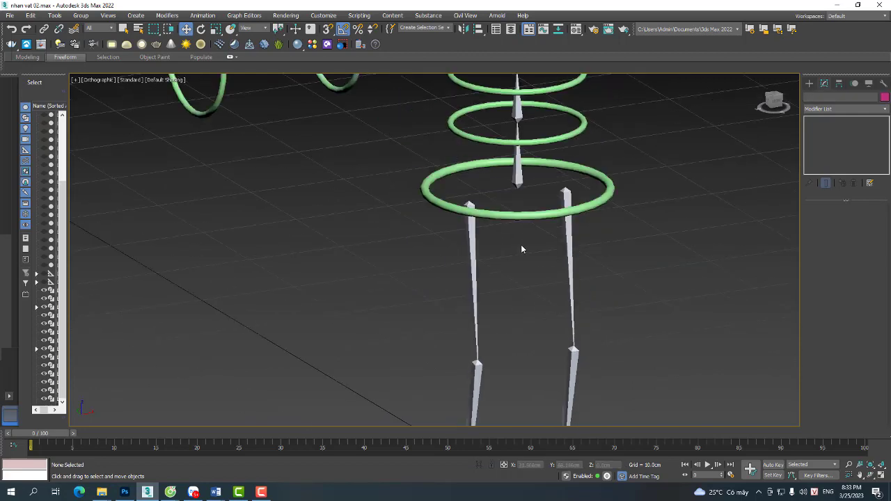
Link the lowest spine bone to the large pelvis ring.
left_click(545, 257)
left_click(560, 219)
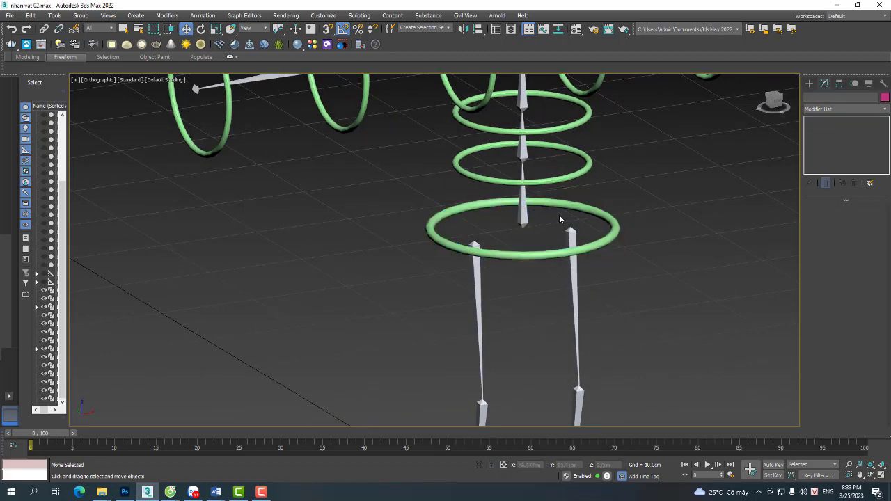
left_click(519, 224)
left_click(44, 29)
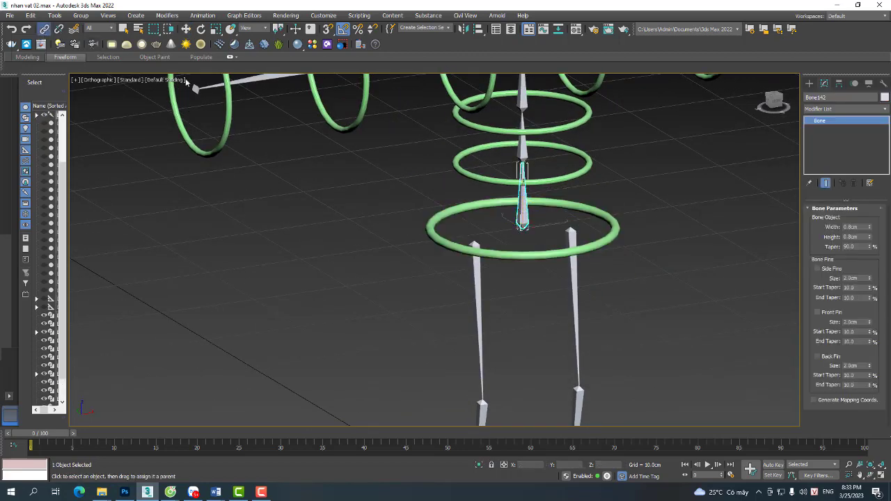
left_click_drag(524, 225, 439, 227)
Link each of the next three spine bones up the torso to the ring at its own base.
scroll(465, 262, "down", 3)
scroll(466, 262, "up", 4)
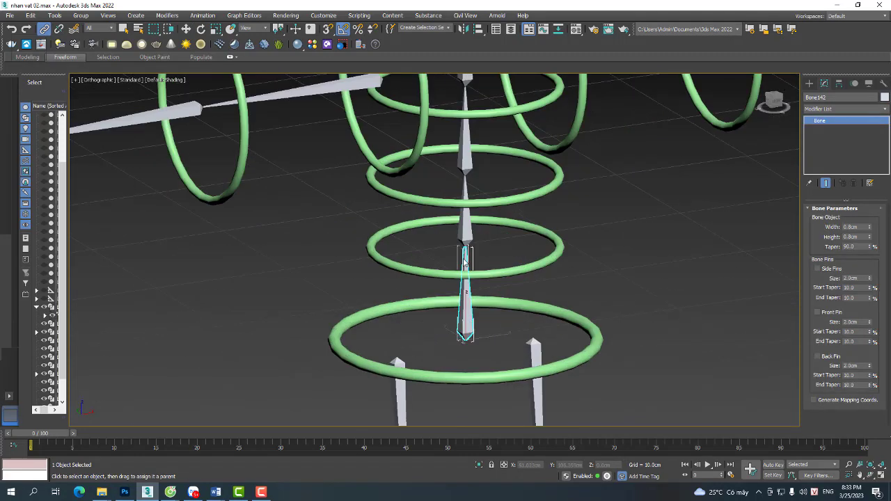
left_click_drag(547, 260, 553, 261)
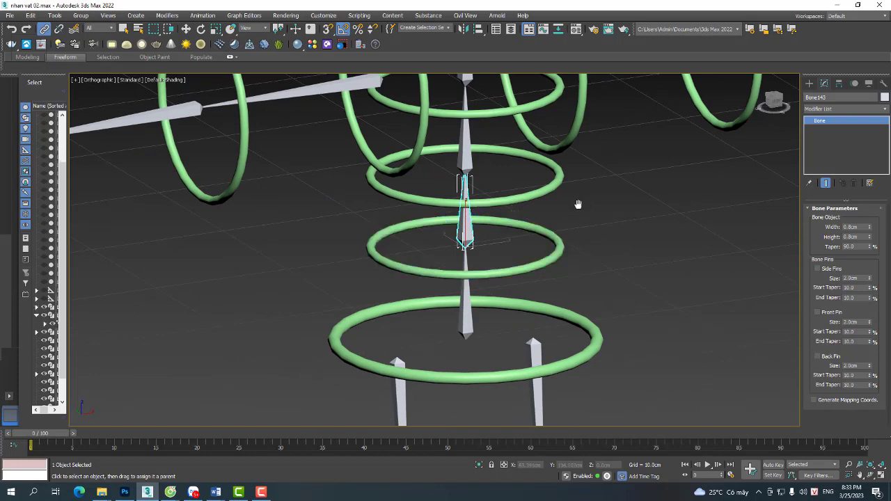
middle_click_drag(578, 205, 543, 294)
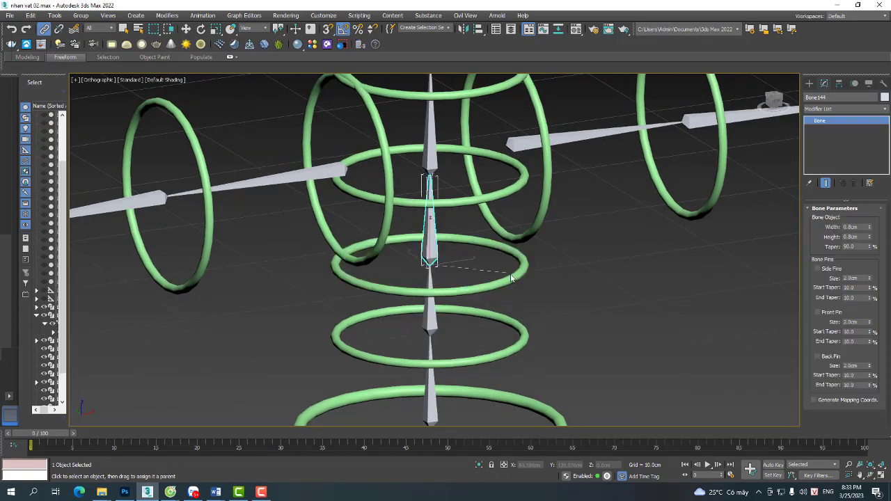
left_click_drag(512, 278, 517, 279)
left_click_drag(463, 220, 463, 200)
middle_click_drag(479, 145, 465, 264)
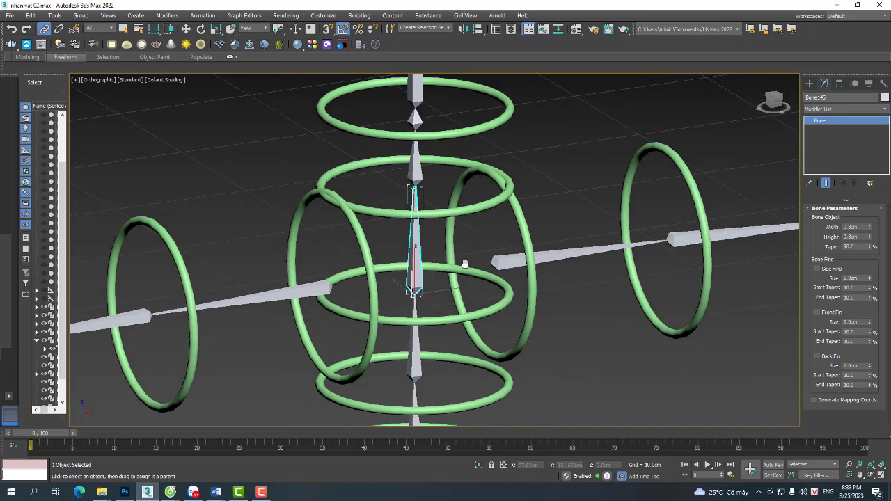
Link the two upper torso bones to the rings at their bases, and the +X upper arm and forearm bones to their shoulder and elbow rings.
left_click_drag(409, 221, 430, 262)
left_click_drag(408, 139, 462, 177)
left_click_drag(487, 304, 515, 272)
left_click_drag(662, 282, 682, 229)
Link the upper arm, forearm and hand bones on the -X side to their respective rings, and the +X hand bone to its wrist ring.
left_click_drag(308, 328, 353, 275)
scroll(346, 261, "down", 2)
middle_click_drag(349, 259, 362, 216)
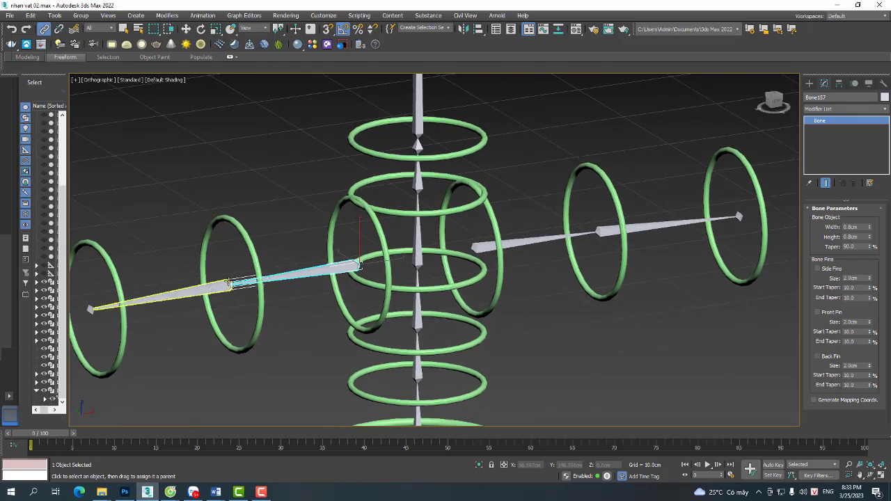
left_click_drag(228, 284, 250, 258)
middle_click_drag(97, 311, 223, 267)
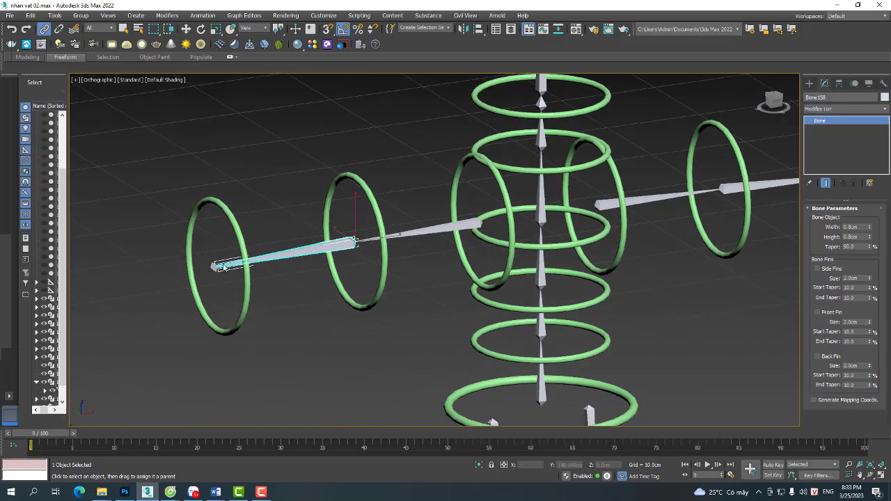
left_click_drag(213, 267, 240, 230)
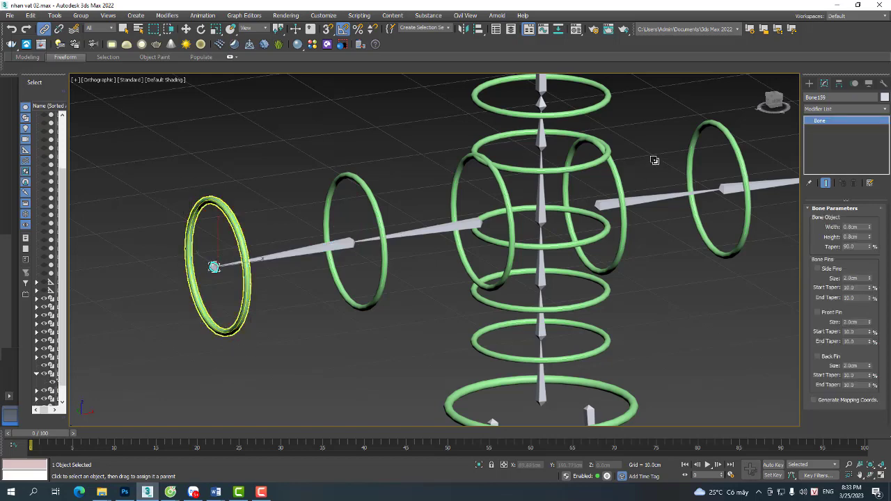
middle_click_drag(653, 157, 461, 239)
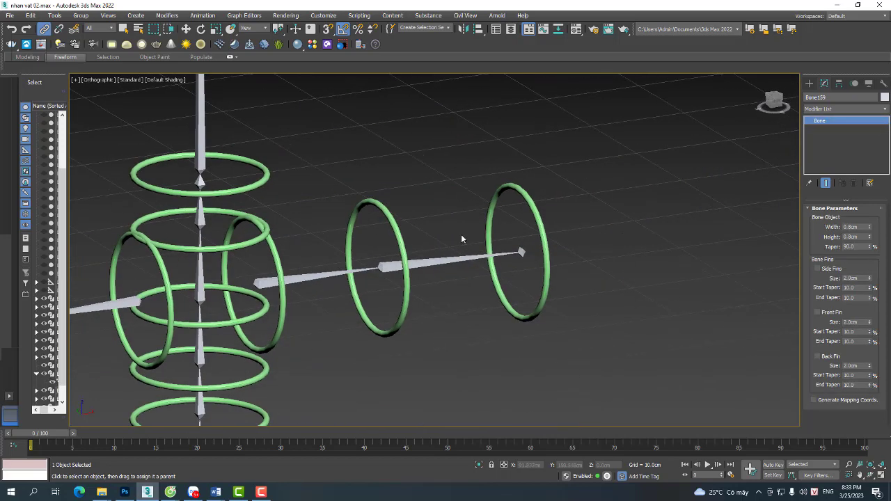
left_click(543, 233)
Test the spine links by rotating the large pelvis ring, then undo the rotation.
right_click(579, 229)
left_click(604, 244)
scroll(392, 301, "down", 5)
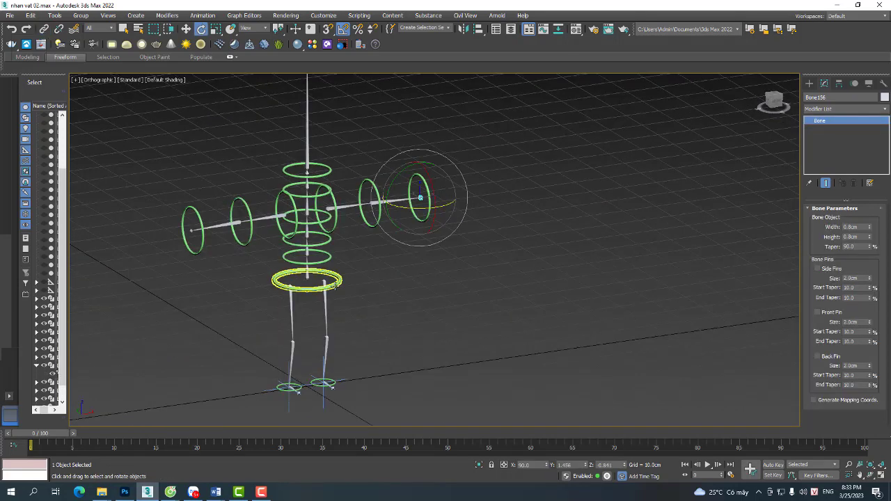
left_click(307, 282)
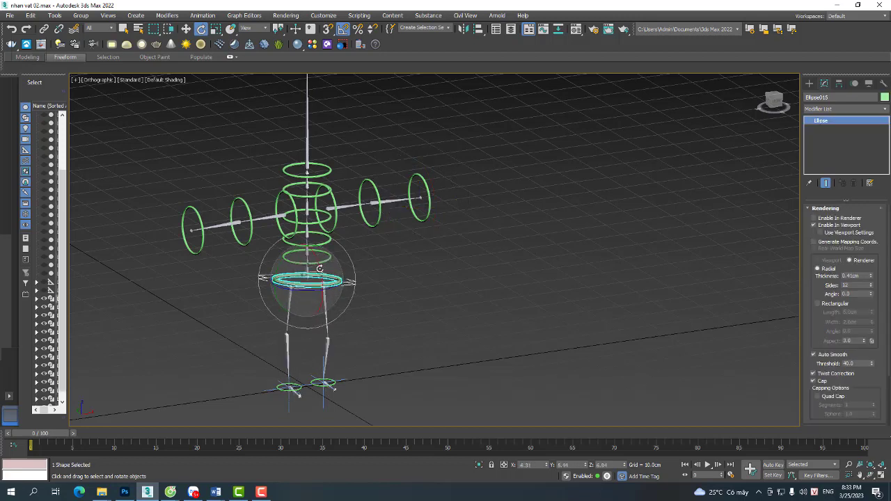
left_click_drag(301, 252, 314, 277)
key("ctrl+z")
key("ctrl+z")
Test the first ring above the pelvis by moving it, then undo the movement.
scroll(310, 282, "up", 5)
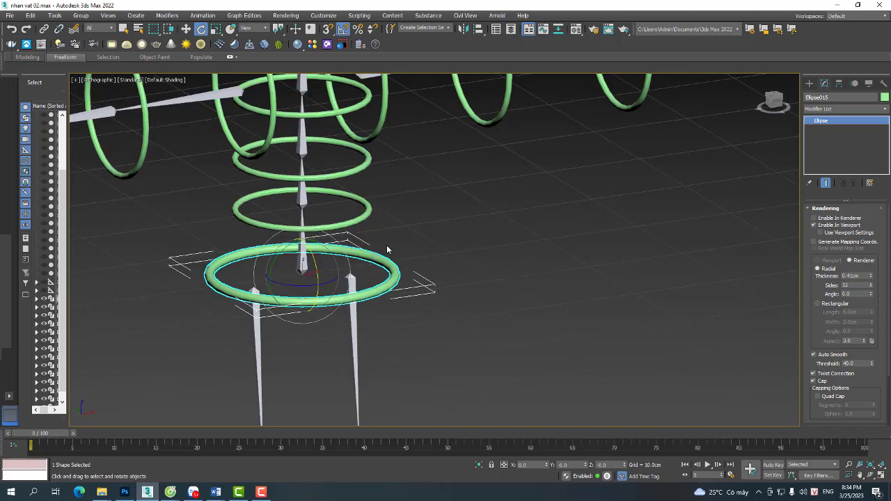
right_click(388, 248)
left_click(395, 255)
left_click(332, 239)
scroll(303, 245, "up", 2)
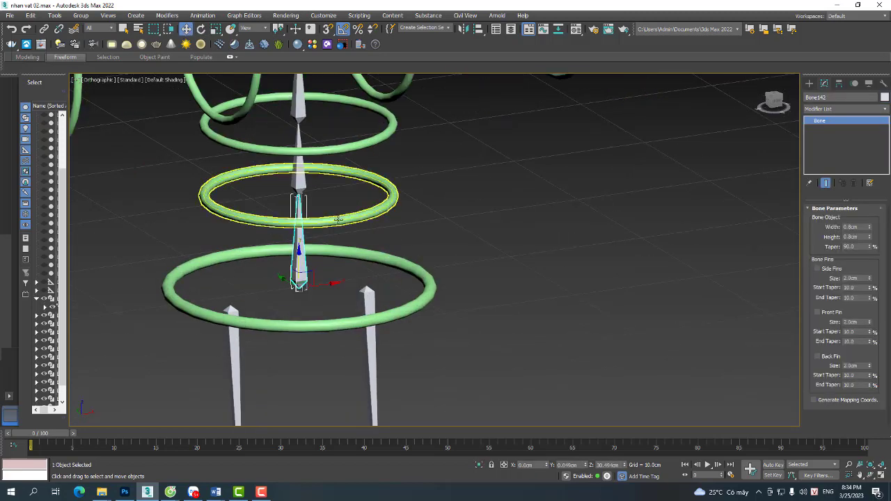
left_click(337, 218)
scroll(337, 217, "down", 2)
middle_click_drag(337, 217, 353, 249)
middle_click_drag(353, 249, 338, 218, "alt")
left_click_drag(339, 218, 318, 253)
key("ctrl+z")
Test the large pelvis ring by moving it, then undo the movement.
middle_click_drag(416, 253, 396, 251, "alt")
left_click(396, 250)
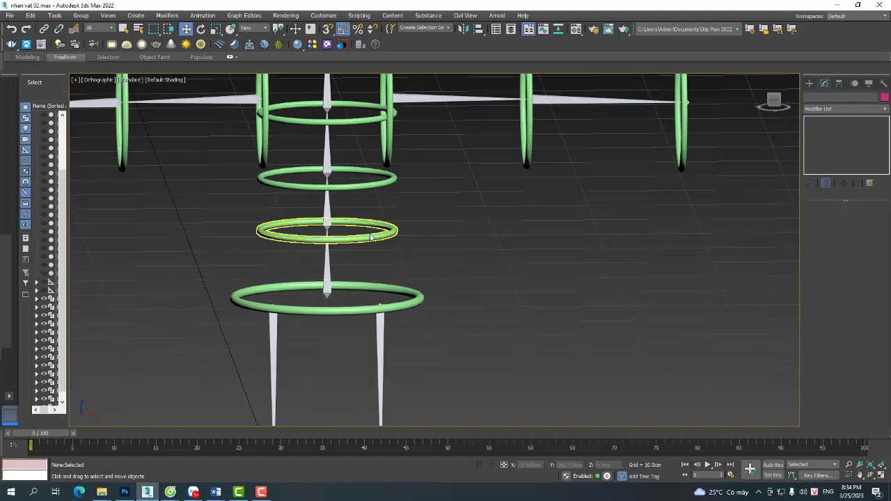
left_click(340, 310)
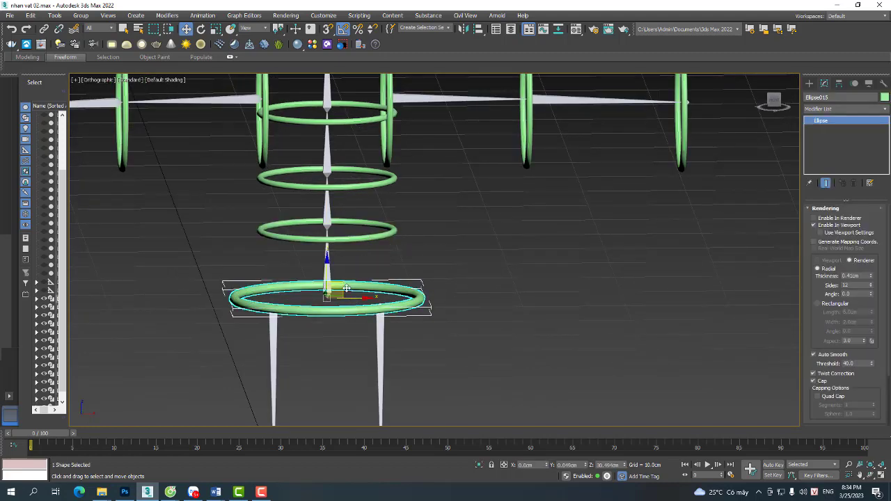
left_click_drag(343, 282, 310, 329)
key("ctrl+z")
Link each of the first two rings above the pelvis to the spine bone directly beneath it.
left_click(337, 241)
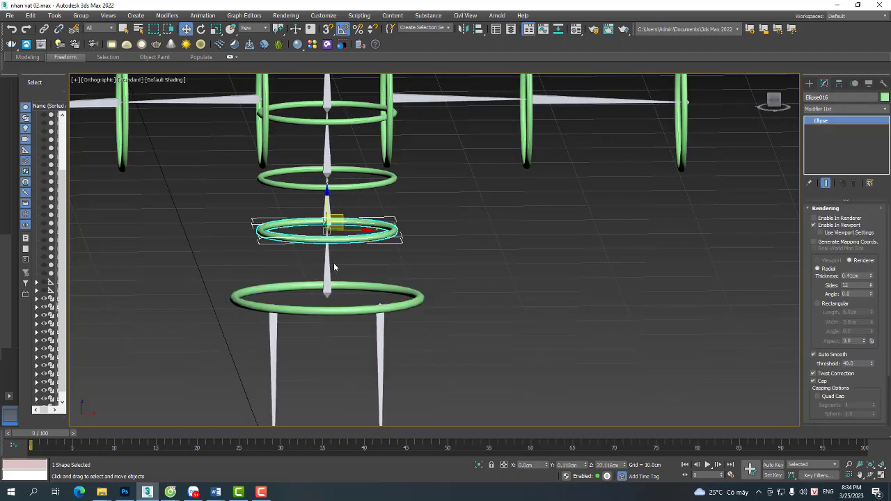
left_click(45, 29)
scroll(357, 258, "up", 2)
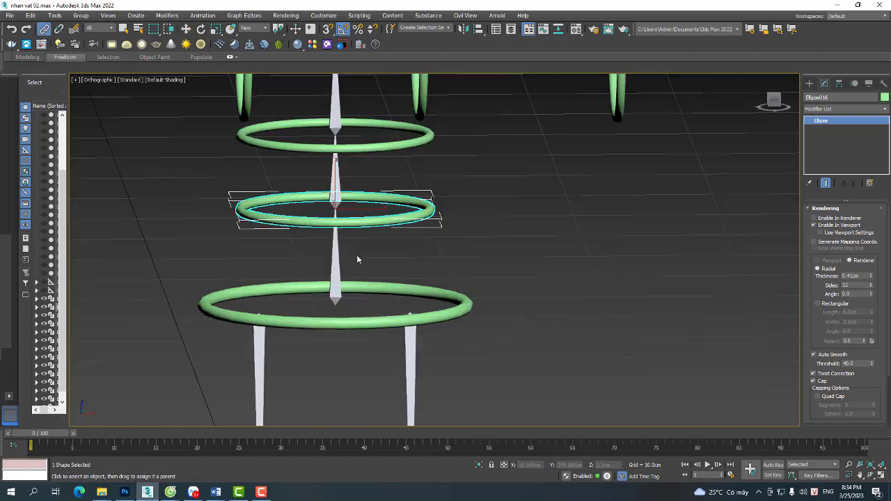
left_click_drag(396, 226, 341, 258)
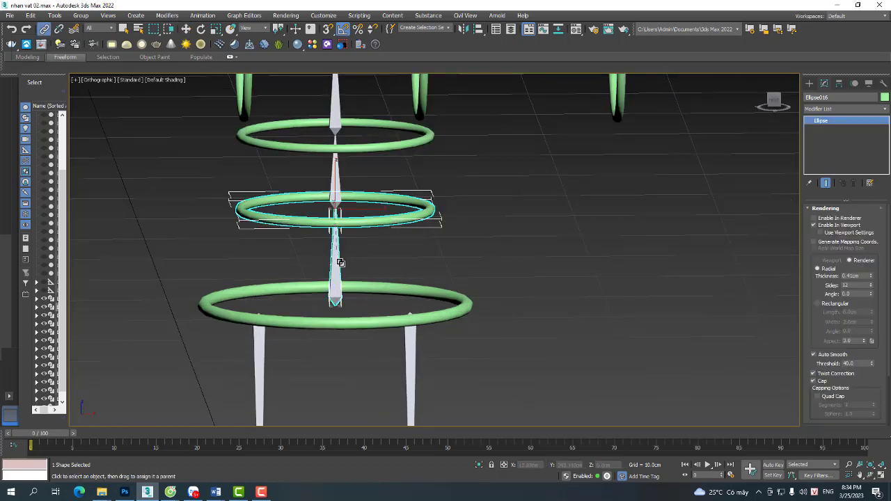
middle_click_drag(454, 174, 449, 248)
left_click(400, 223)
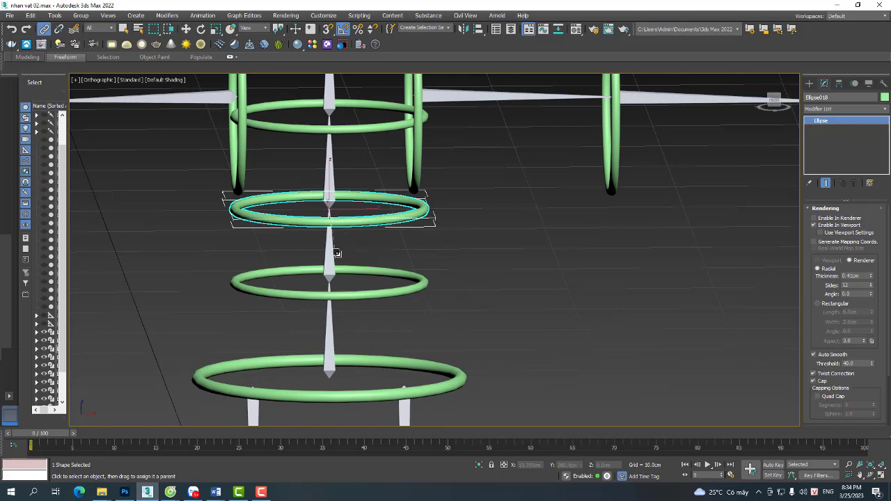
Link the chest ring and the two rings above it, up to the neck, each to the bone directly beneath.
middle_click_drag(363, 196, 365, 301)
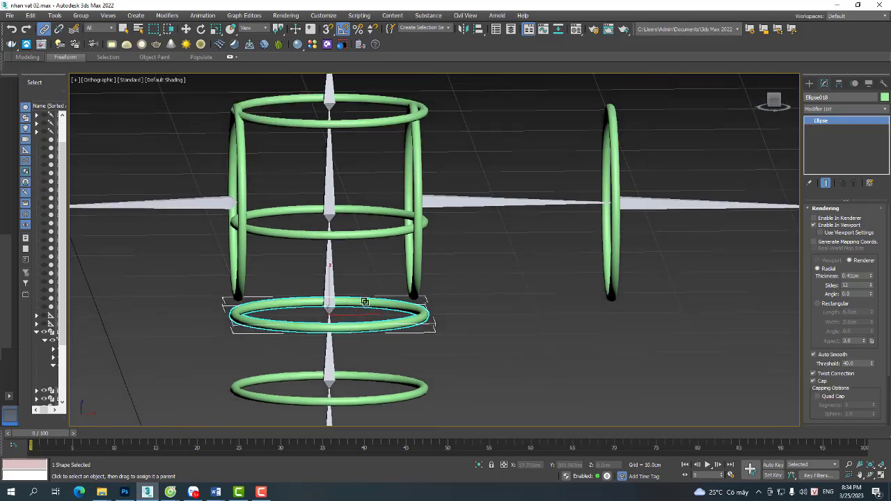
left_click_drag(362, 234, 333, 278)
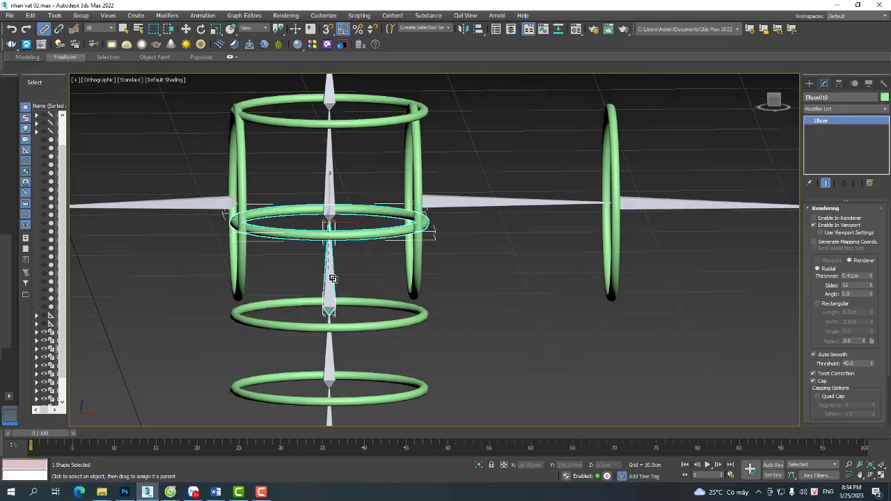
middle_click_drag(349, 219, 340, 295)
left_click_drag(354, 199, 325, 255)
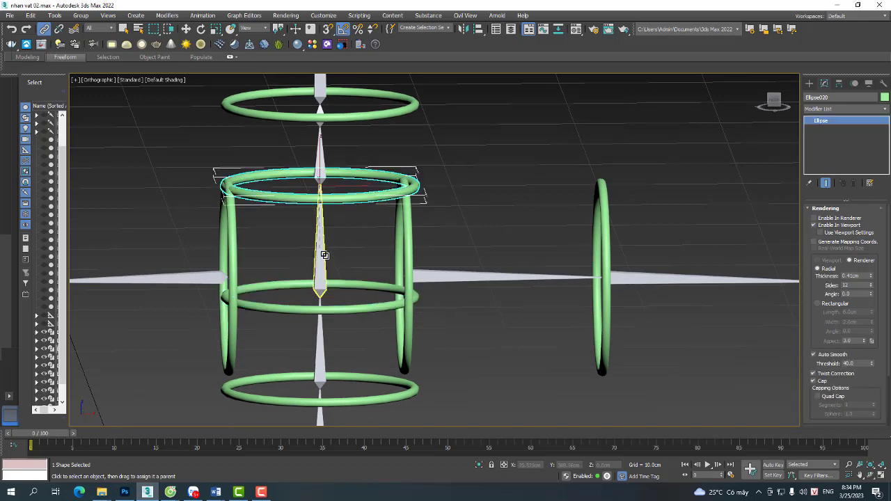
middle_click_drag(356, 192, 342, 283)
left_click_drag(342, 209, 319, 258)
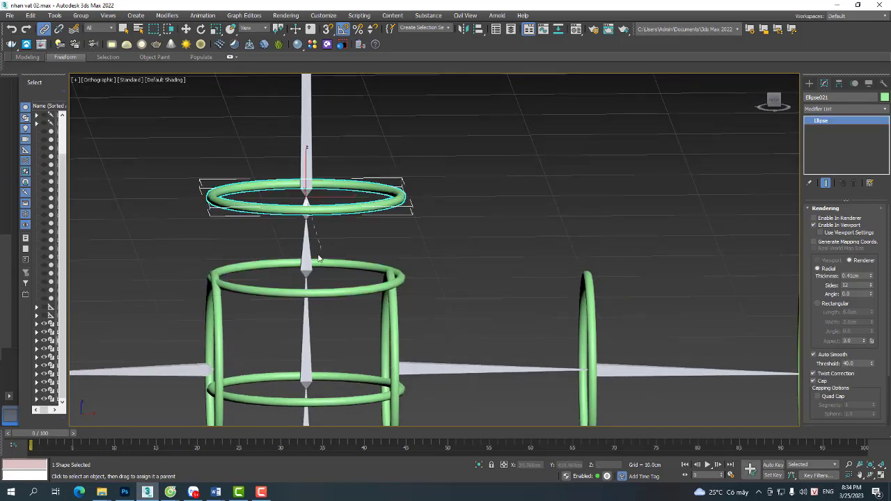
Link both shoulder rings to the horizontal chest ring between them.
middle_click_drag(376, 193, 342, 191)
scroll(342, 202, "down", 2)
scroll(371, 313, "up", 2)
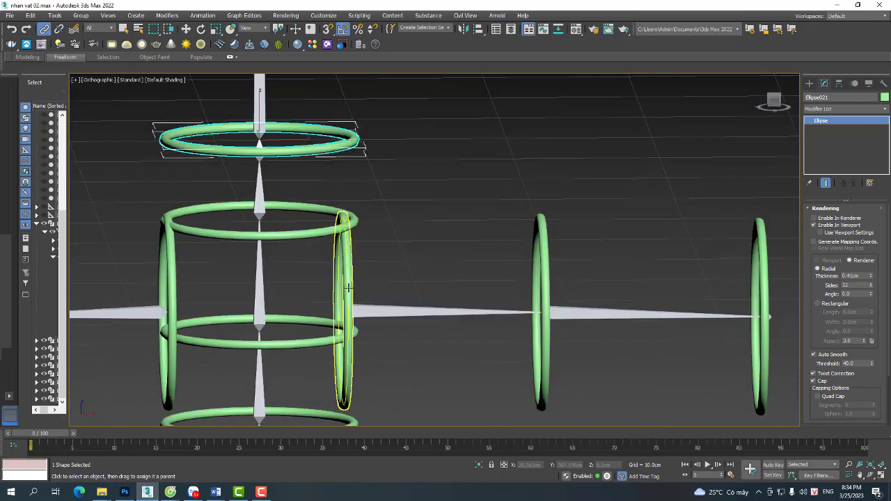
left_click_drag(344, 305, 300, 347)
left_click_drag(171, 294, 199, 343)
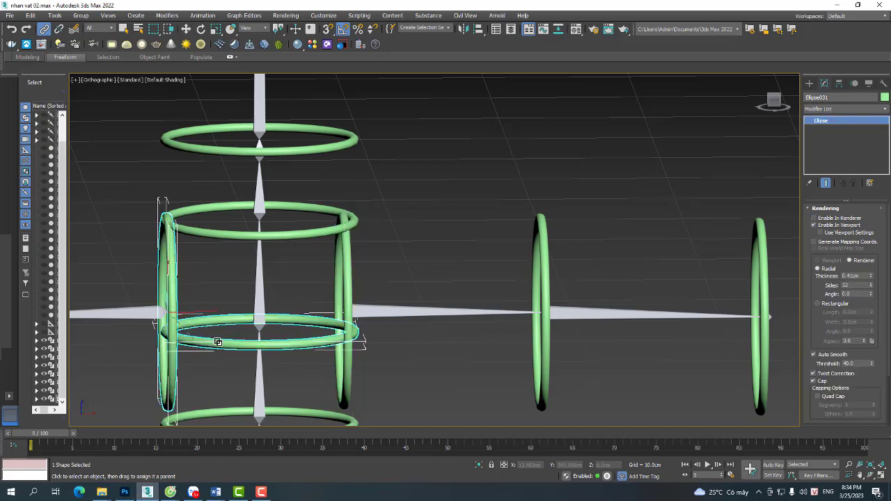
Rotate the large pelvis ring to test how the torso, neck and shoulder rings follow it.
right_click(542, 289)
left_click(554, 295)
scroll(398, 171, "down", 5)
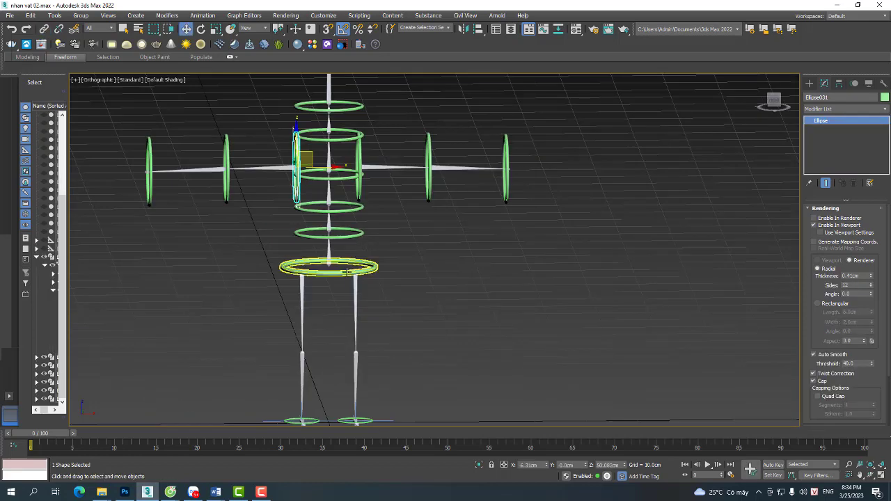
left_click(346, 273)
right_click(346, 273)
left_click(388, 285)
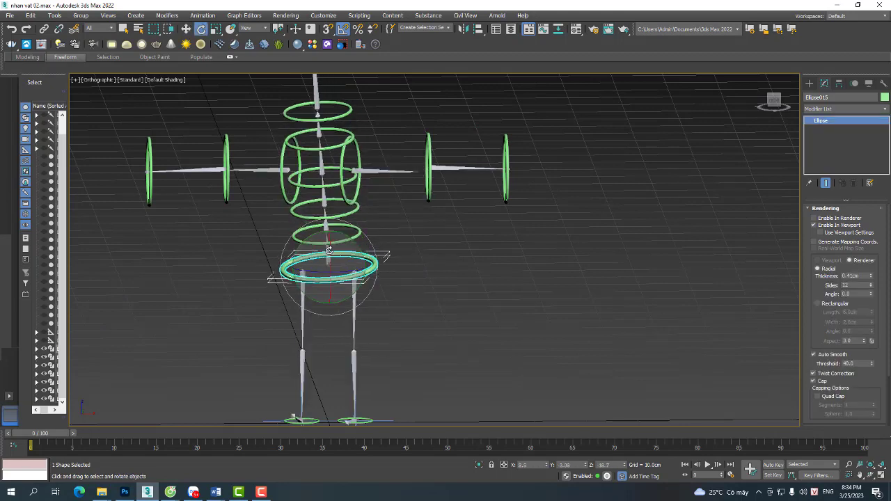